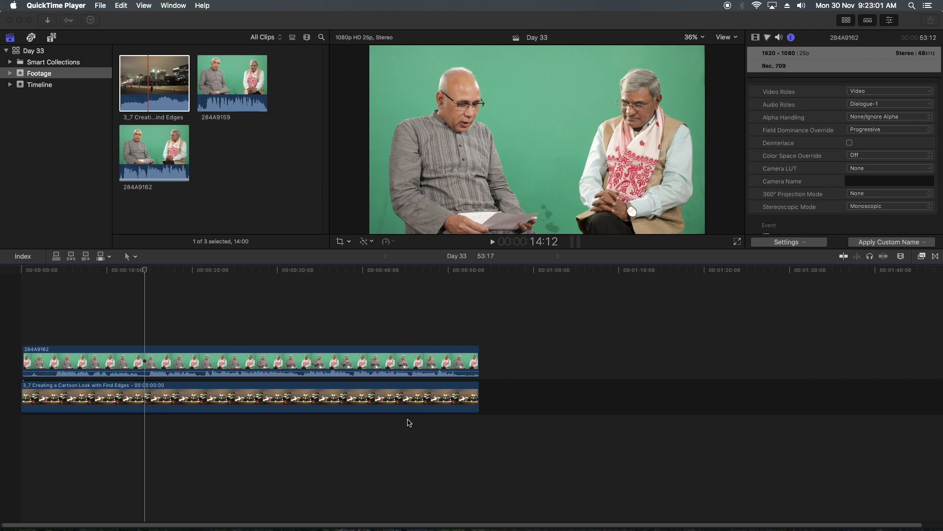
- Duplicate clip 284A9162 onto a layer above itself and disable the original underneath
click(150, 366)
drag(149, 366, 158, 317)
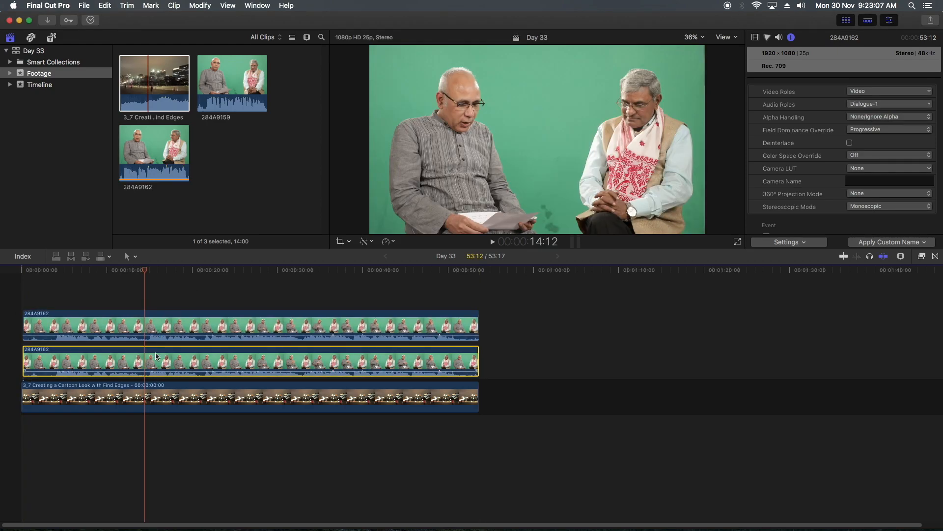
key(v)
click(175, 325)
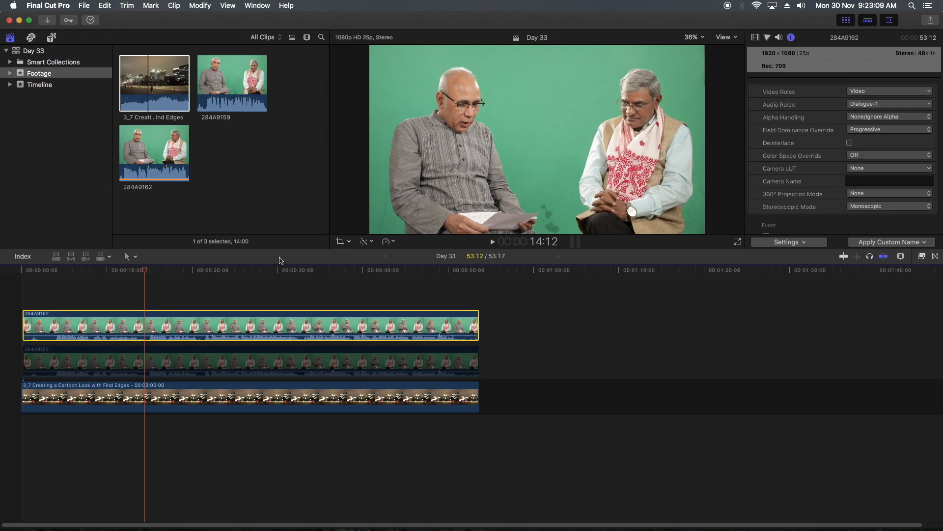
- Trim the upper copy's frame to a small rectangle of green backdrop between the two men, in the upper half of the picture
click(339, 242)
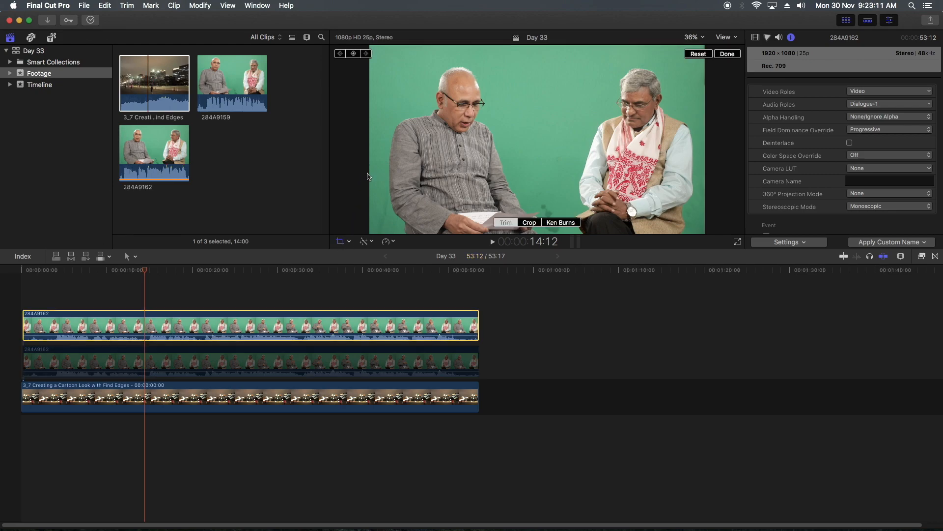
drag(371, 140, 515, 139)
drag(705, 140, 574, 146)
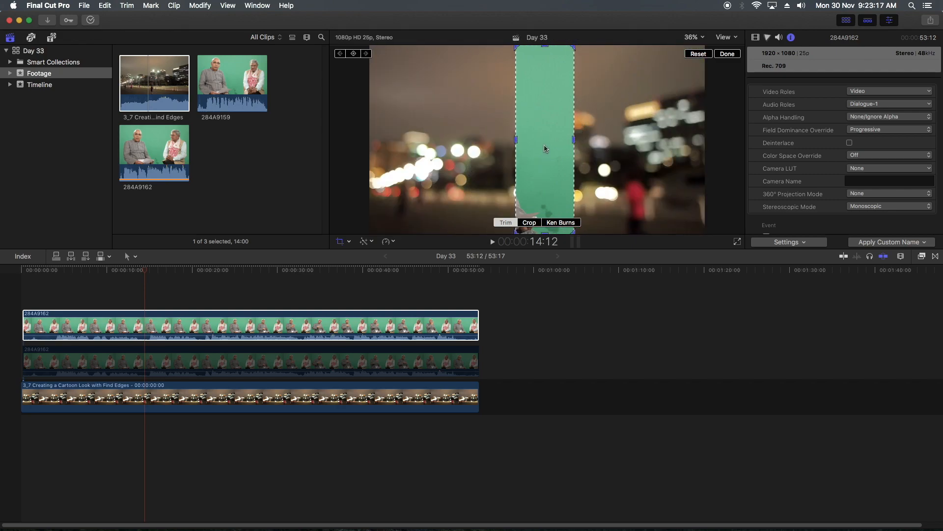
drag(544, 232, 545, 144)
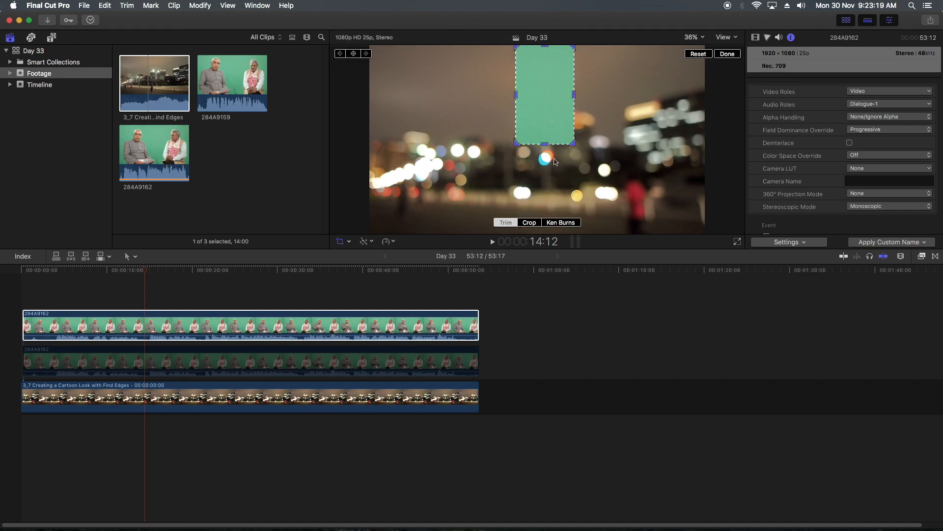
click(728, 54)
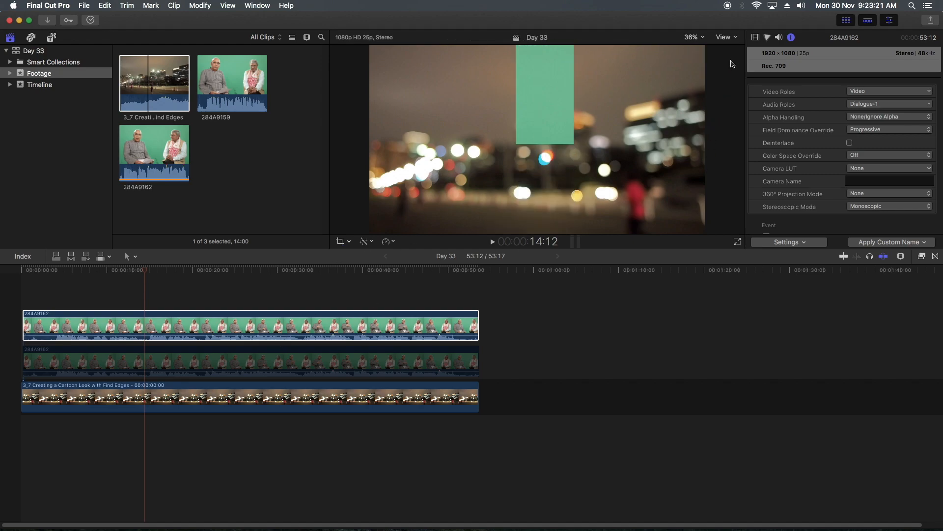
- Show all four color wheels for the trimmed copy and lower its Master brightness to darken the green patch
click(769, 38)
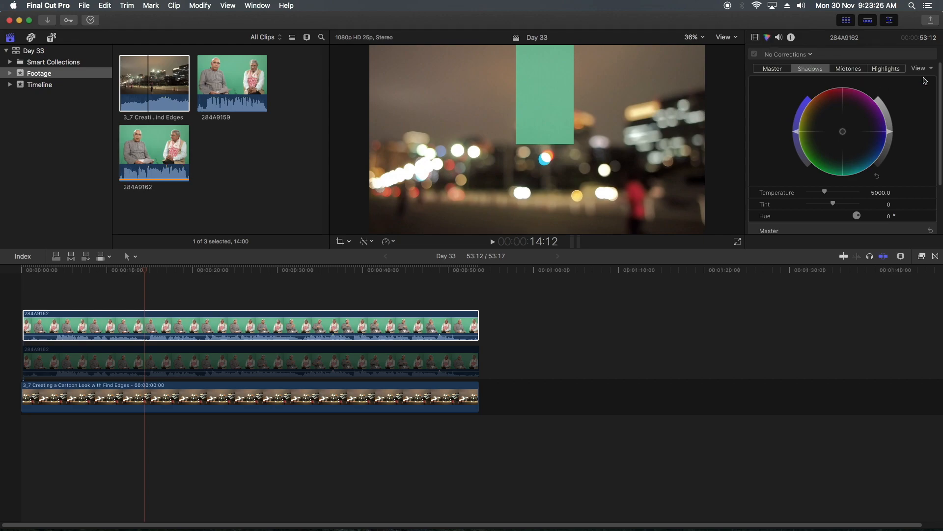
double_click(889, 38)
click(920, 68)
click(921, 86)
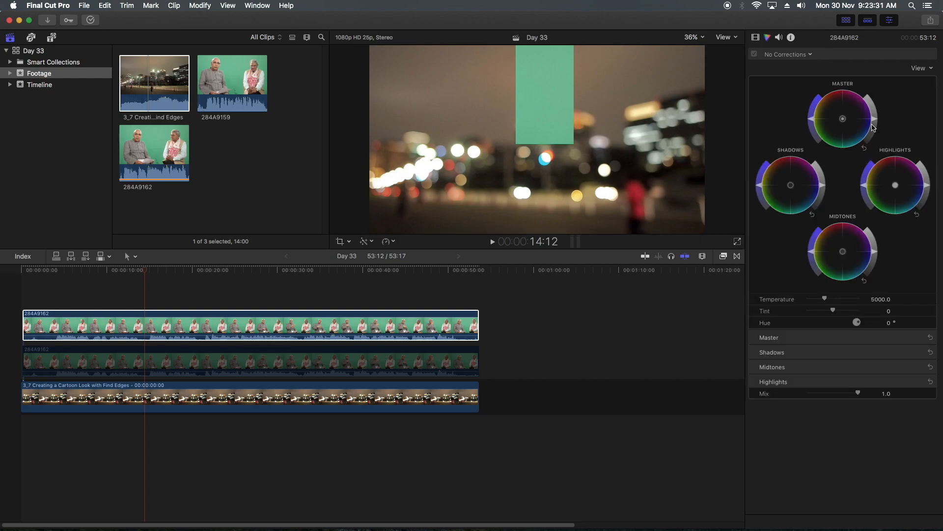
drag(875, 120, 876, 131)
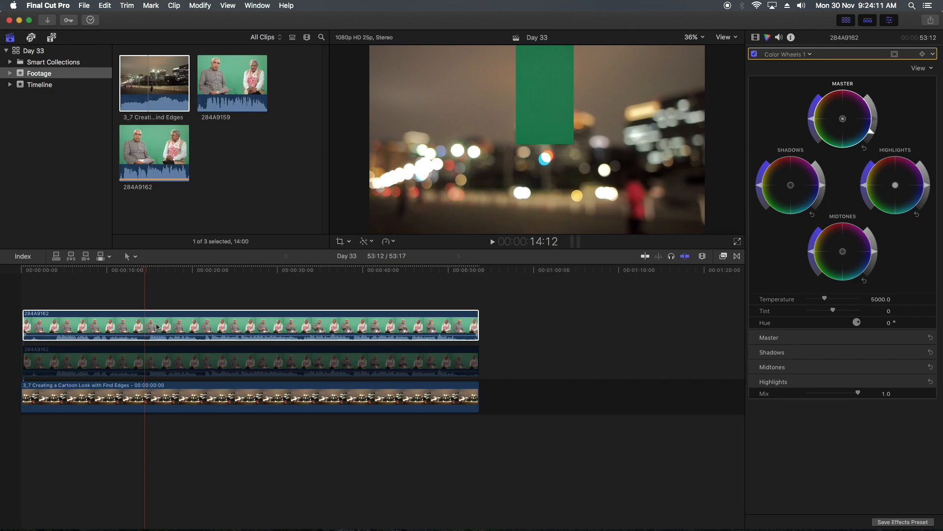
- Re-enable the original clip 284A9162, toggling the darkened patch off and on over it for comparison
click(190, 328)
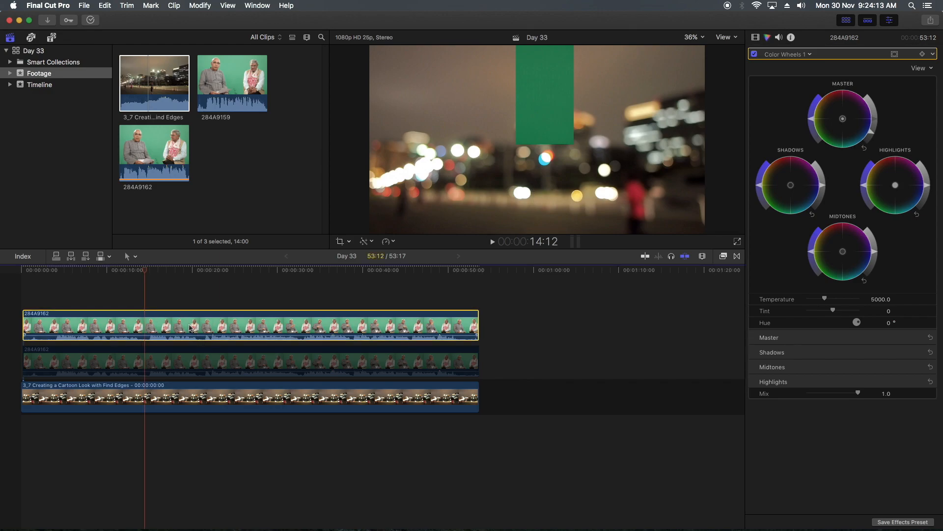
key(v)
click(183, 370)
key(v)
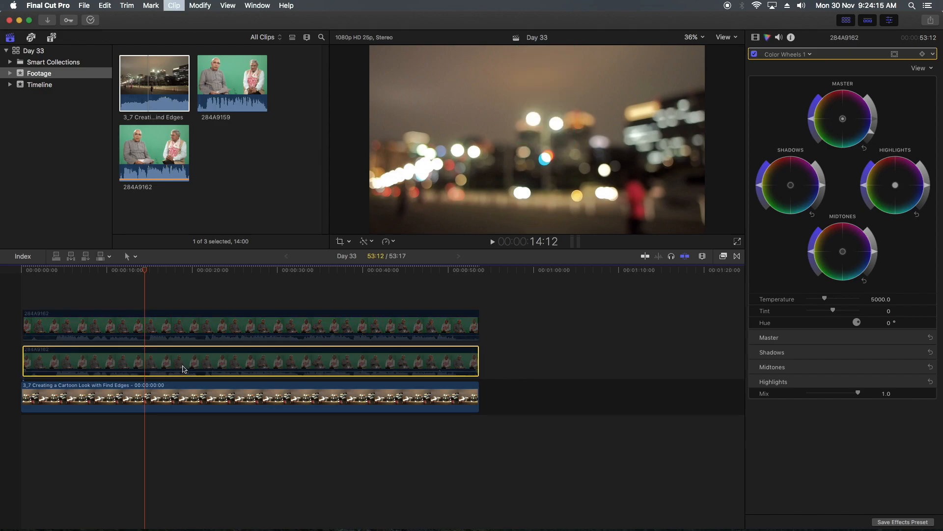
click(180, 327)
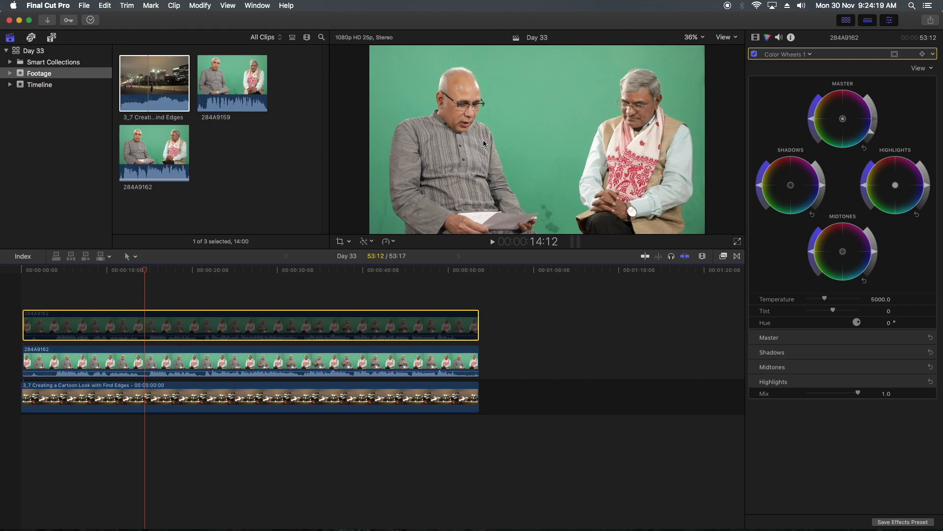
key(v)
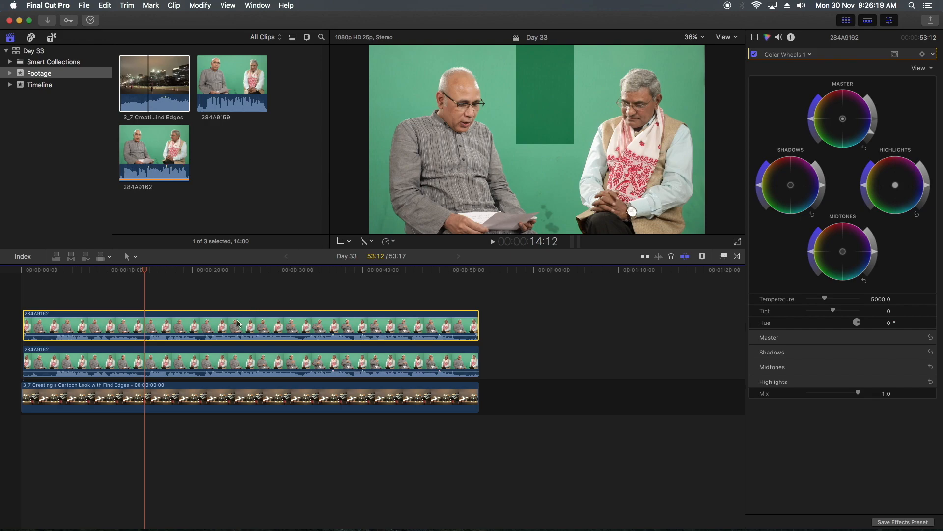
- Delete the trimmed upper copy of clip 284A9162 from the timeline
key(Delete)
key(super+6)
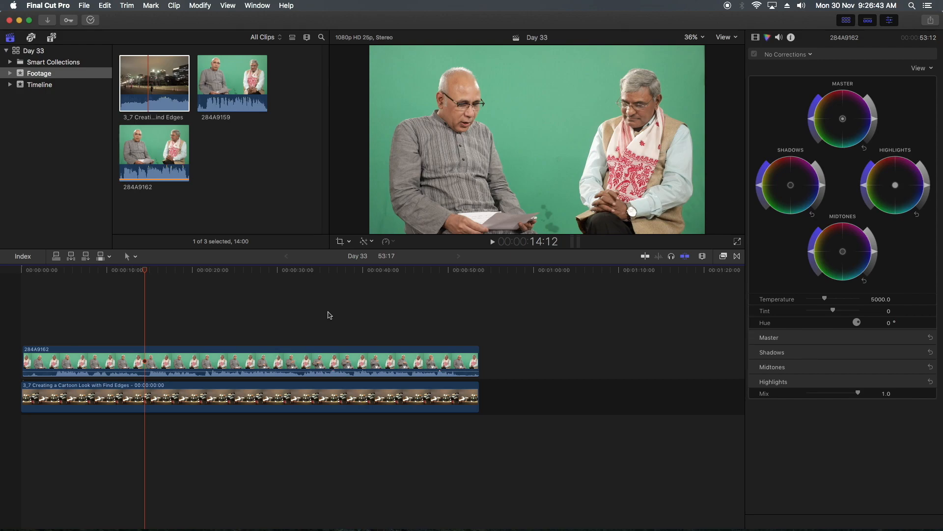
- Rotate the Color Wheel image by changing its Transform rotation
key(super+Tab)
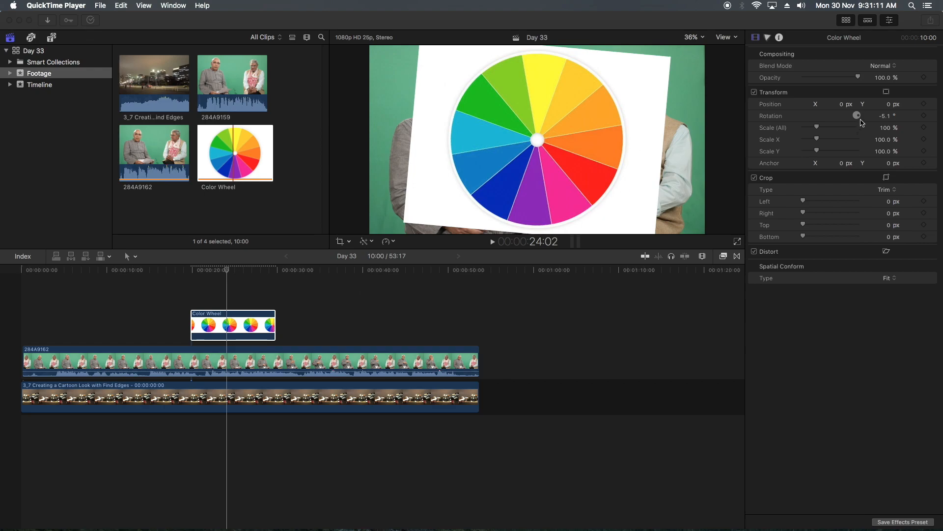
drag(886, 117, 886, 93)
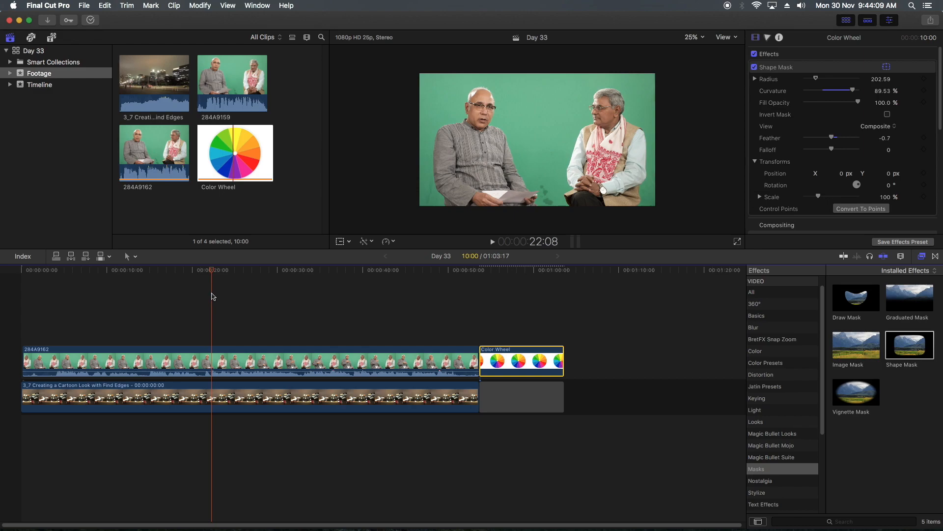
- Preview the Luma Keyer effect and apply it to clip 284A9162
drag(212, 271, 178, 280)
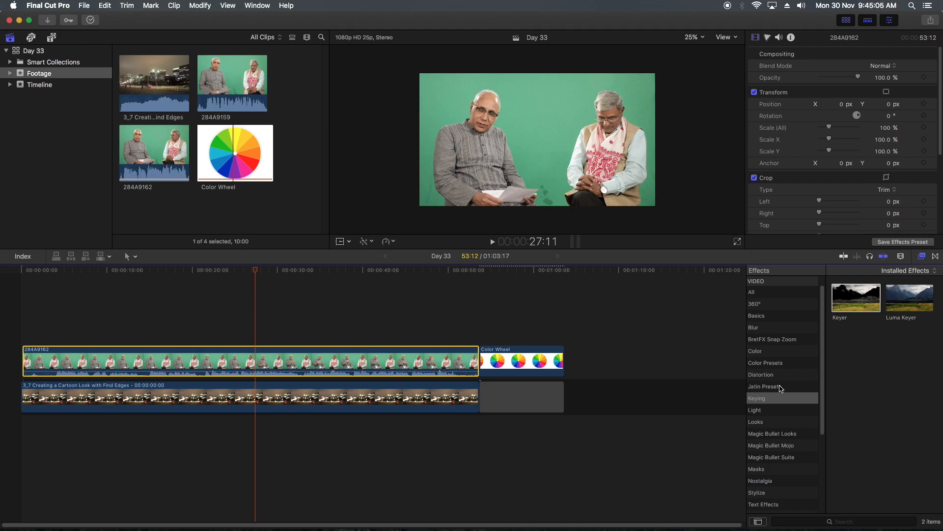
click(903, 302)
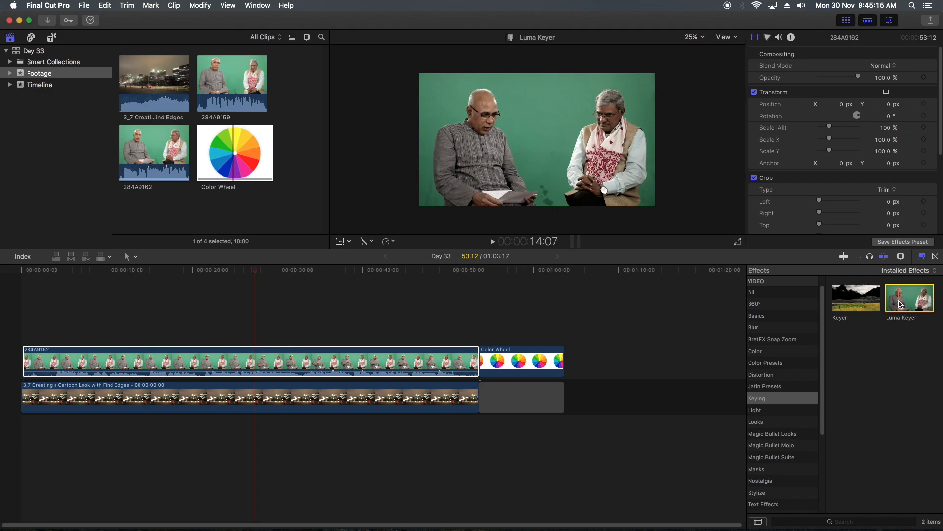
drag(900, 305, 298, 361)
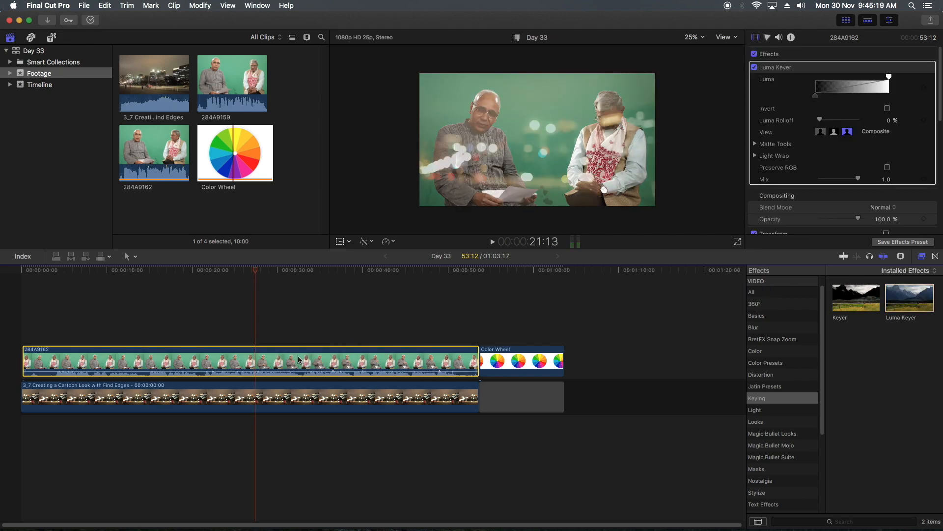
- Try shifting the Luma Keyer's white handle toward the darker values, and delete the effect from the clip
drag(888, 76, 805, 99)
drag(885, 78, 866, 97)
key(Delete)
- Apply the Luma Keyer to clip 284A9162 again and narrow its keyed luma range with the gradient handles
double_click(910, 298)
scroll(835, 139, up, 5)
mouse_move(859, 77)
mouse_down()
mouse_move(828, 77)
mouse_move(876, 77)
mouse_up()
drag(828, 96, 857, 97)
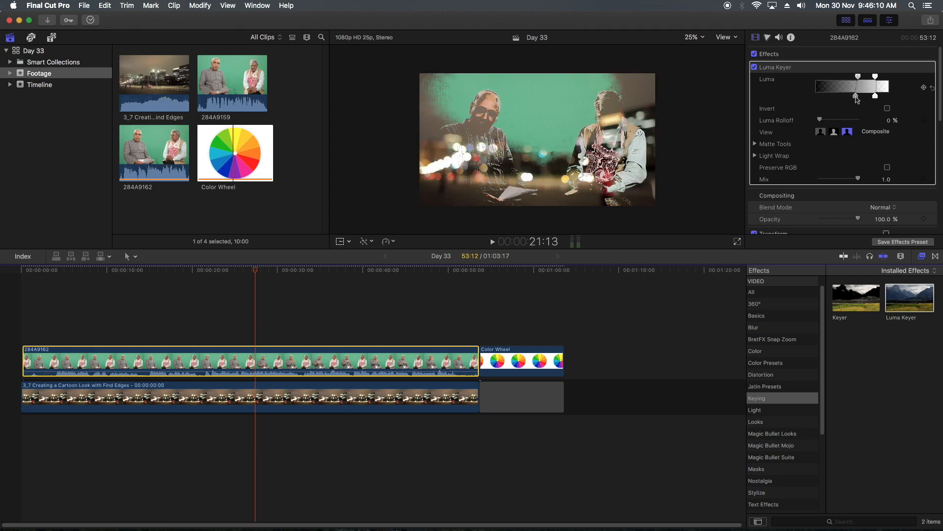
- Check the key in Matte view with Invert on, return to Composite view and turn Invert off
click(838, 135)
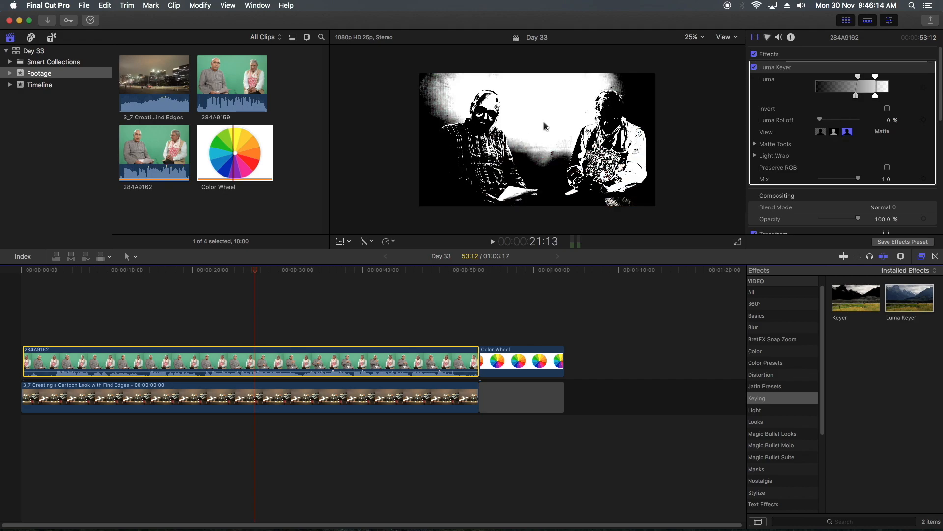
click(888, 109)
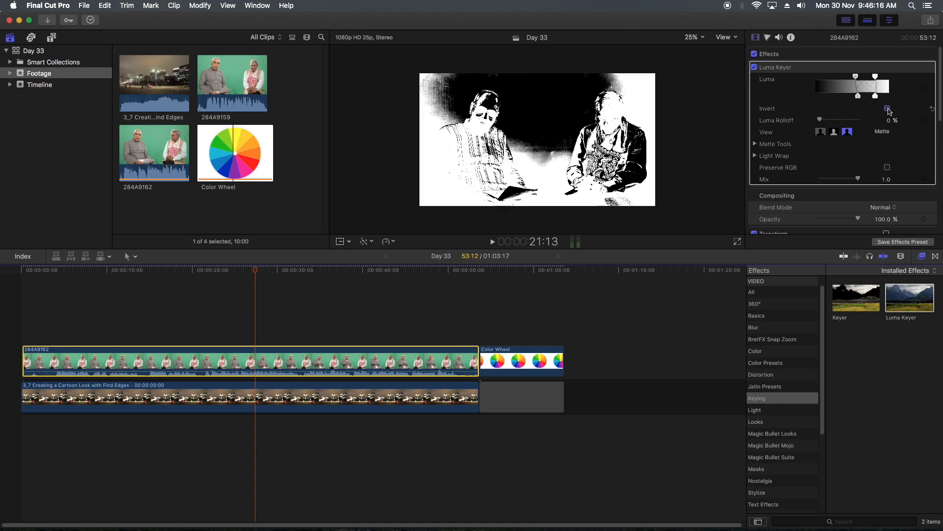
click(822, 133)
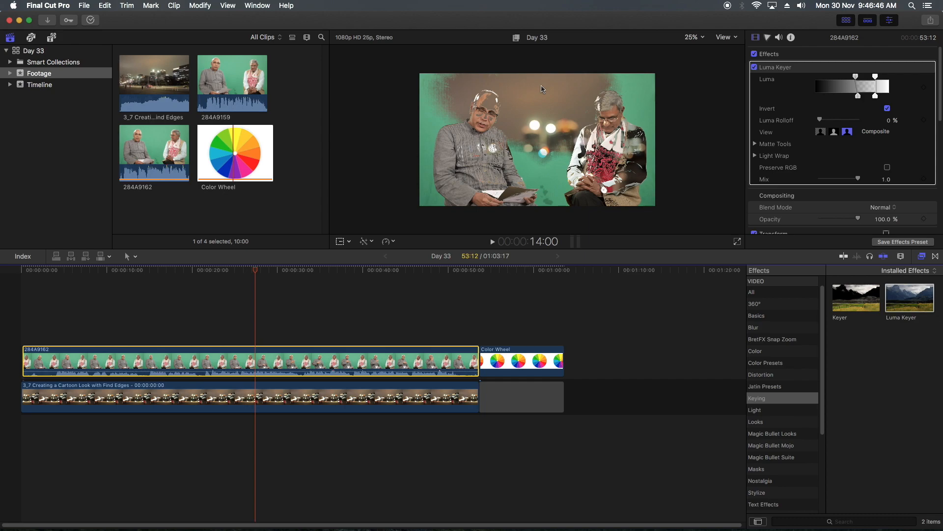
click(888, 108)
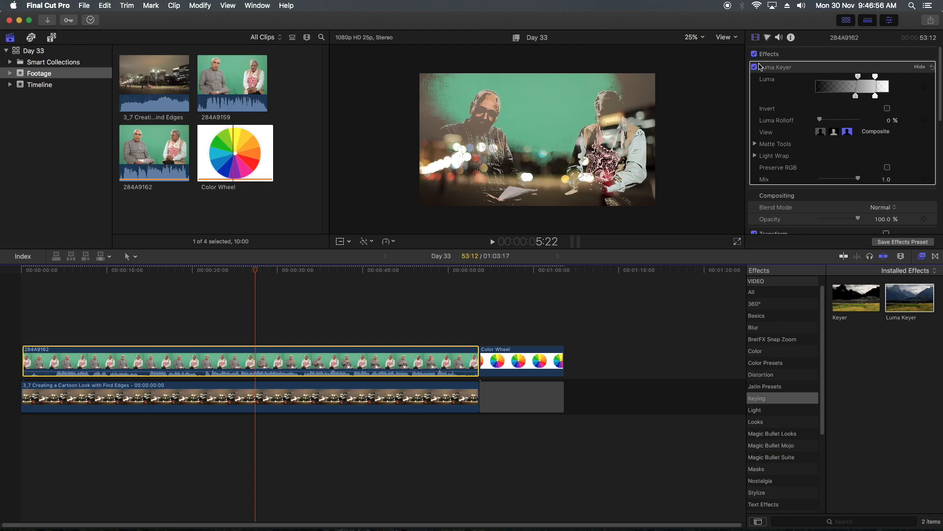
- Disable the Luma Keyer and examine the clip's color in the RGB Parade and Vectorscope video scopes
click(755, 67)
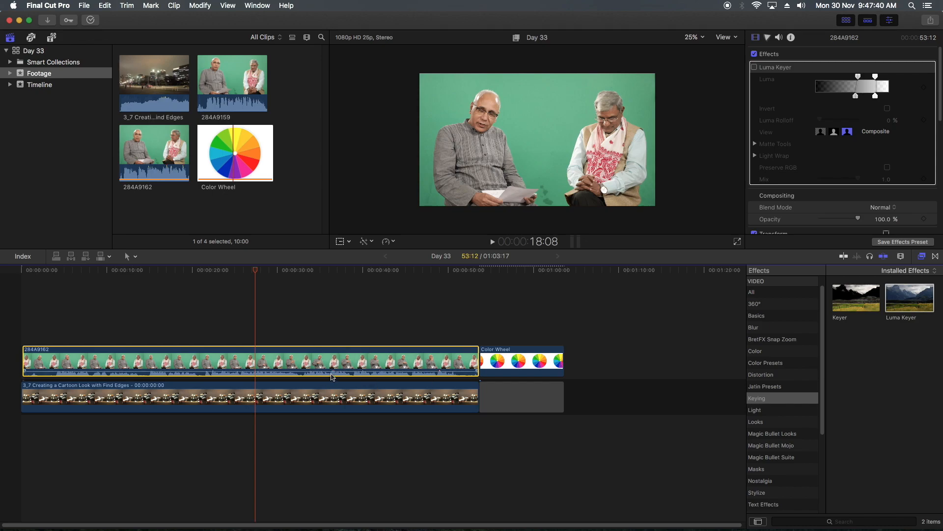
mouse_move(331, 372)
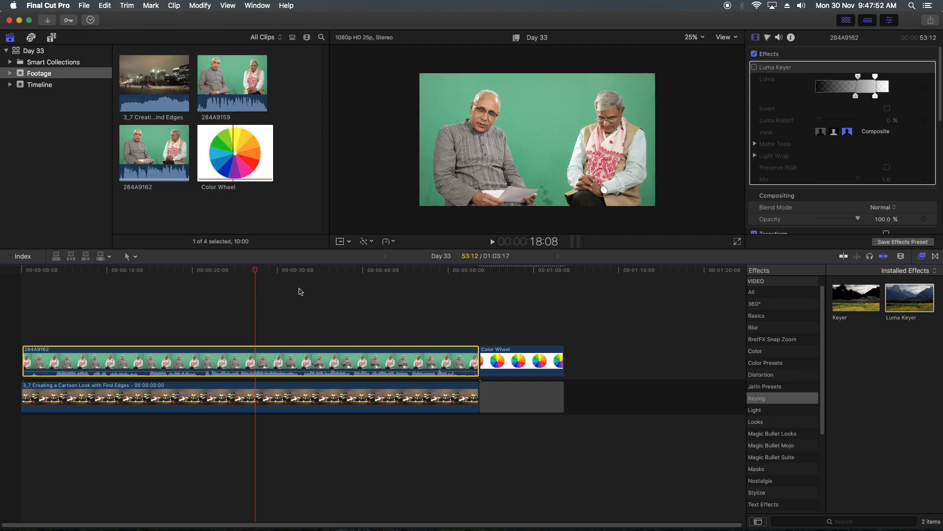
click(735, 38)
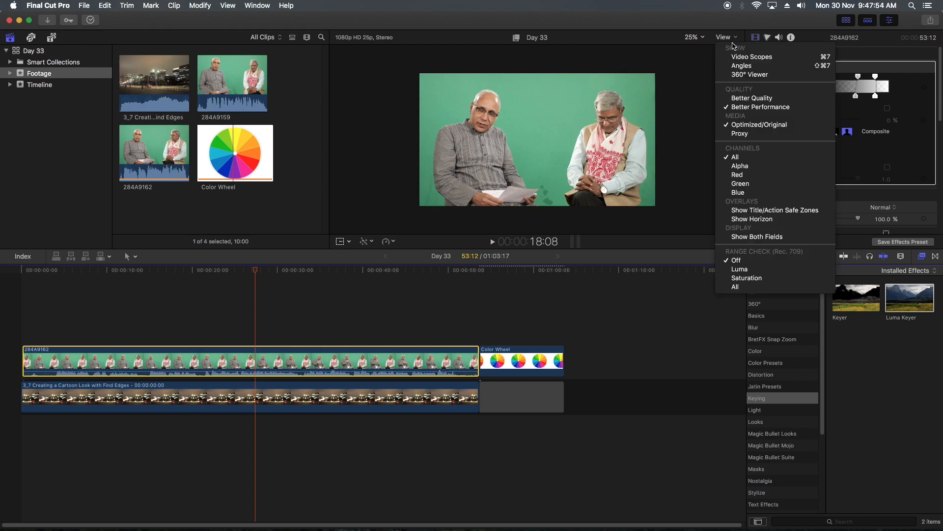
click(738, 57)
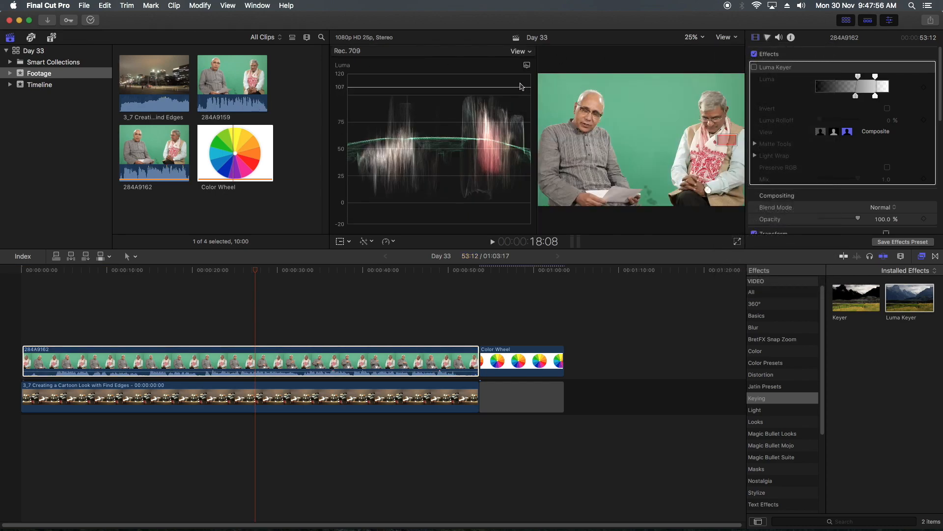
click(527, 64)
click(492, 124)
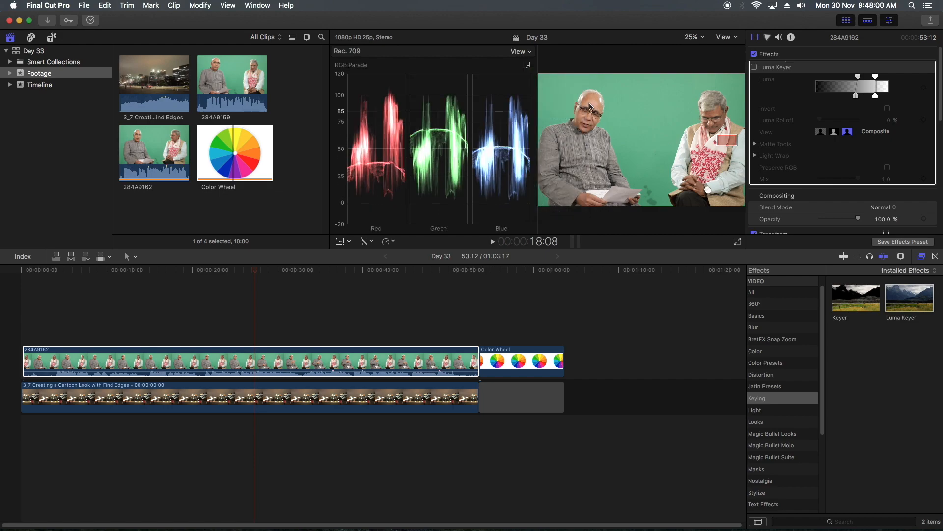
click(527, 65)
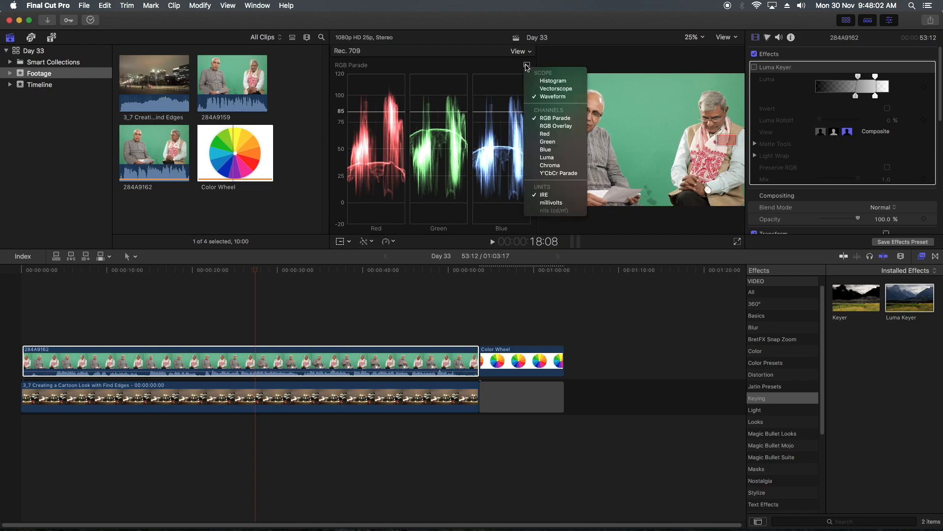
click(581, 108)
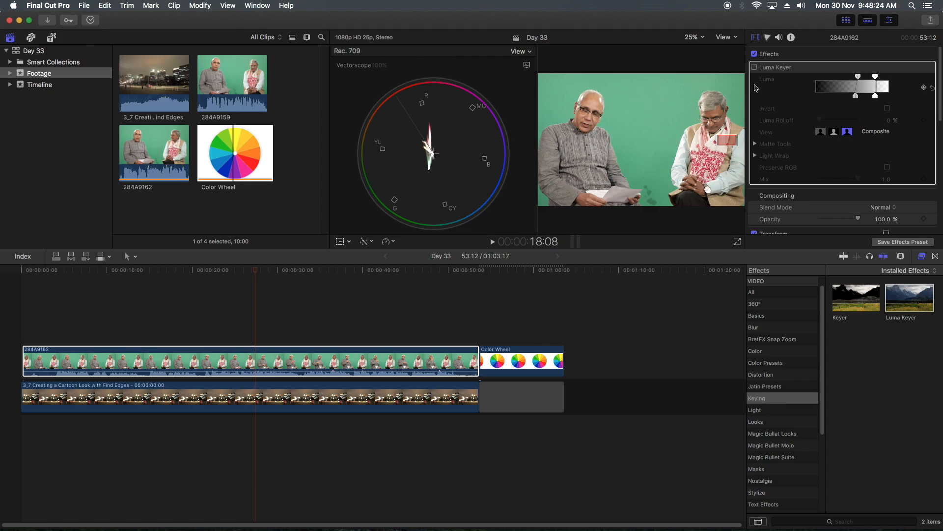
- Delete the Luma Keyer from clip 284A9162 and hide the video scopes
click(782, 71)
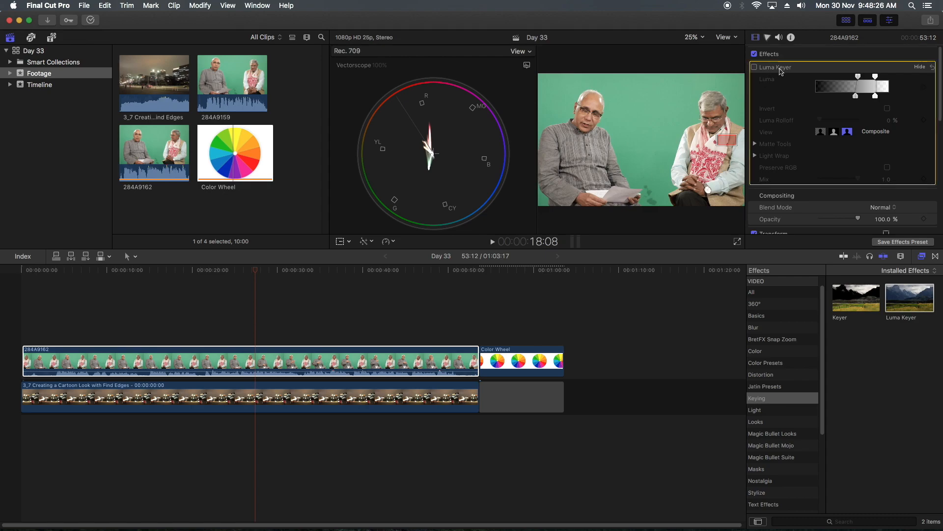
key(Delete)
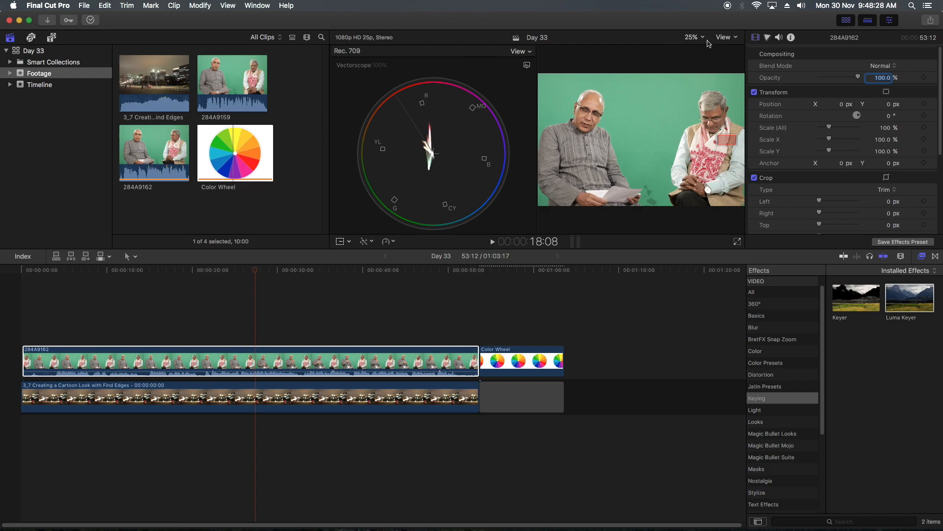
click(724, 39)
click(767, 56)
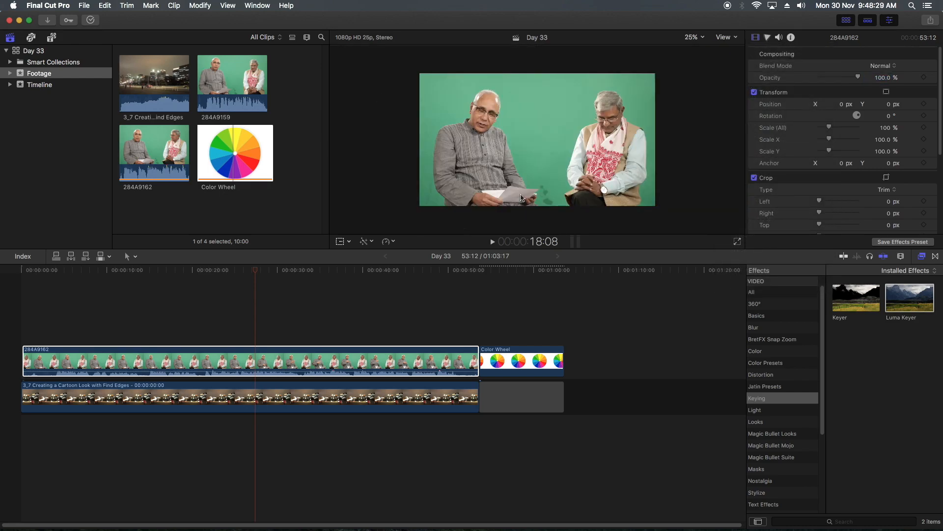
- Apply the Keyer effect to clip 284A9162 and preview the automatic key at another point of the clip
click(226, 270)
click(853, 304)
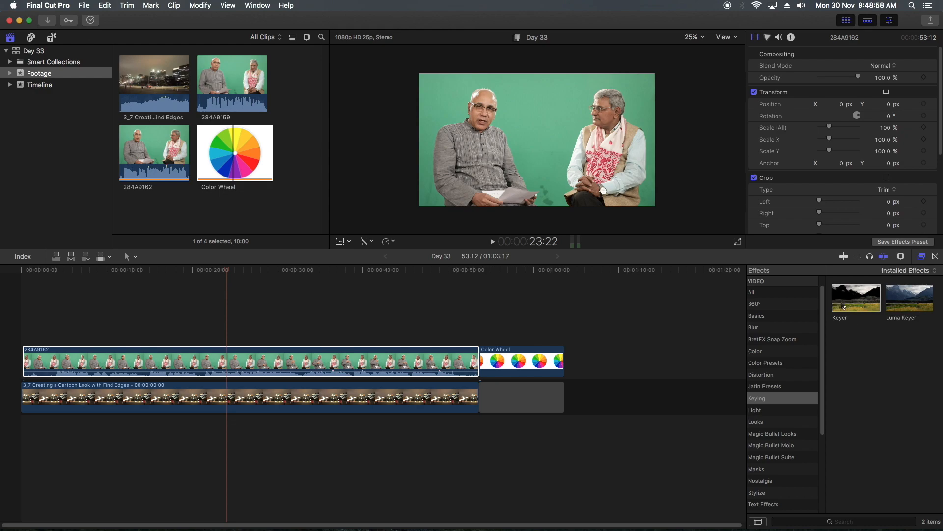
drag(849, 312, 218, 363)
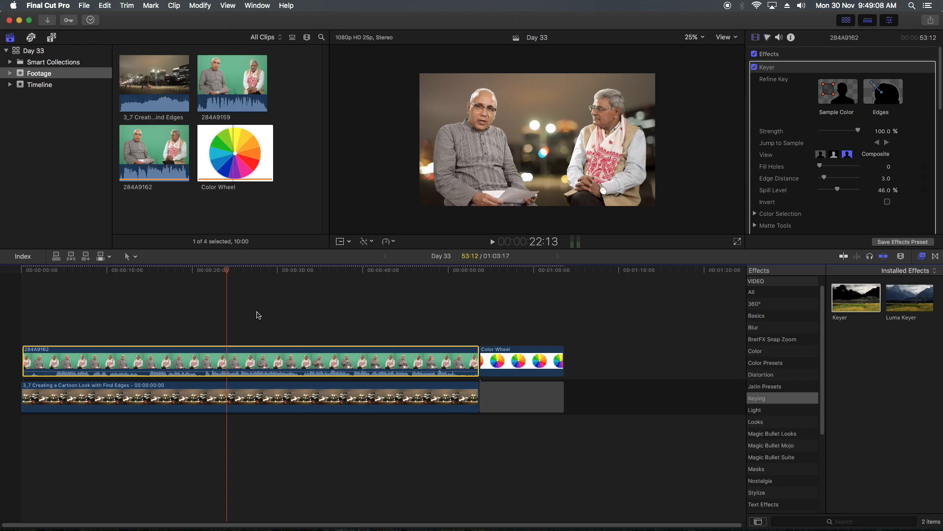
drag(246, 272, 115, 278)
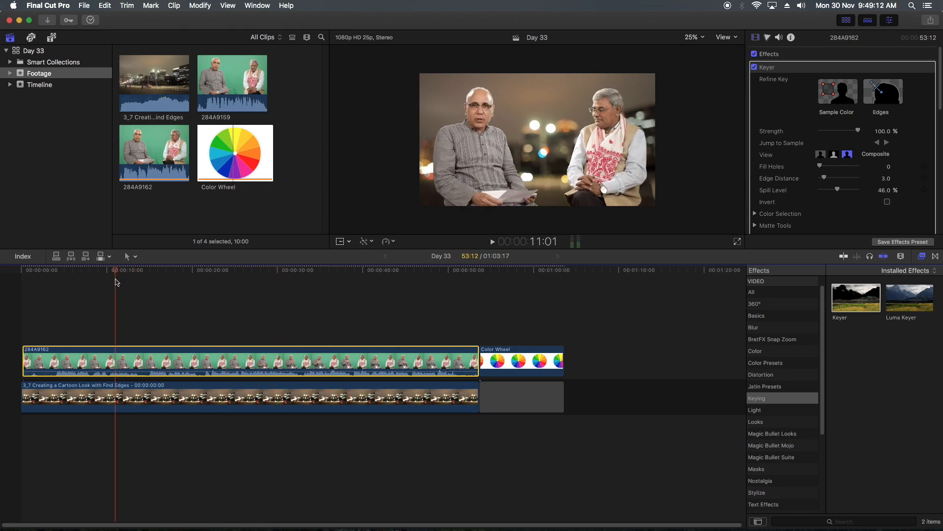
- Disable the Keyer and place a Custom solid generator above clip 284A9162
click(755, 67)
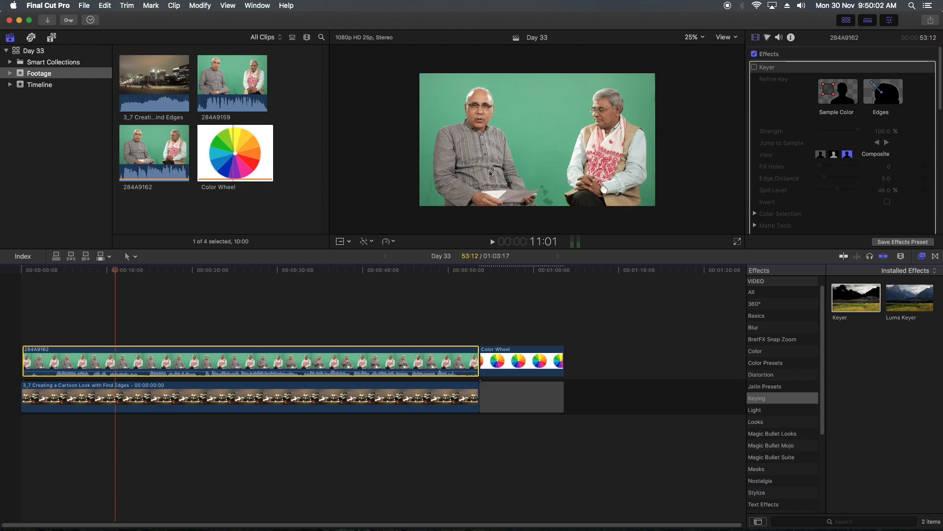
click(53, 35)
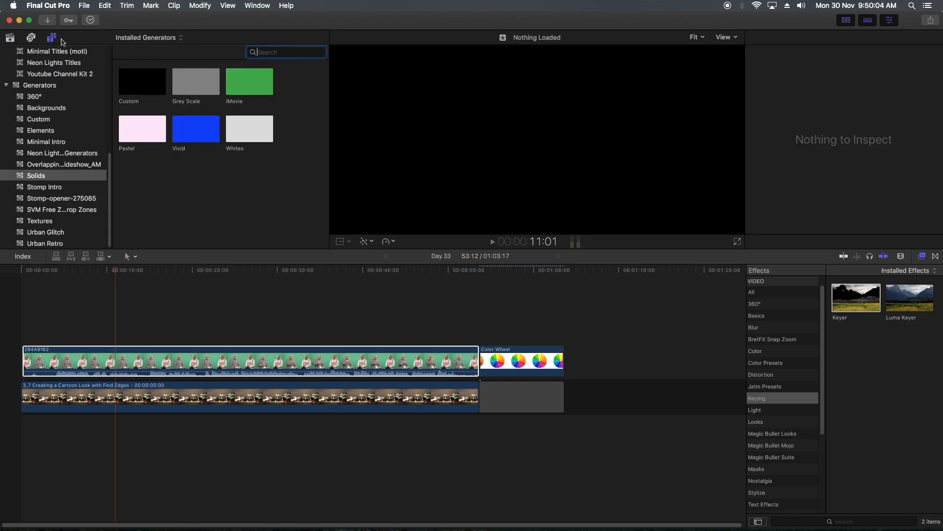
drag(150, 86, 124, 334)
click(153, 271)
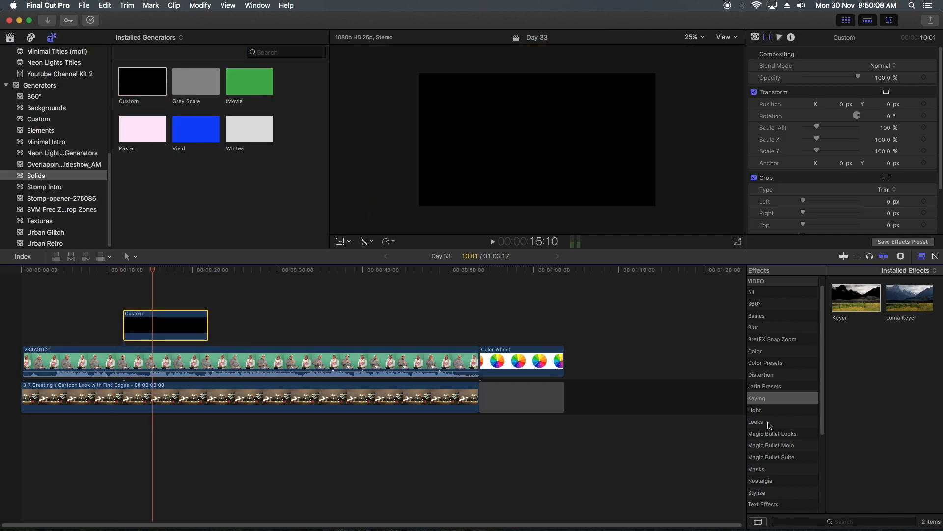
- Apply a Draw Mask to the Custom solid and outline a closed five-point shape on the green backdrop between the two men
click(760, 469)
mouse_move(860, 302)
mouse_down()
mouse_move(197, 315)
mouse_move(186, 327)
mouse_up()
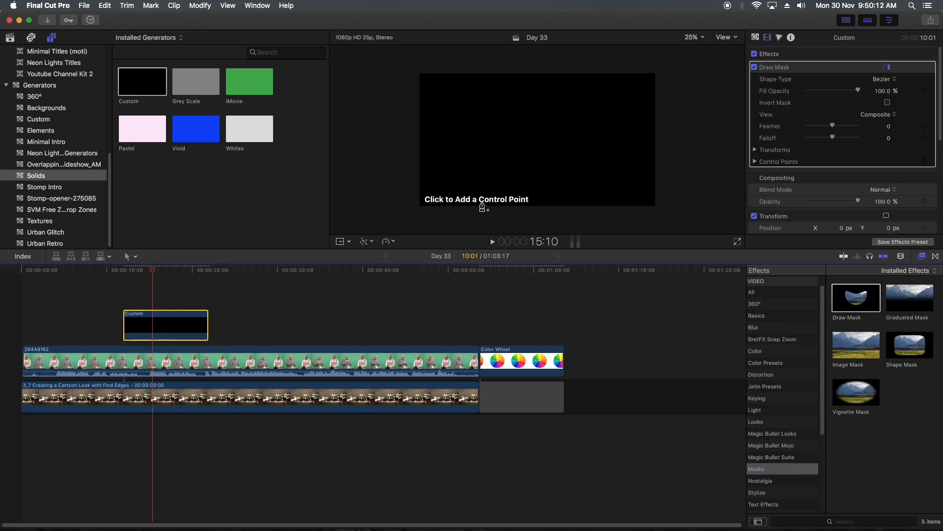
click(524, 101)
click(518, 131)
click(532, 161)
click(570, 130)
click(576, 95)
click(524, 101)
- Set the Custom solid's blend mode to Overlay and its Draw Mask feather to 100
click(882, 190)
click(886, 254)
click(882, 189)
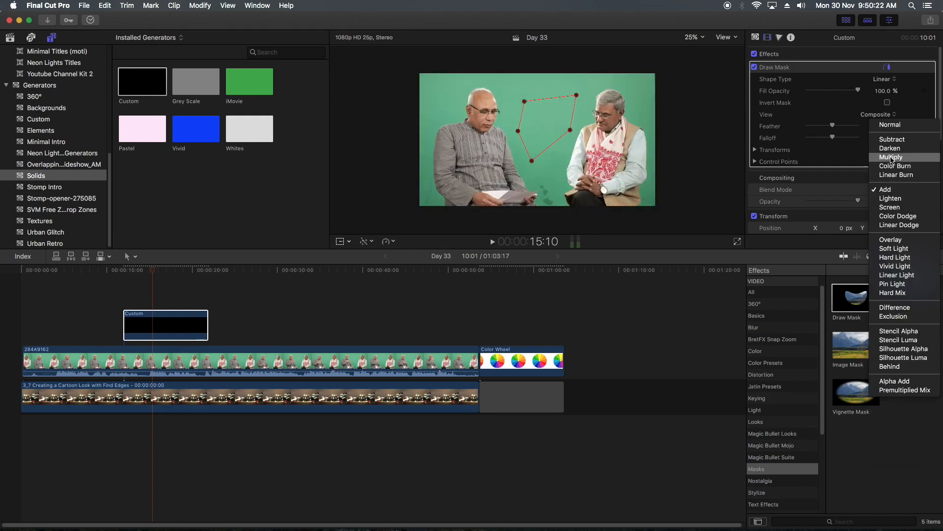
click(891, 239)
click(159, 324)
drag(834, 129, 860, 127)
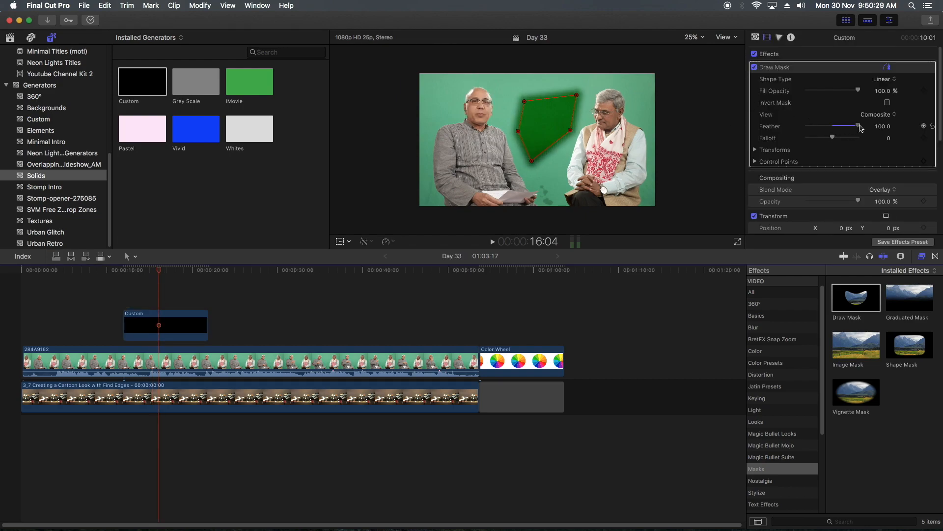
click(773, 57)
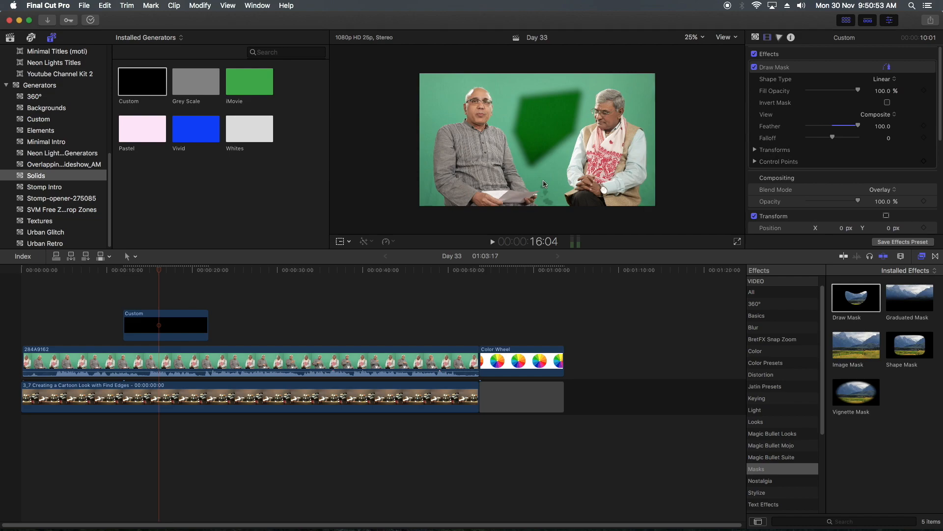
- Raise the Custom solid's Master brightness with the Color Wheels correction
click(184, 324)
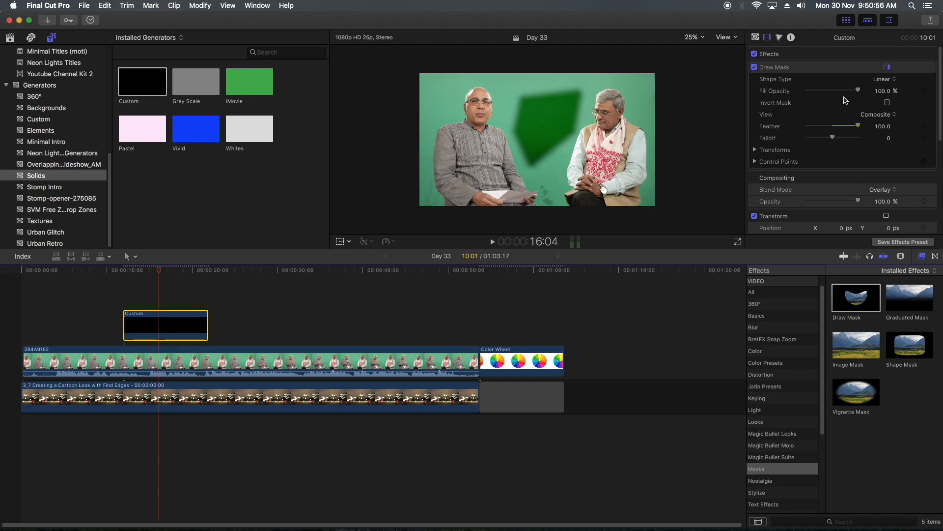
click(780, 38)
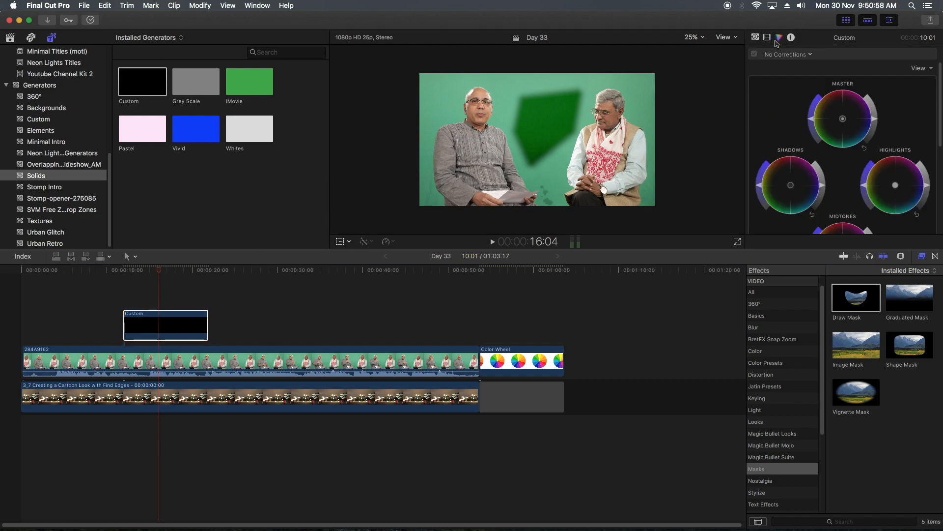
click(875, 120)
drag(875, 115, 869, 93)
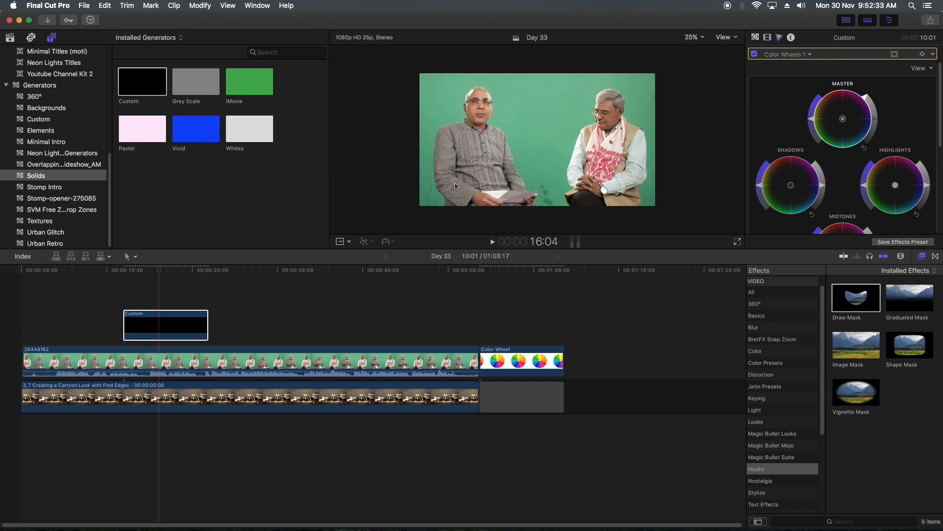
- Delete the Custom solid and re-enable the Keyer on clip 284A9162
click(176, 329)
key(Delete)
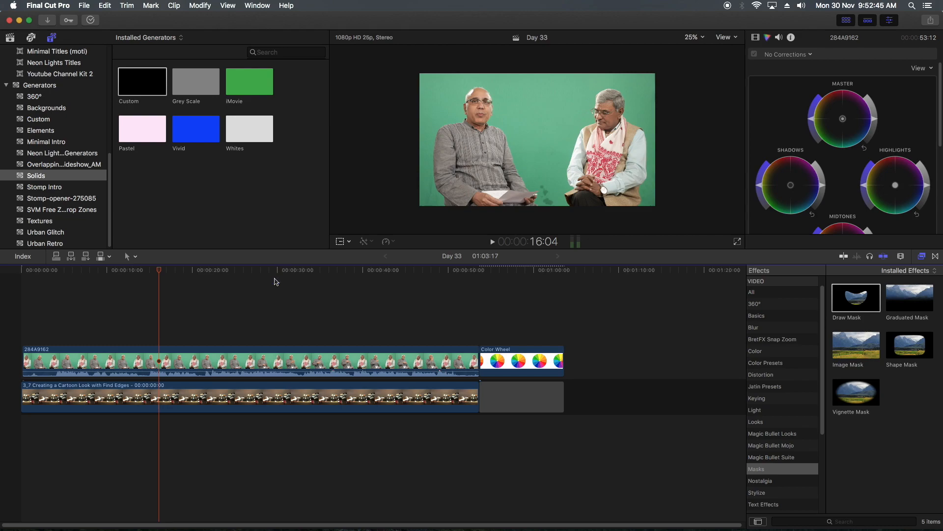
click(313, 355)
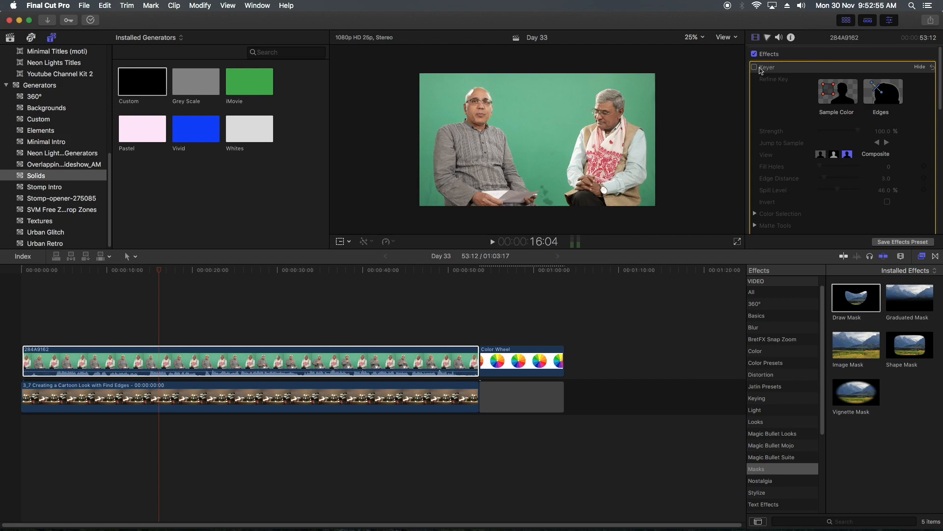
click(755, 67)
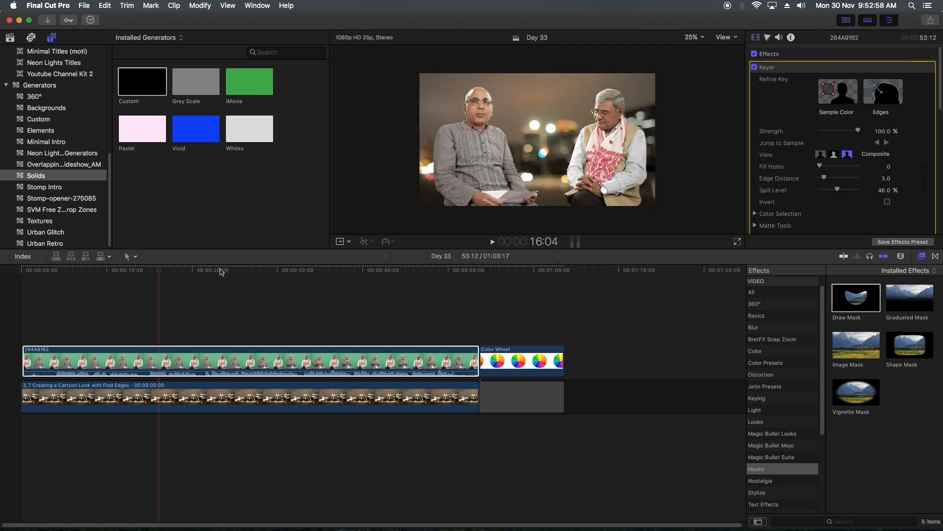
- Examine the keyed edges and the man's moving hands at several points between about 25 and 36 seconds
drag(194, 271, 237, 275)
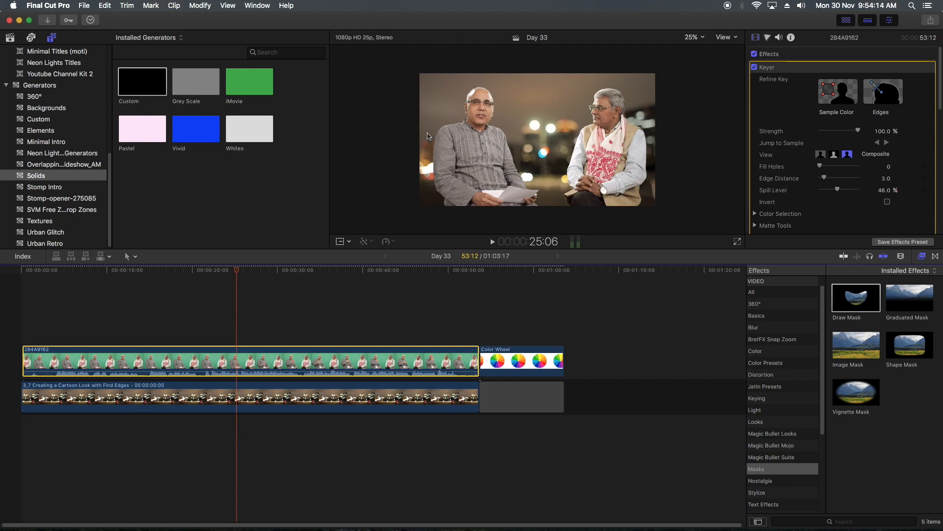
drag(269, 271, 281, 269)
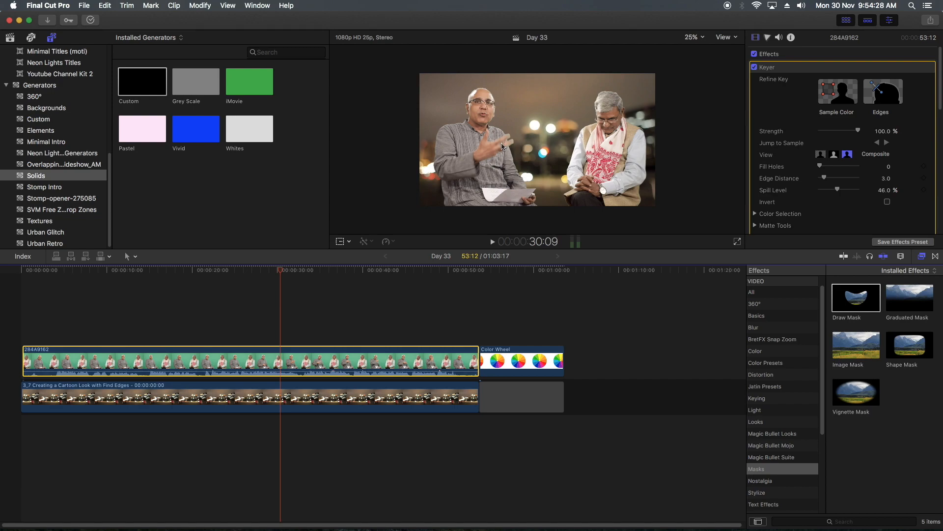
click(302, 271)
drag(302, 269, 298, 269)
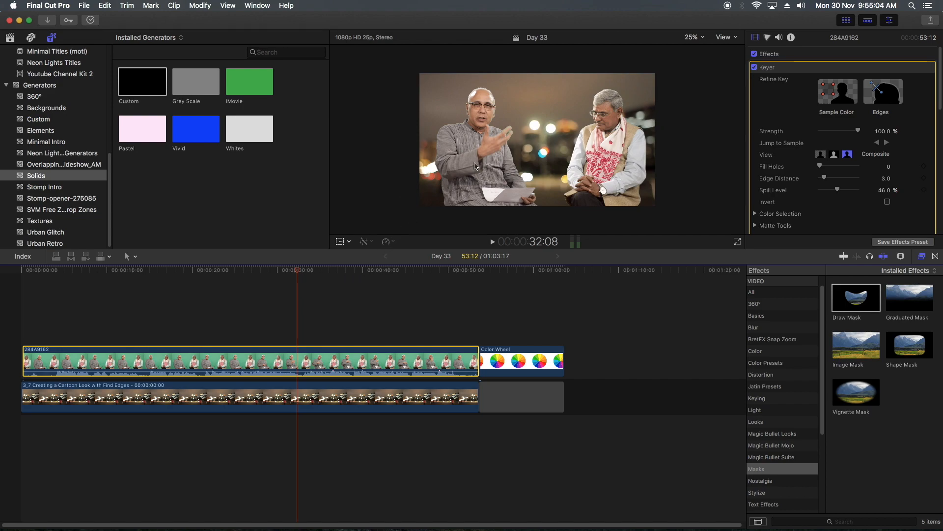
mouse_move(313, 271)
mouse_down()
mouse_move(321, 270)
mouse_move(309, 273)
mouse_up()
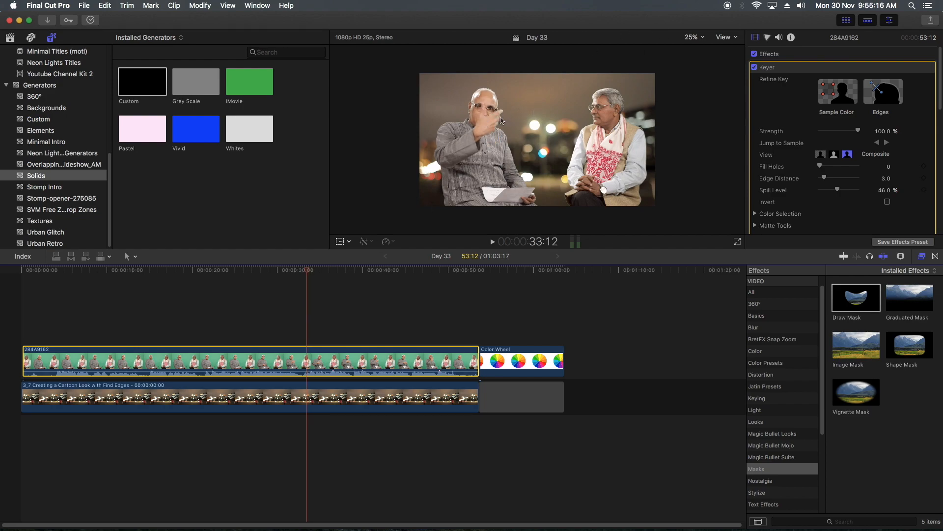
drag(333, 270, 333, 270)
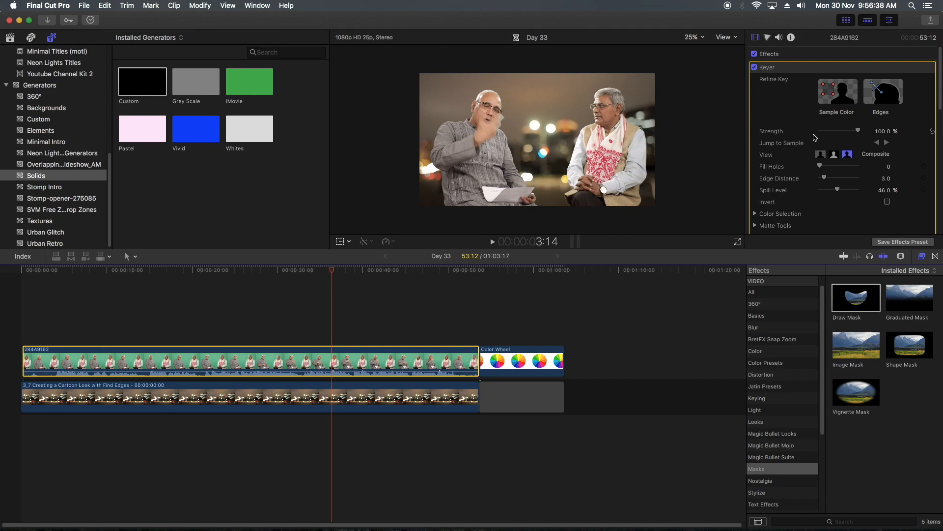
- Try the Keyer's Strength at 17.29% and 91.25%, and return it to 100%
drag(888, 136, 879, 131)
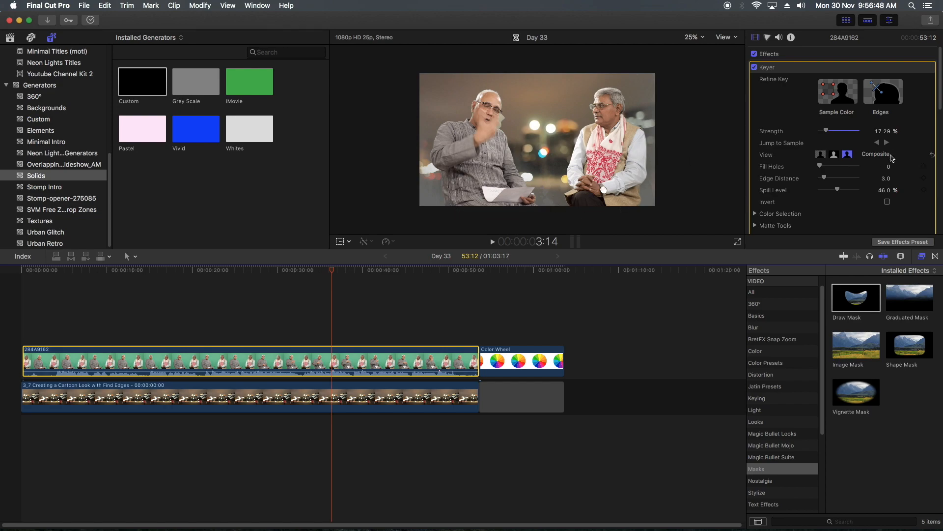
drag(828, 132, 866, 132)
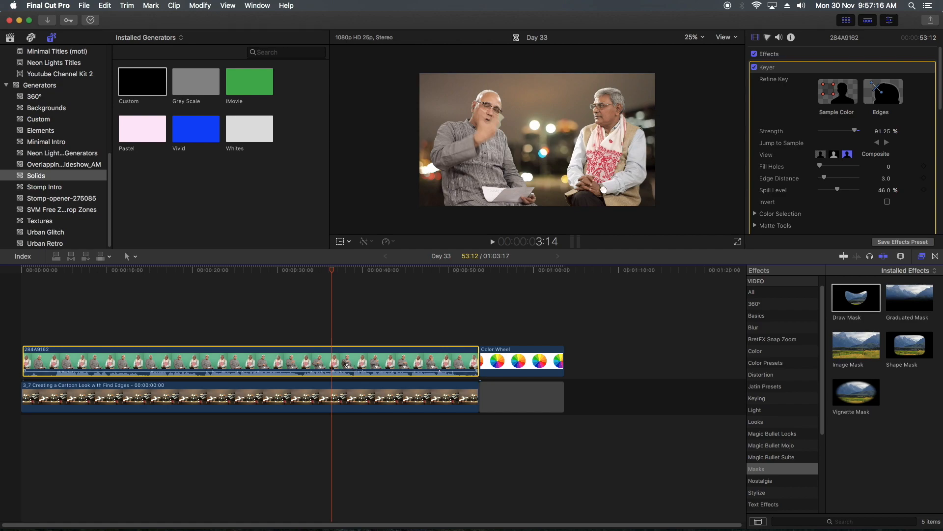
drag(855, 132, 861, 132)
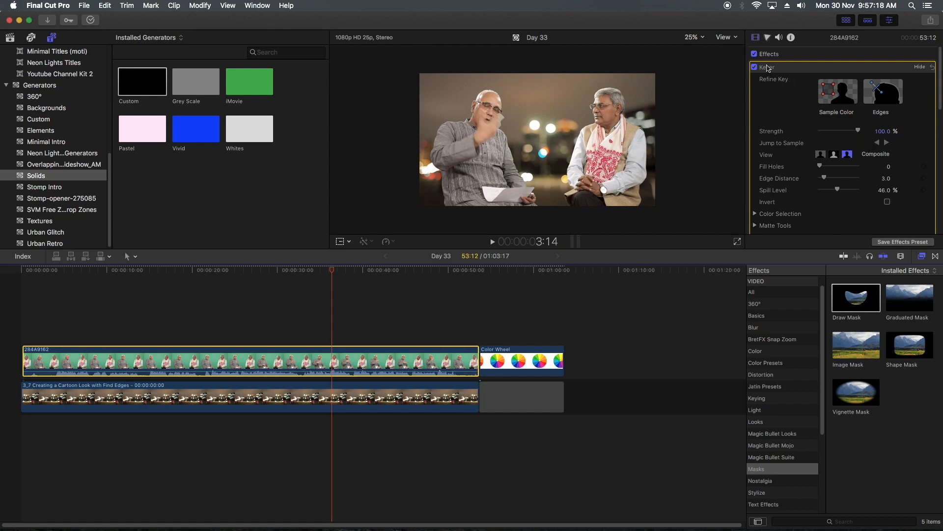
- Disable the Keyer and add a Color Wheels correction to clip 284A9162
click(754, 68)
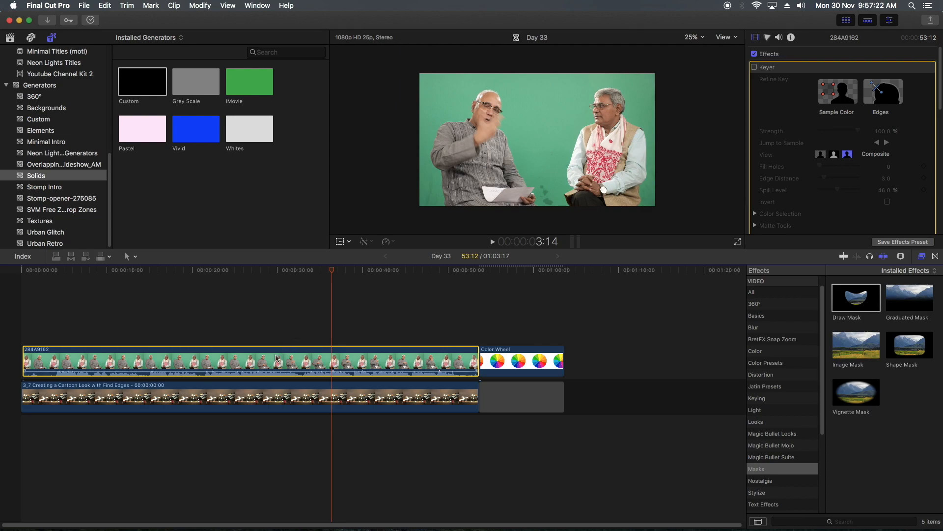
click(768, 37)
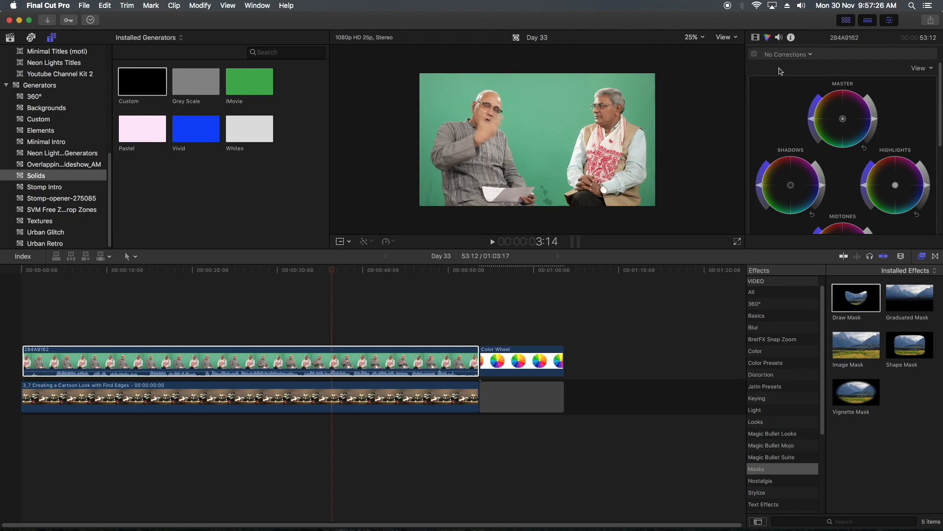
click(786, 54)
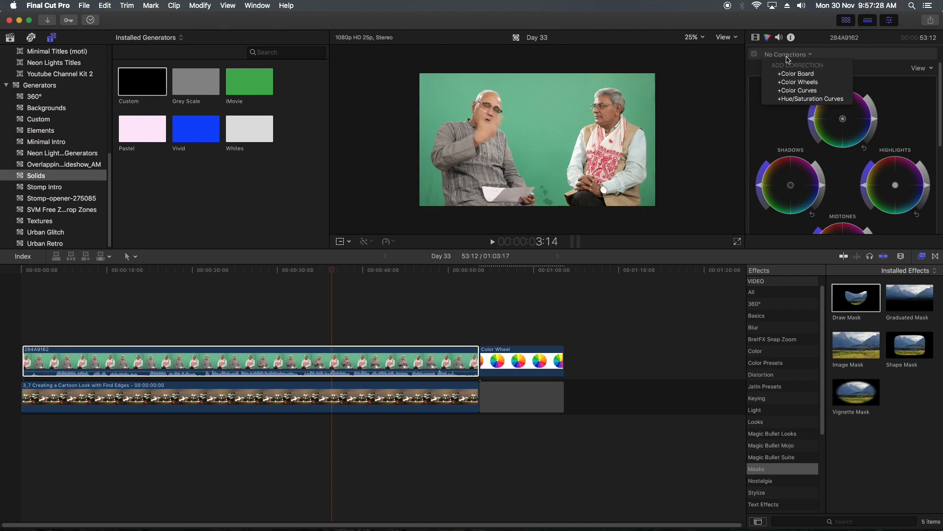
click(795, 83)
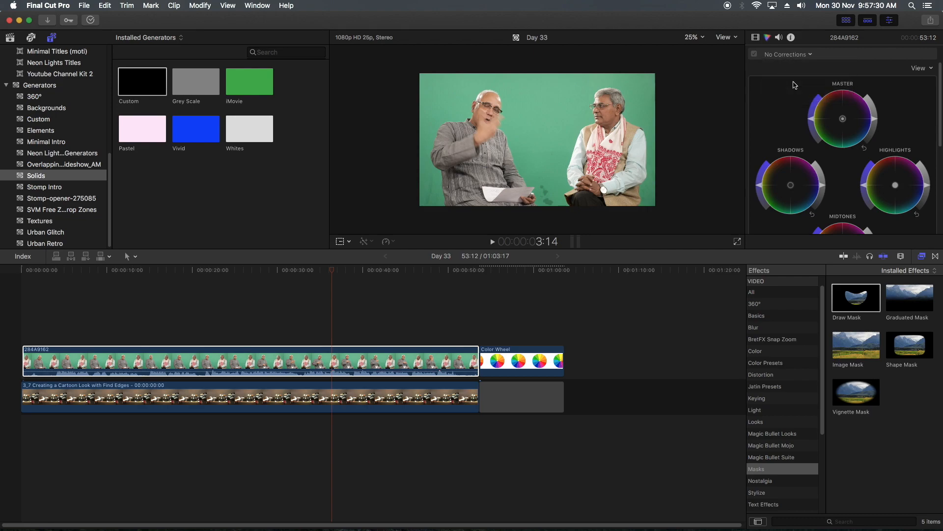
- Add a Color Mask to the Color Wheels correction and sample the green backdrop between the two men
click(895, 55)
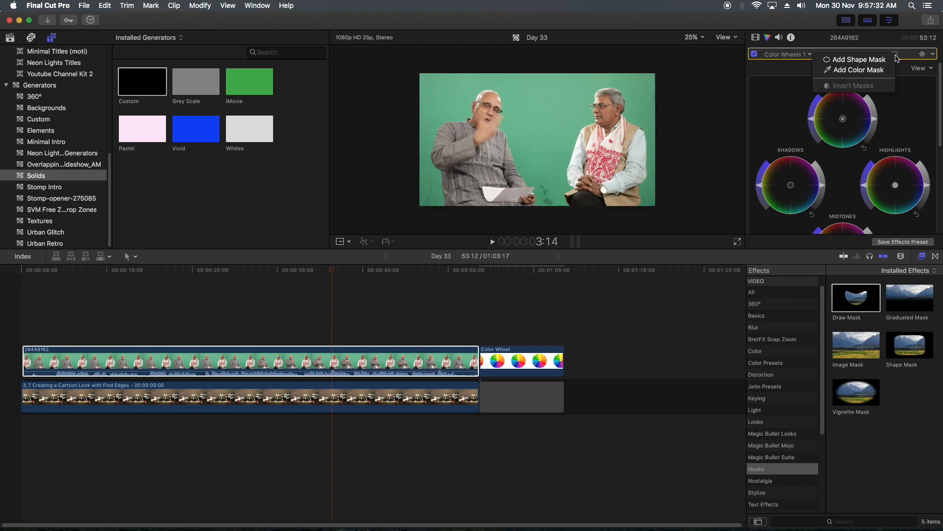
click(868, 72)
click(543, 105)
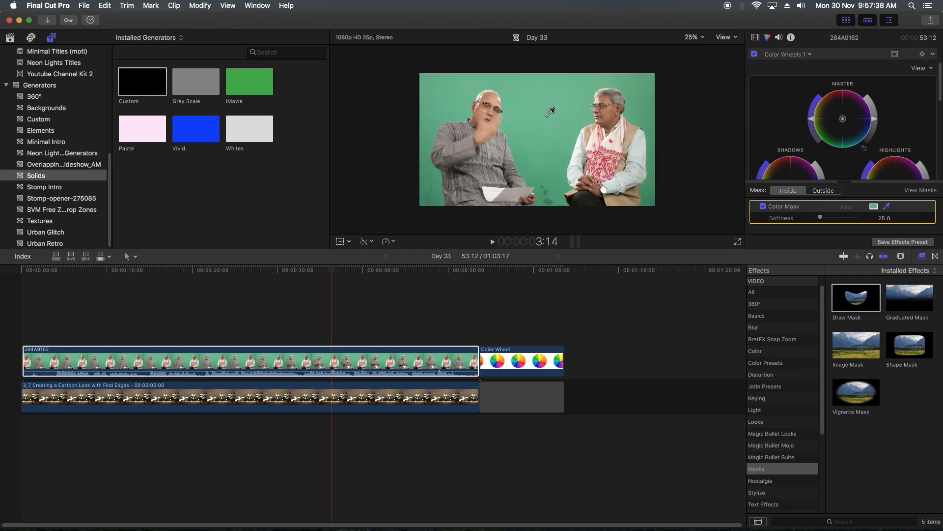
- Disable the night-city background clip in the timeline
click(345, 403)
key(v)
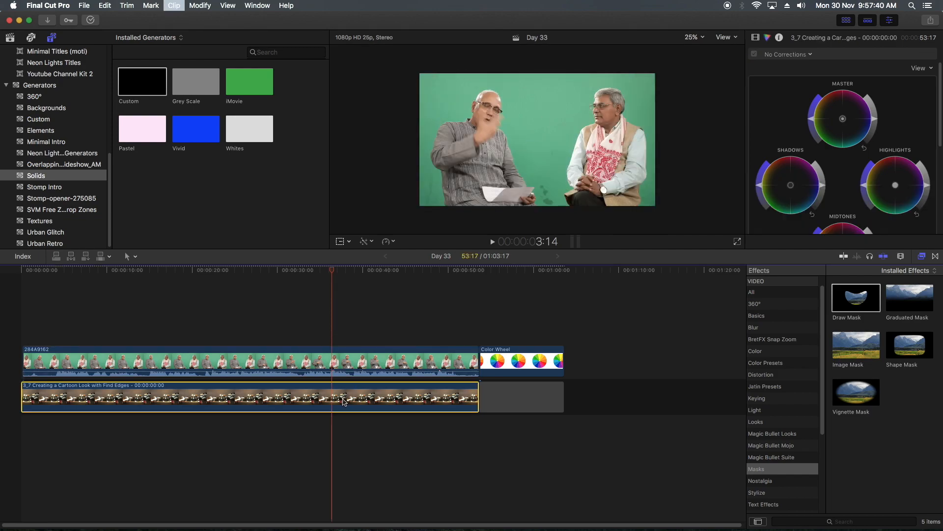
- Set the Color Mask softness on clip 284A9162 to 30 and raise the Master wheel's saturation inside the mask
click(344, 374)
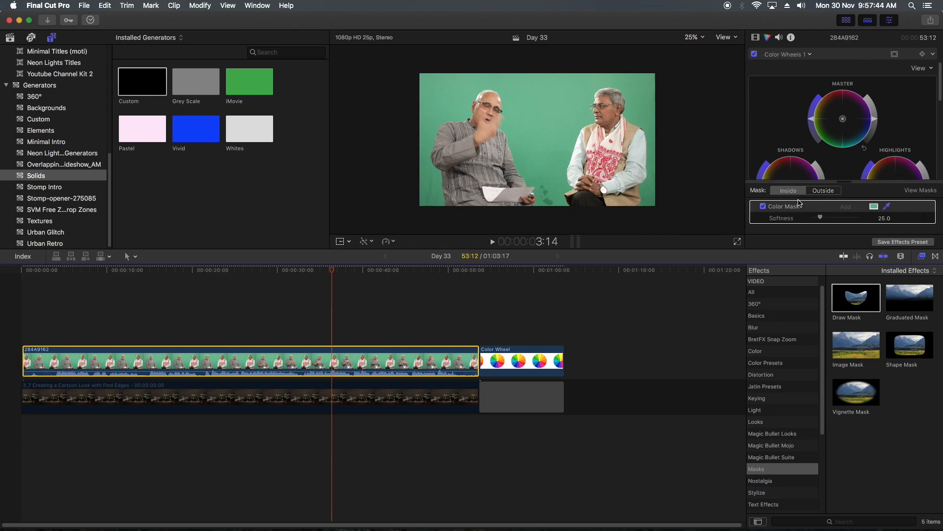
drag(827, 219, 825, 220)
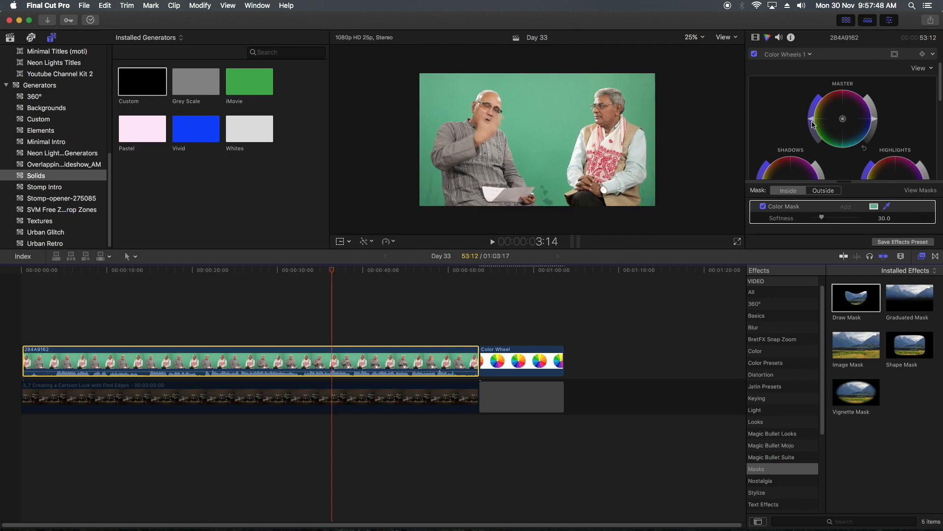
drag(812, 119, 811, 102)
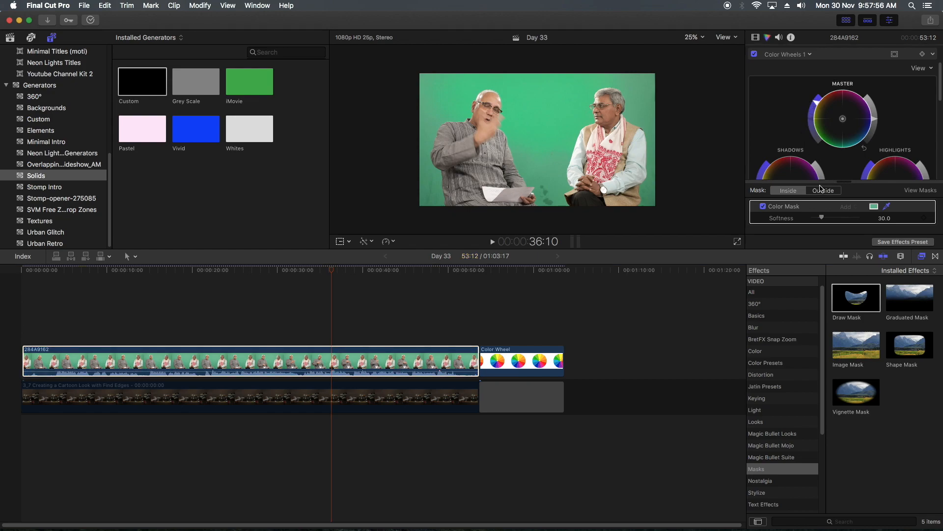
- Set the Color Mask softness to 8 and extend the mask with more green backdrop samples around and between the two men
drag(821, 217, 817, 221)
drag(542, 156, 544, 141)
click(539, 127)
click(645, 90)
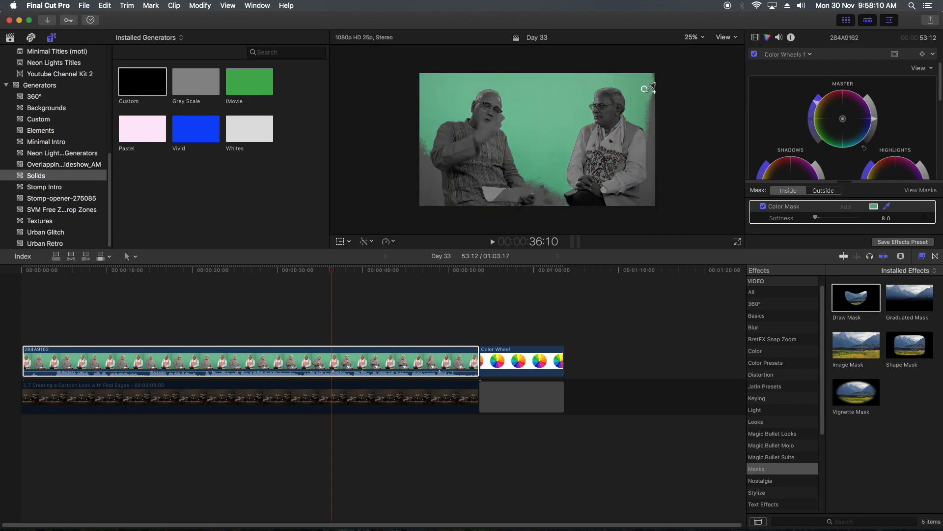
shift+click(653, 98)
shift+click(655, 184)
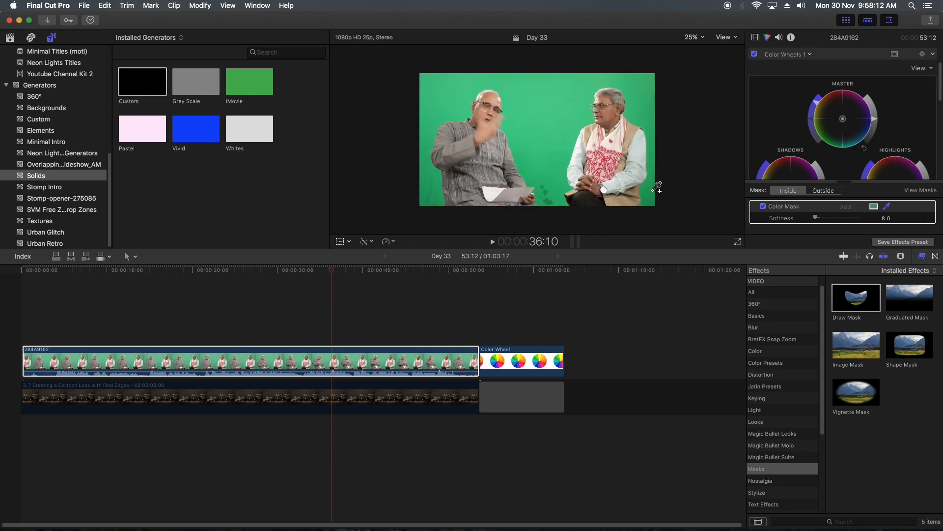
shift+click(552, 187)
shift+click(432, 189)
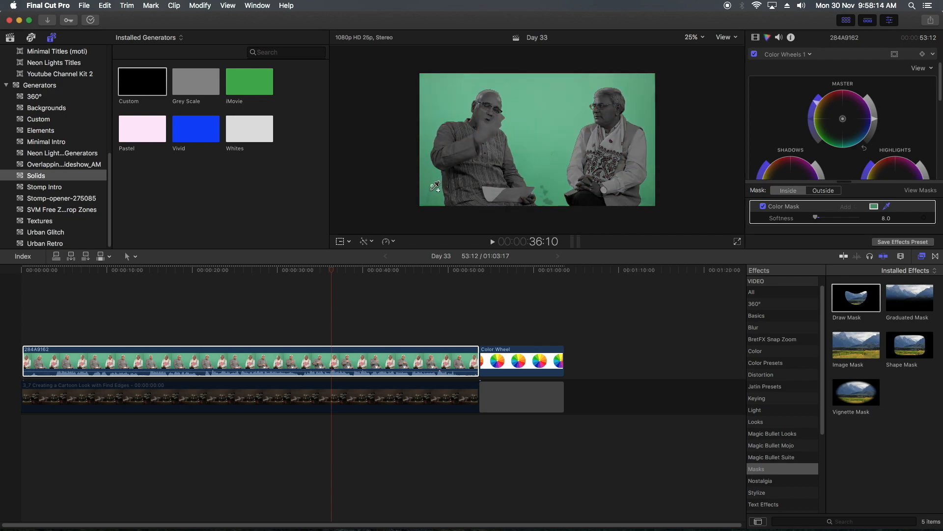
shift+click(438, 102)
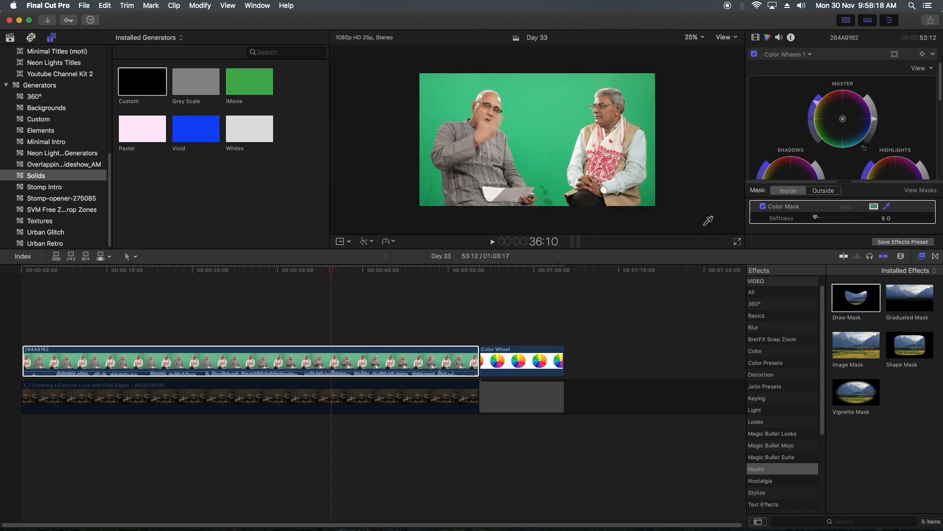
click(427, 104)
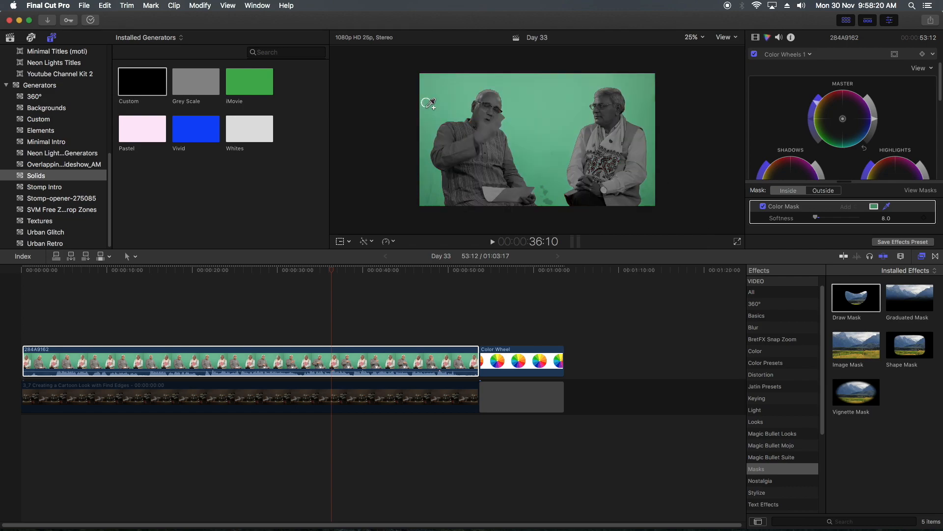
click(653, 79)
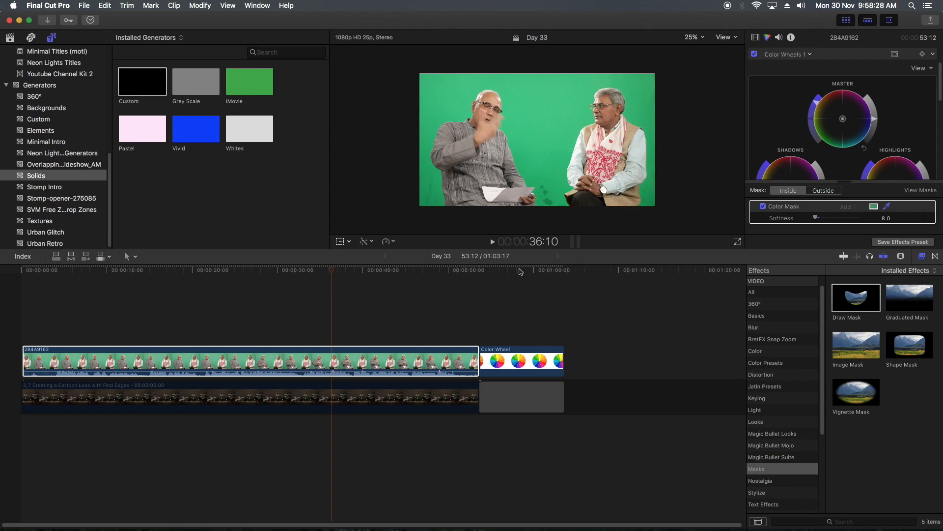
- Show the Keying effects category and re-enable the night-city background clip in the timeline
click(766, 398)
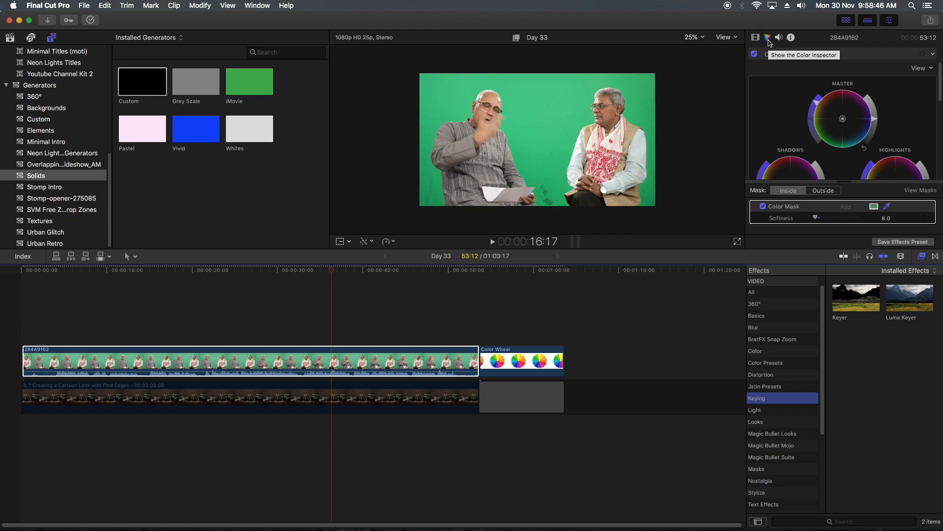
click(305, 404)
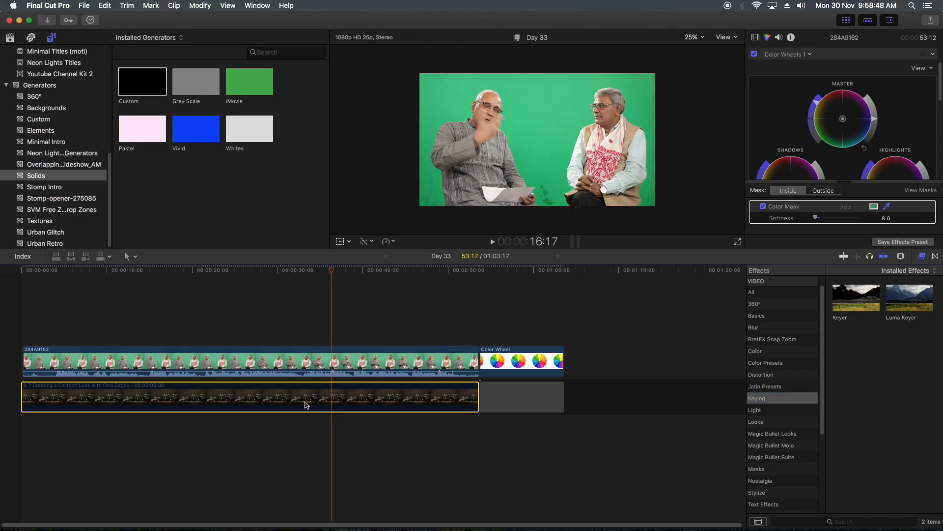
key(v)
- Move Color Wheels 1 above the Keyer in clip 284A9162's effect order and re-enable the Keyer
click(316, 355)
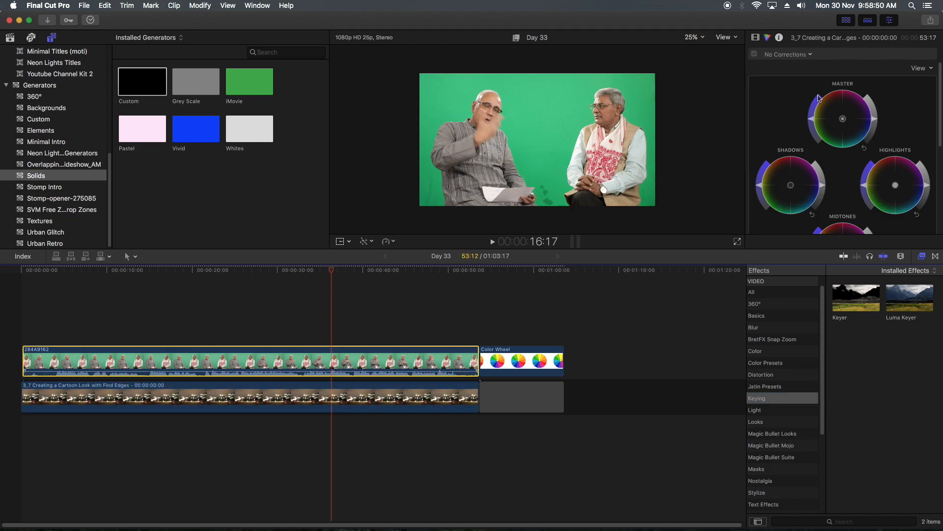
click(756, 37)
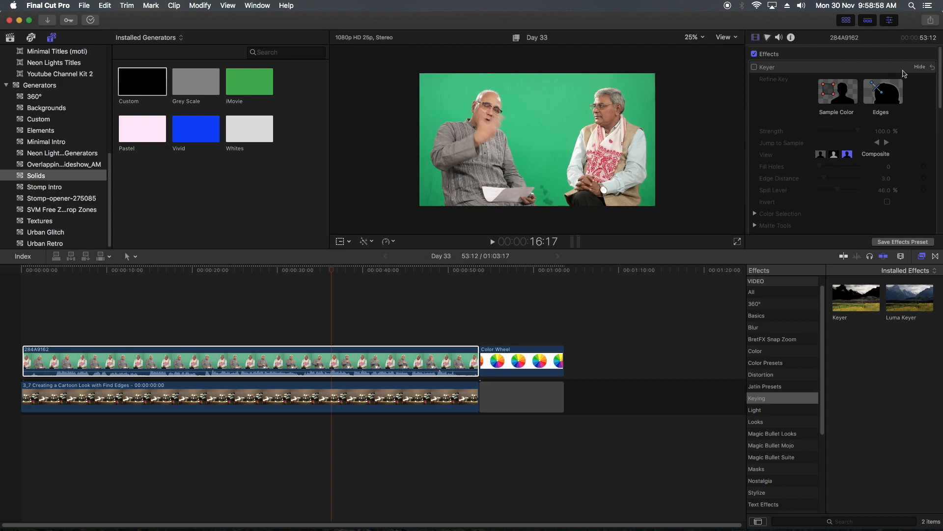
click(918, 67)
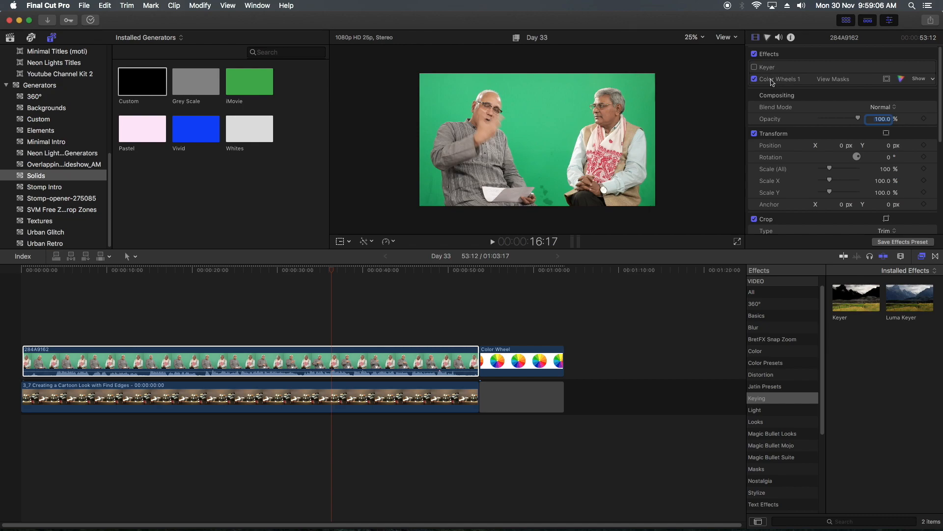
drag(773, 82, 777, 67)
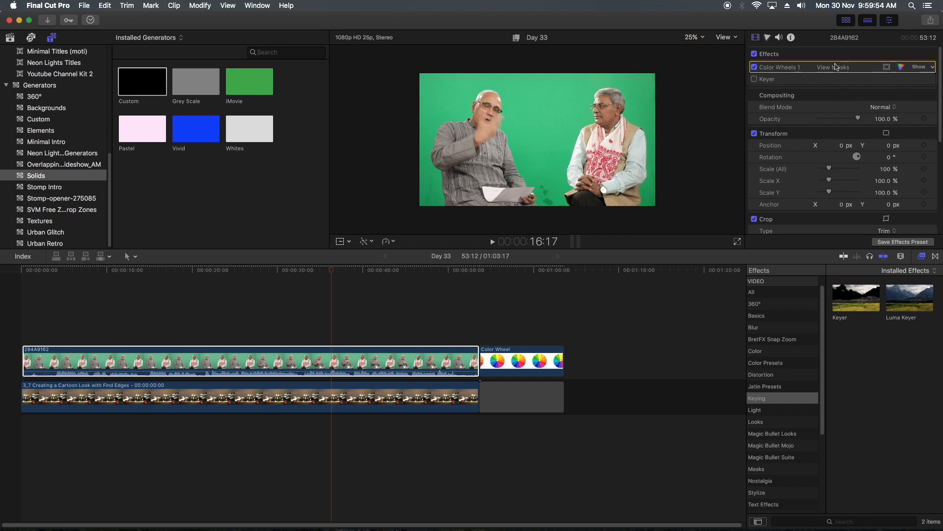
click(755, 79)
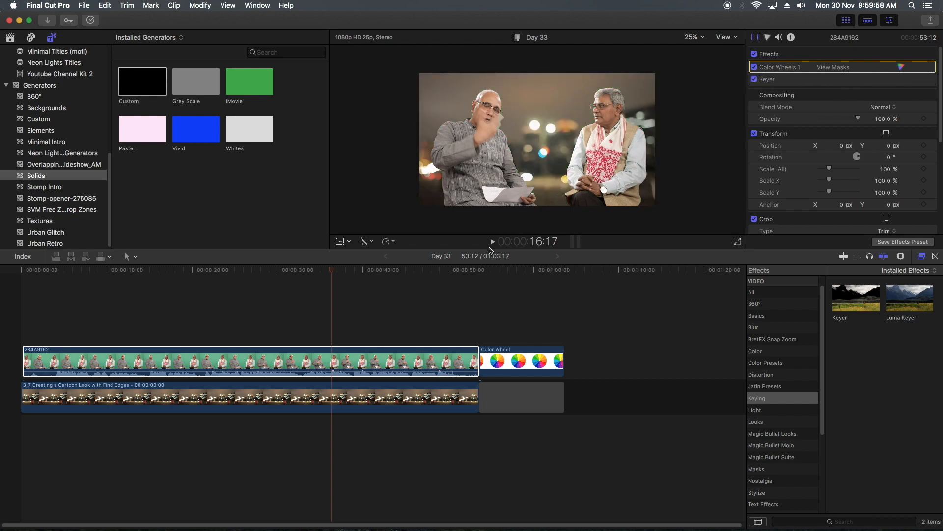
- Scrub the playhead forward to about 43:15 to check the keyed men against the night-city background
click(363, 271)
drag(363, 271, 380, 269)
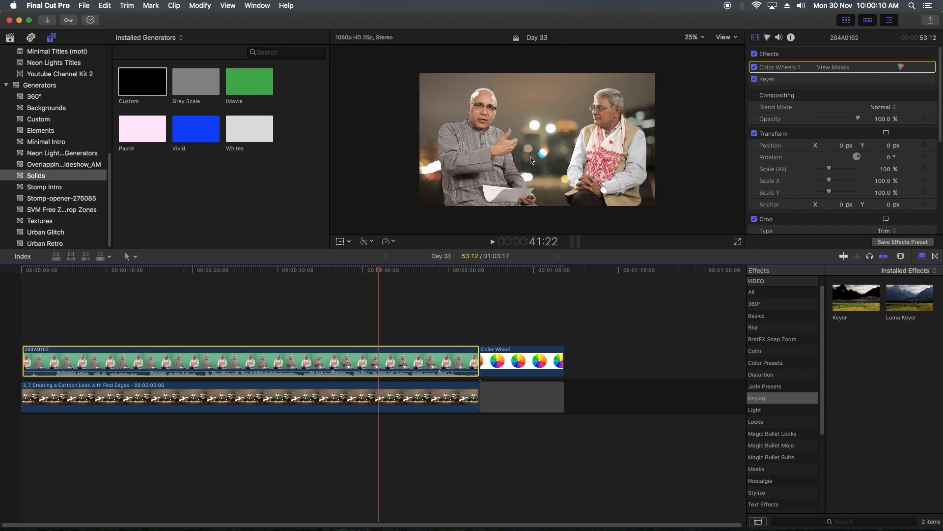
click(388, 270)
drag(390, 272, 396, 274)
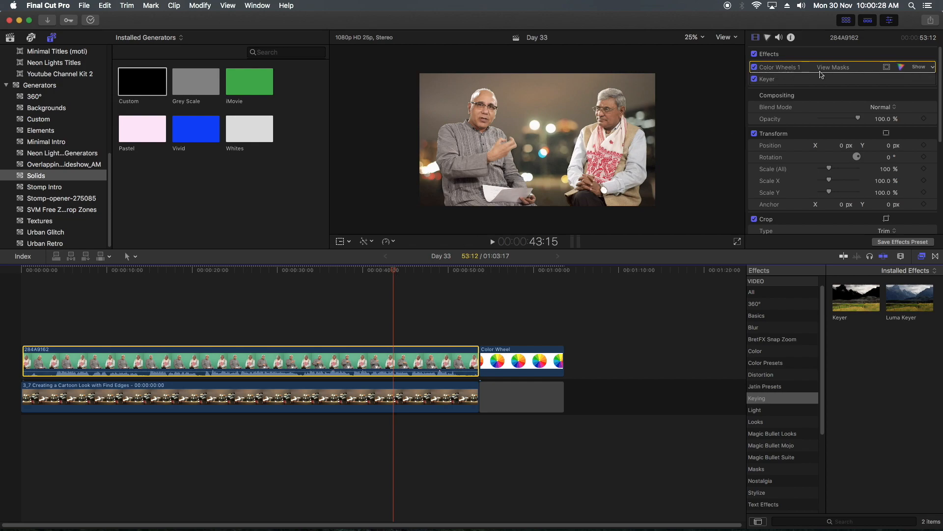
- Show the Keyer's parameters and compare its Matte view with the Composite view
click(921, 79)
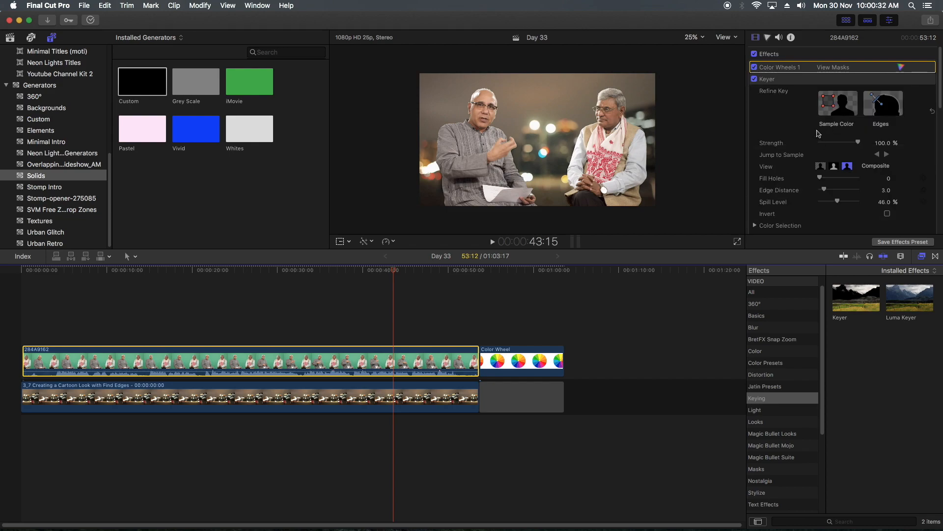
scroll(810, 121, down, 2)
scroll(811, 120, down, 1)
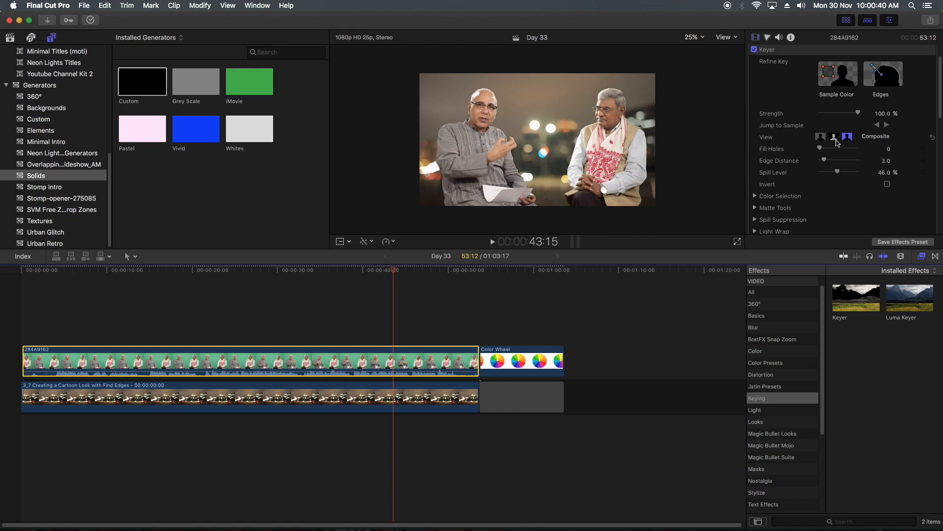
click(835, 137)
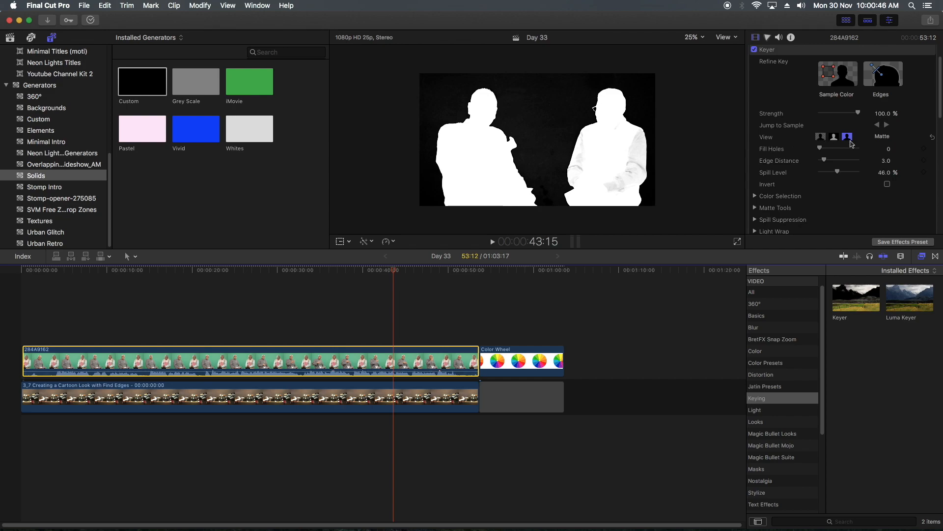
click(821, 137)
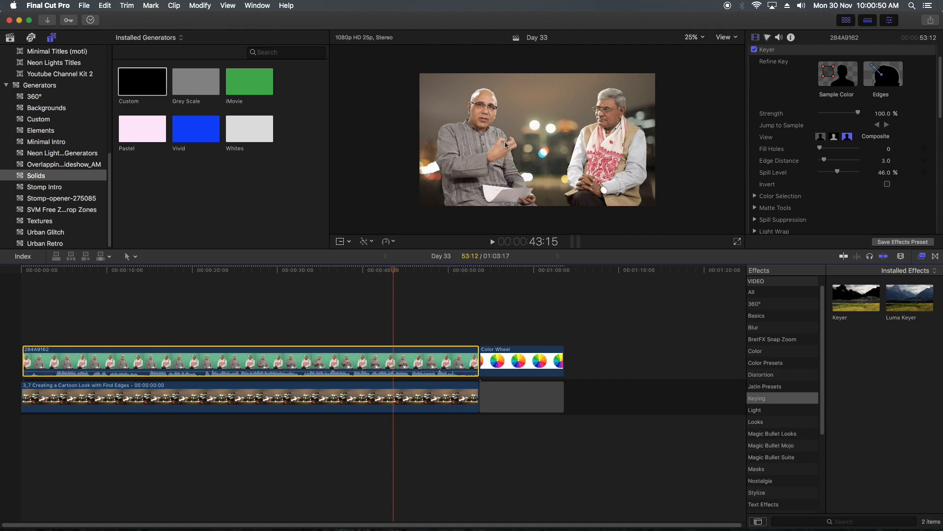
click(834, 137)
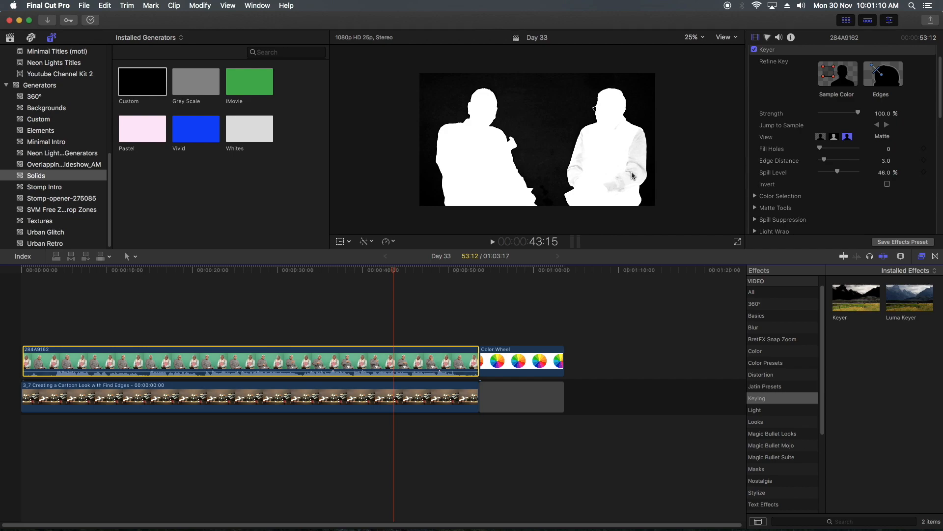
click(820, 137)
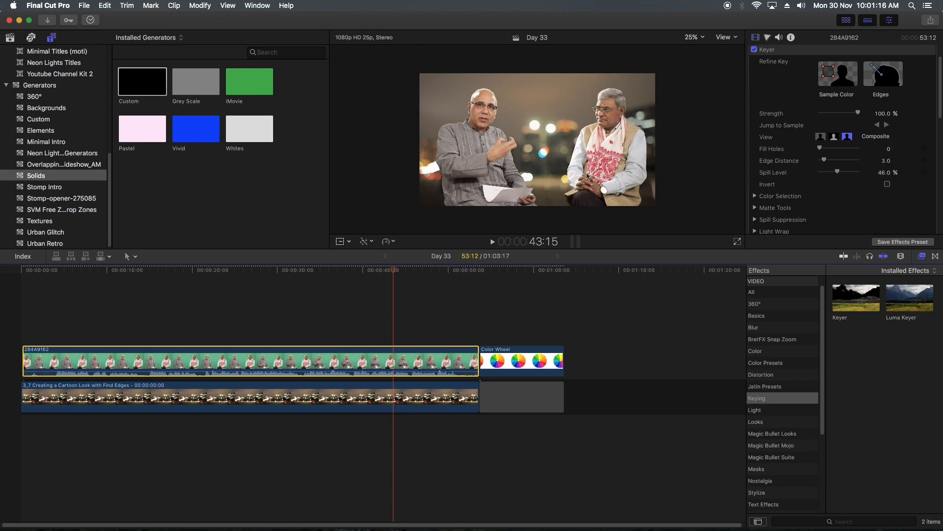
- Enlarge the viewer to 75% on the vest-wearing man's sleeves and hands and compare the Matte and Composite views there
click(627, 175)
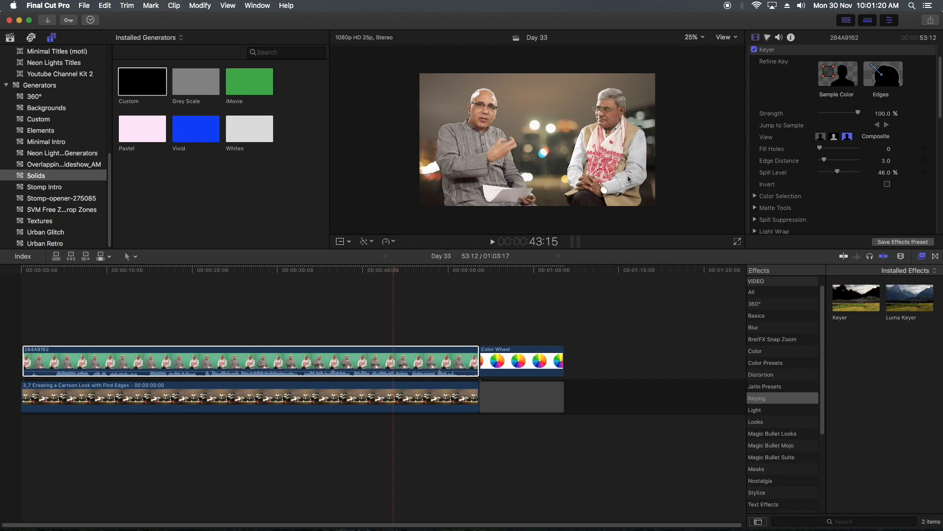
key(super+equal)
key(super+equal)
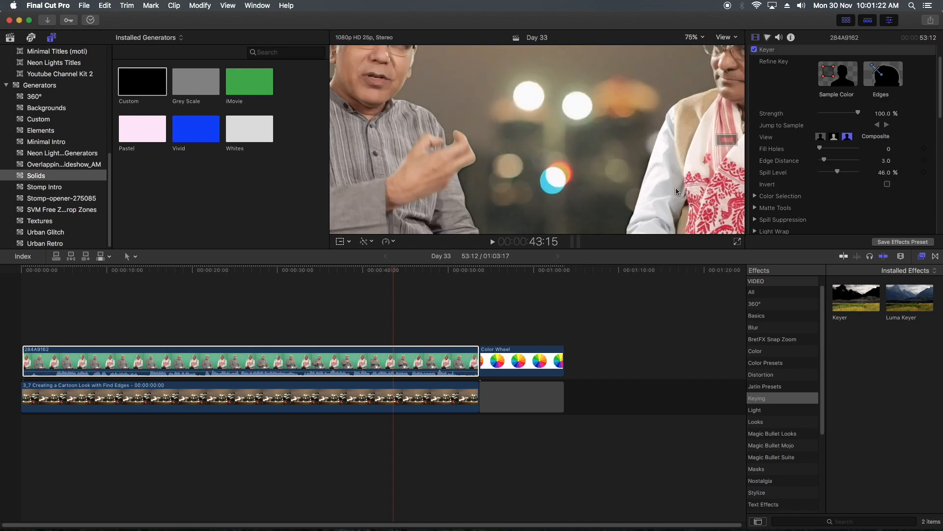
drag(728, 142, 733, 149)
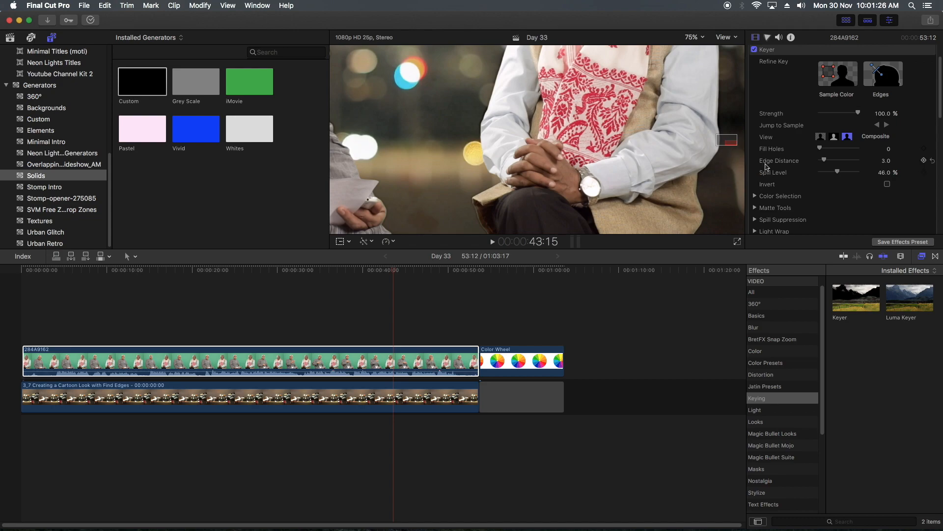
click(834, 136)
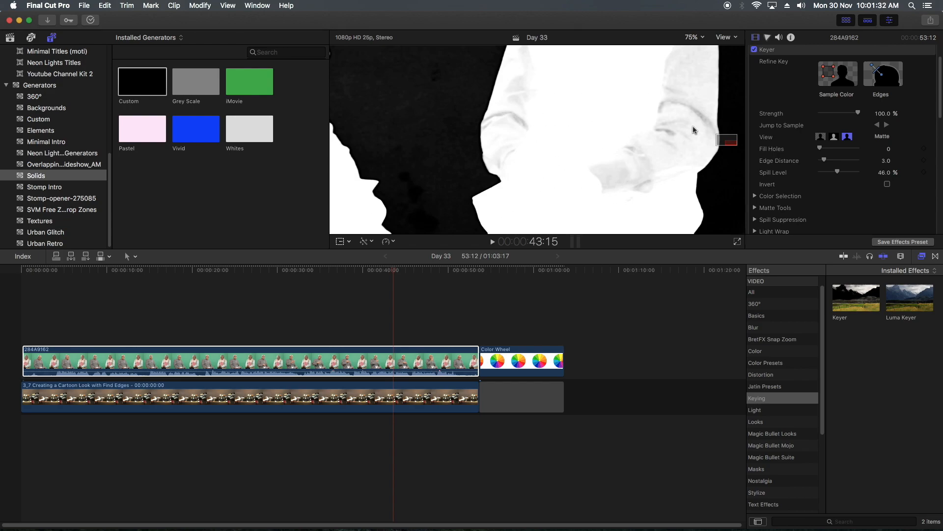
click(821, 137)
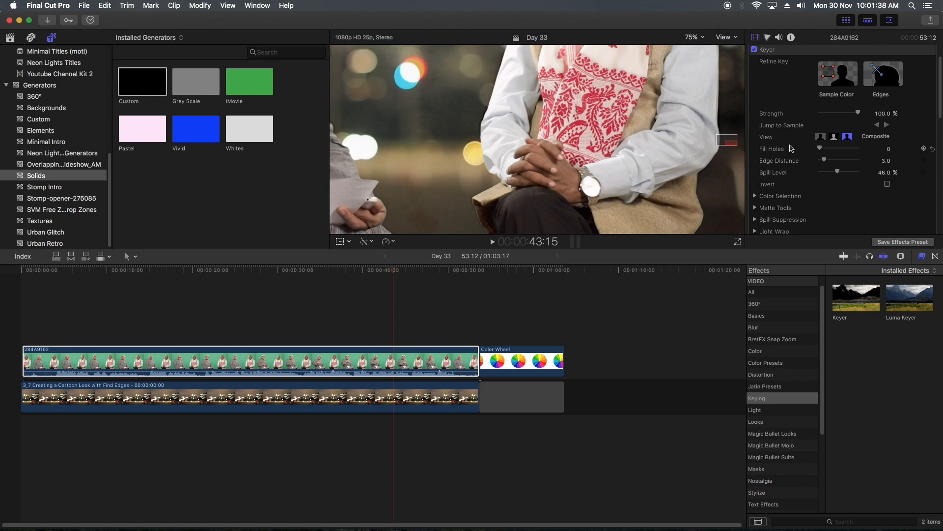
- Set the Keyer's Fill Holes to 0.73 using the full-frame Matte view, and return to the Composite view
click(835, 139)
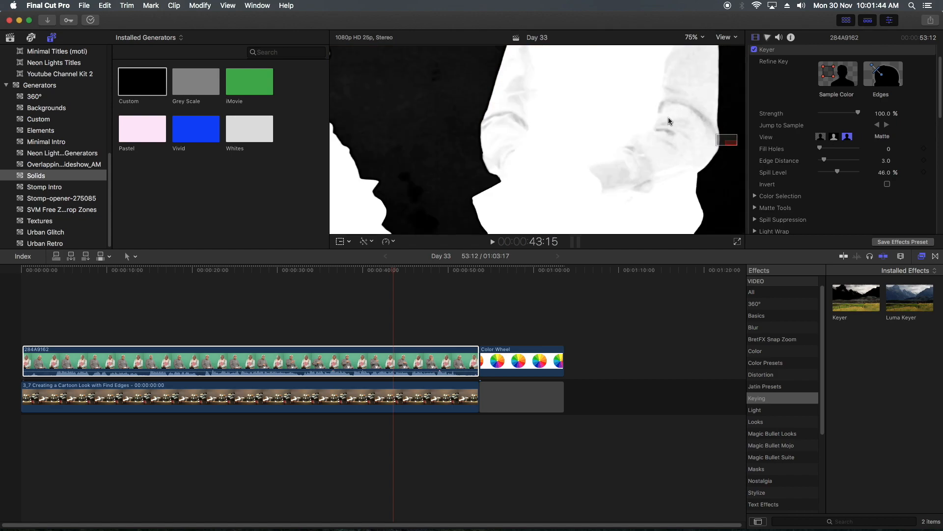
key(shift+z)
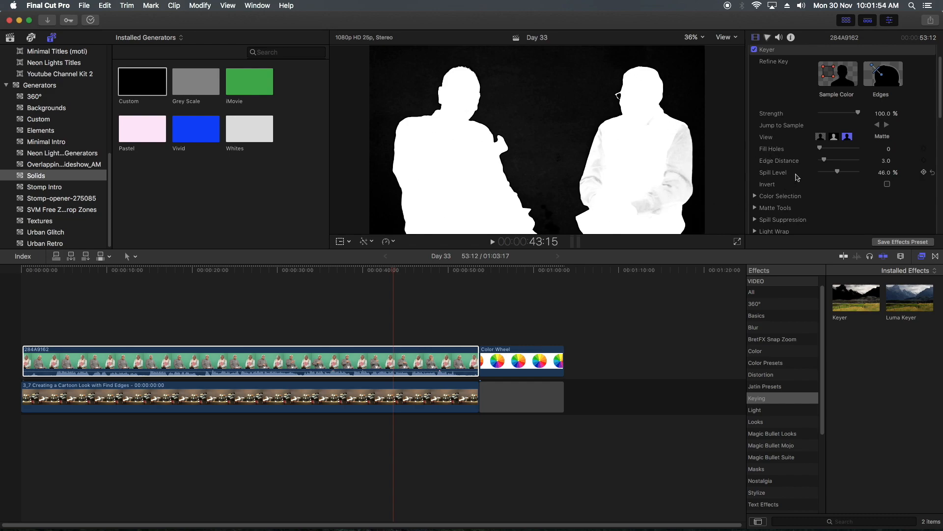
drag(822, 150, 826, 151)
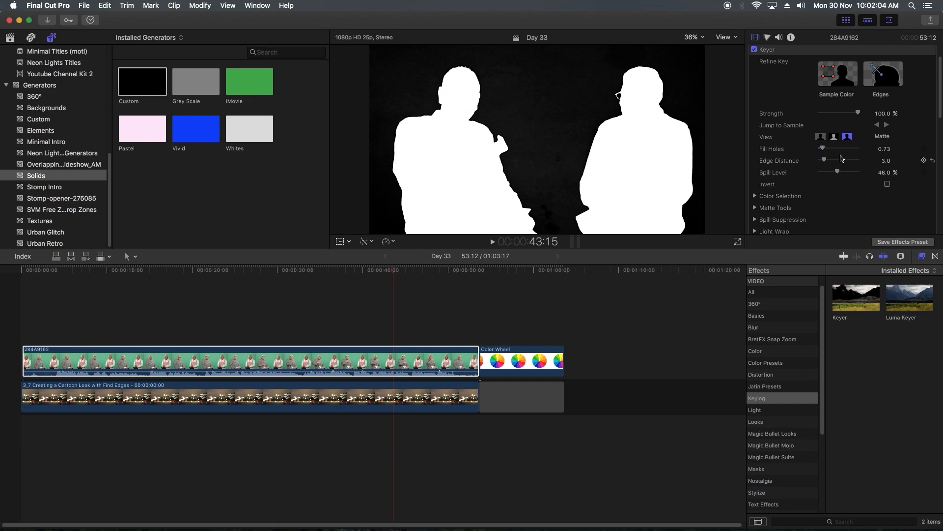
click(821, 137)
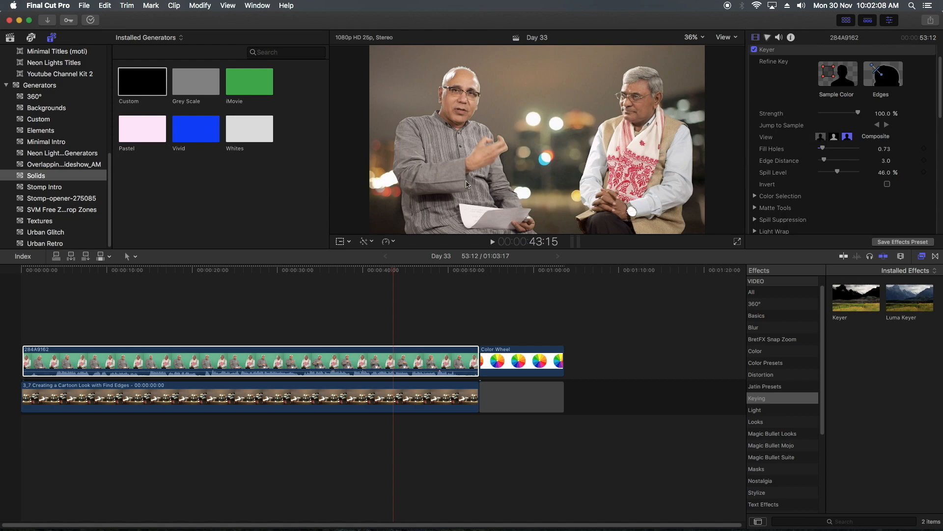
- Compare the Keyer's Matte, Original and Composite views of the two men
click(834, 136)
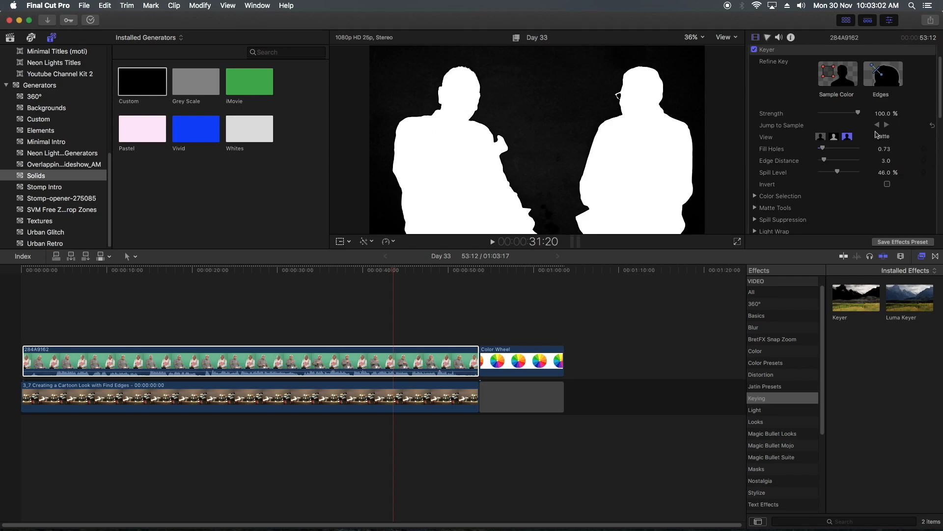
click(851, 138)
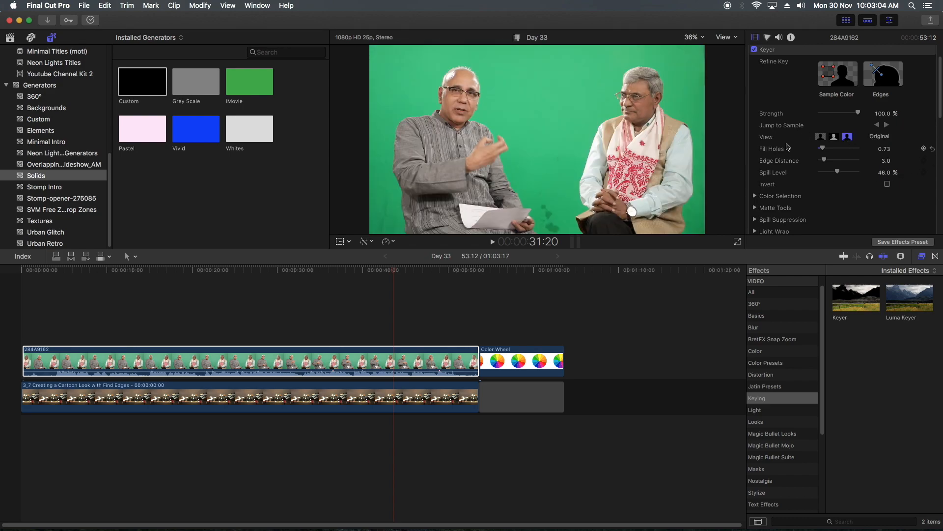
click(834, 137)
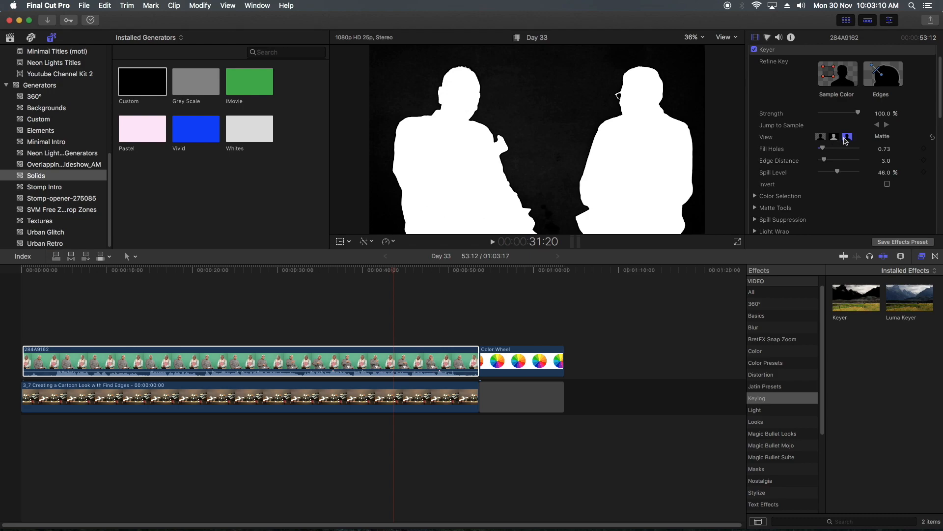
click(821, 138)
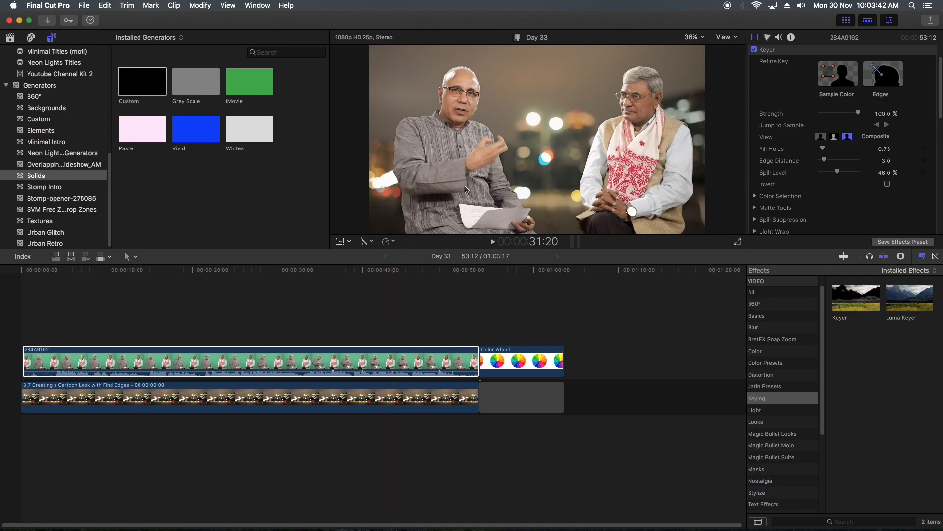
- Switch the Keyer to Matte view and disable the Keyer on clip 284A9162
click(834, 136)
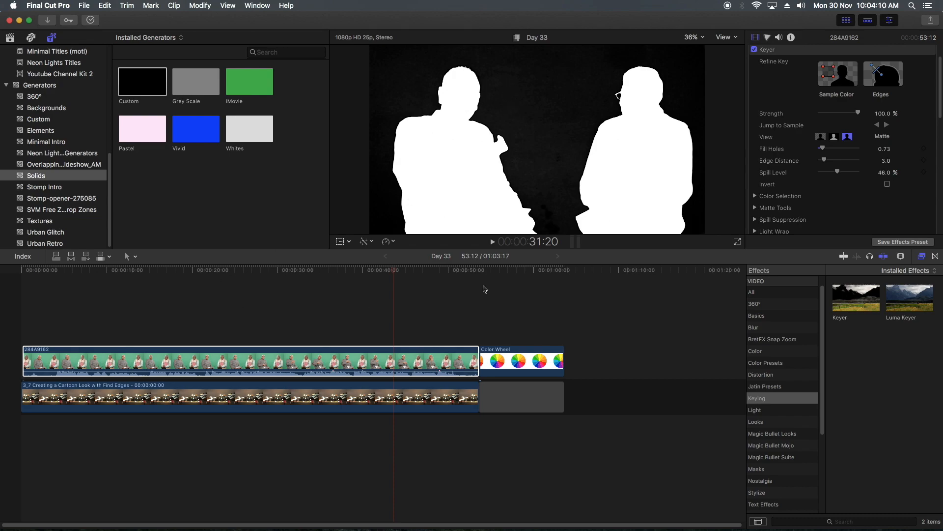
click(325, 363)
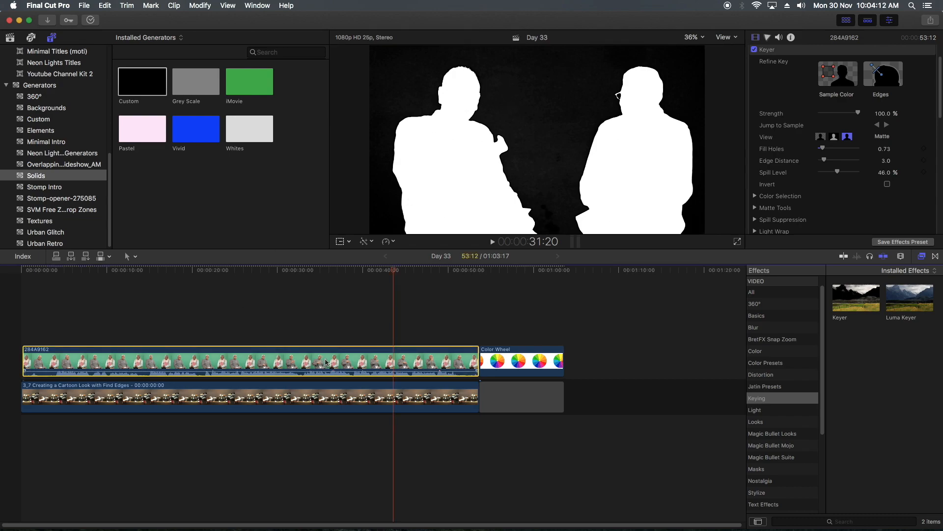
click(755, 49)
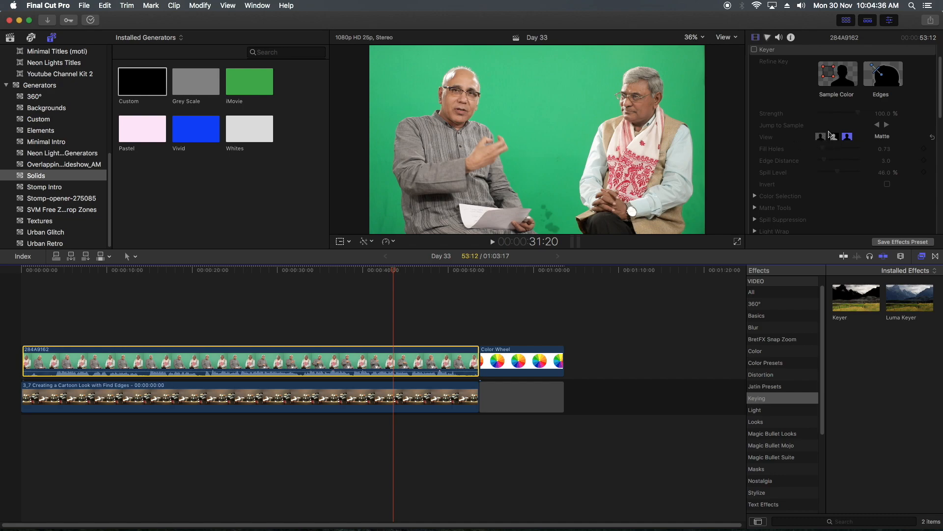
- Re-enable the Keyer on clip 284A9162, collapse its settings and look through the available blend modes without changing the mode
click(754, 50)
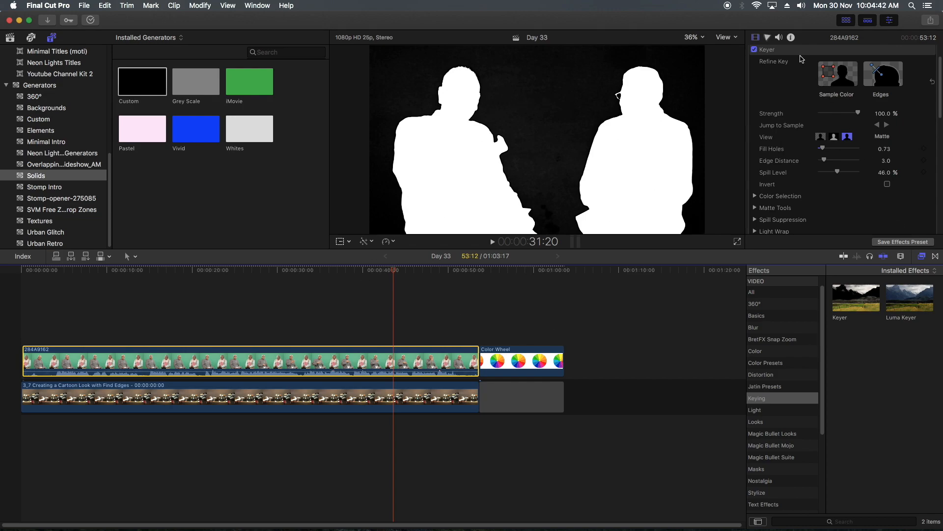
click(755, 37)
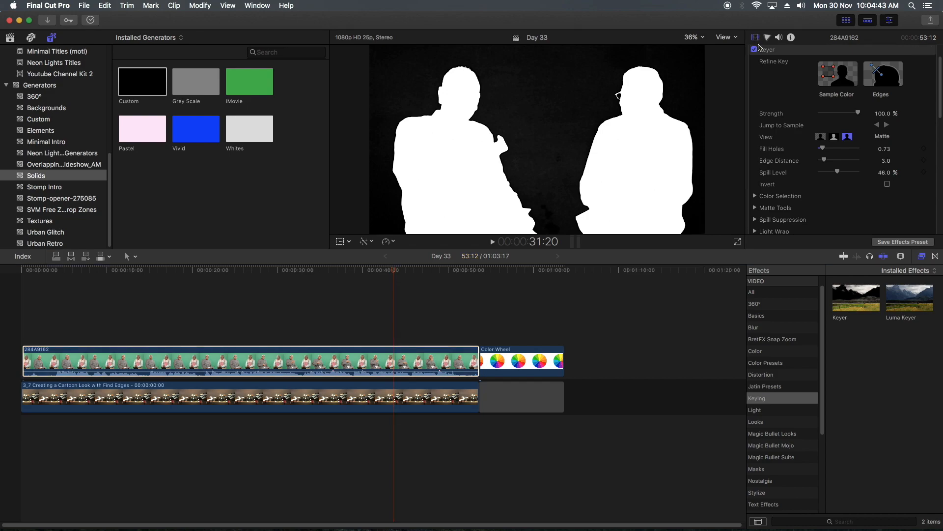
click(923, 50)
click(884, 79)
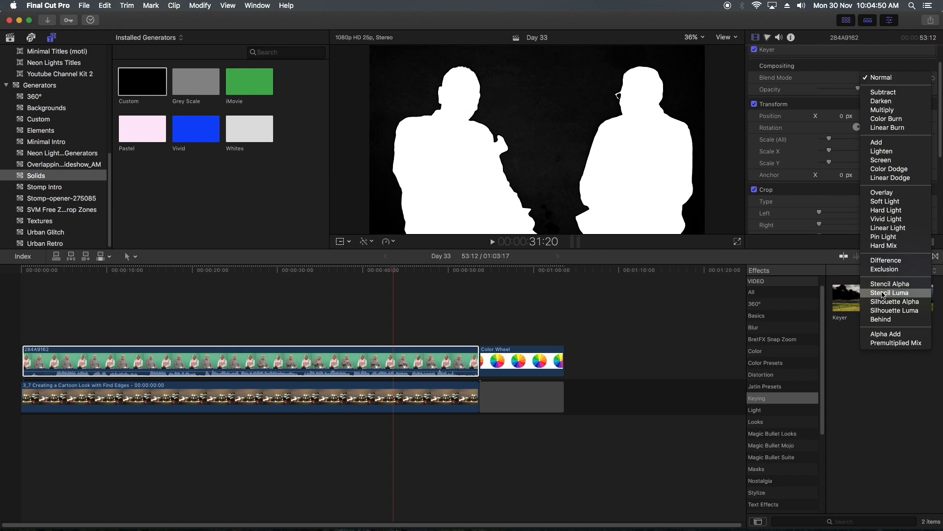
click(241, 364)
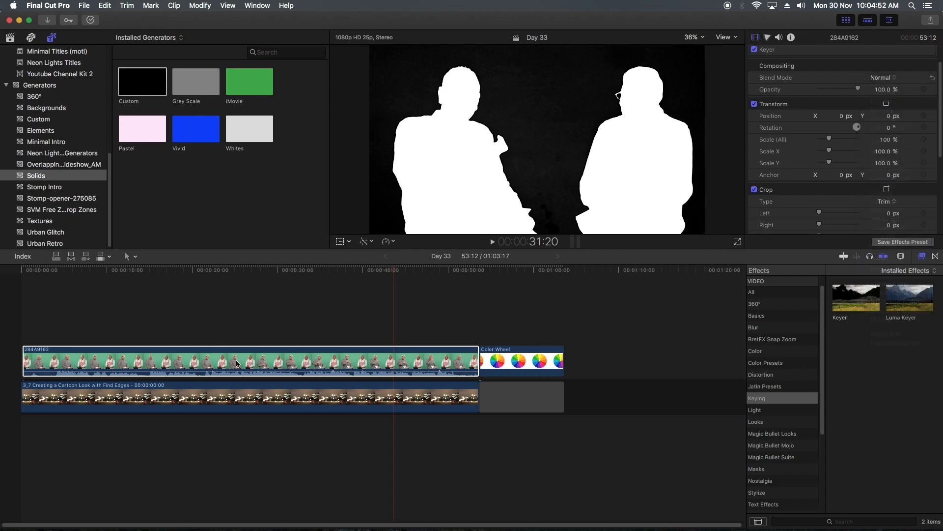
- Duplicate clip 284A9162 onto the track directly above the original and disable the upper copy
drag(241, 364, 245, 322)
click(256, 360)
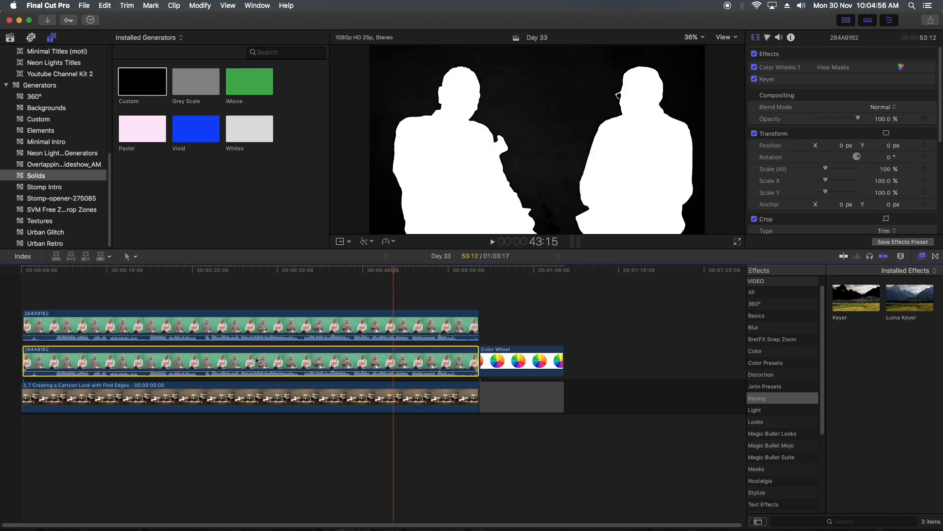
click(305, 328)
key(v)
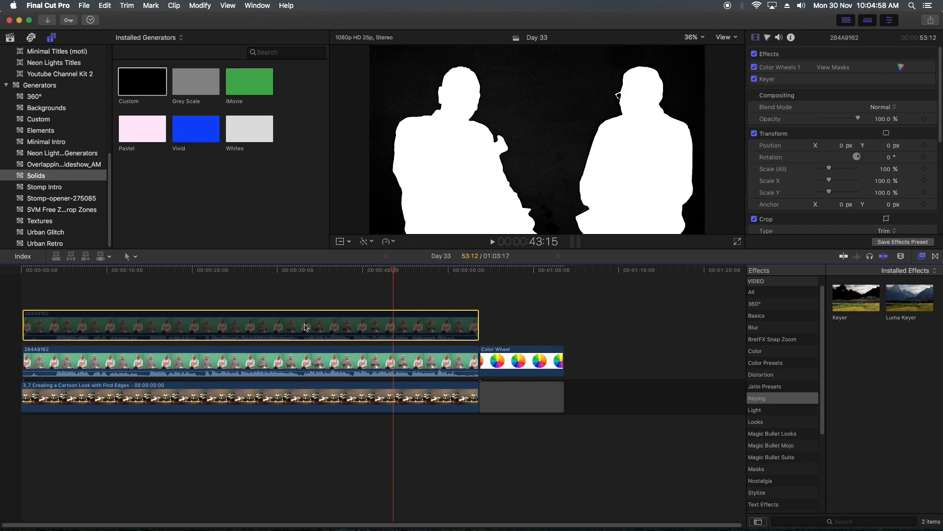
- Turn off Color Wheels 1 and the Keyer on the lower 284A9162 clip
click(289, 352)
click(781, 67)
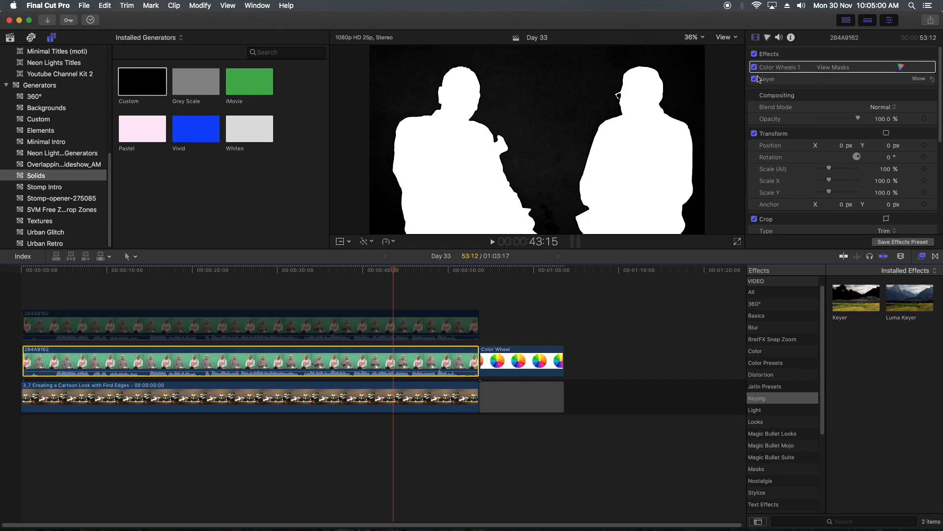
click(754, 68)
click(754, 78)
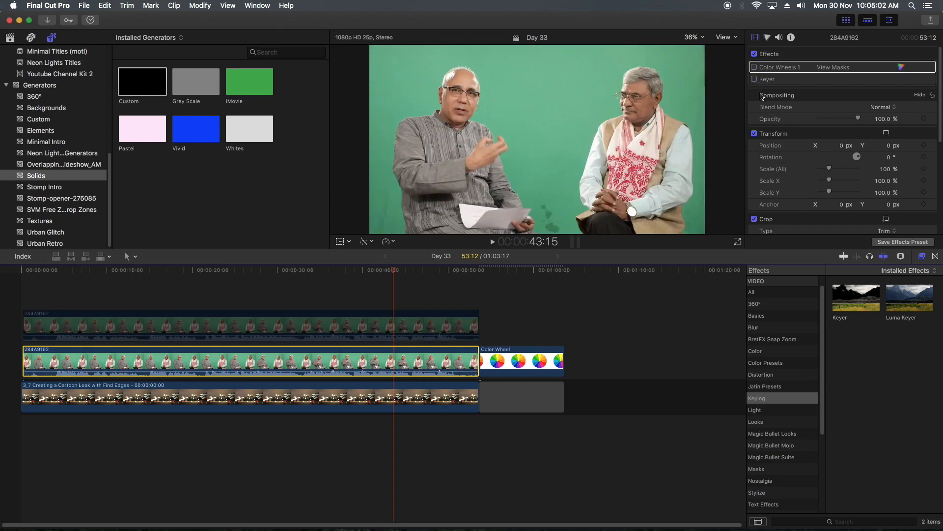
- Enable the upper 284A9162 copy and set its blend mode to Stencil Luma
click(321, 323)
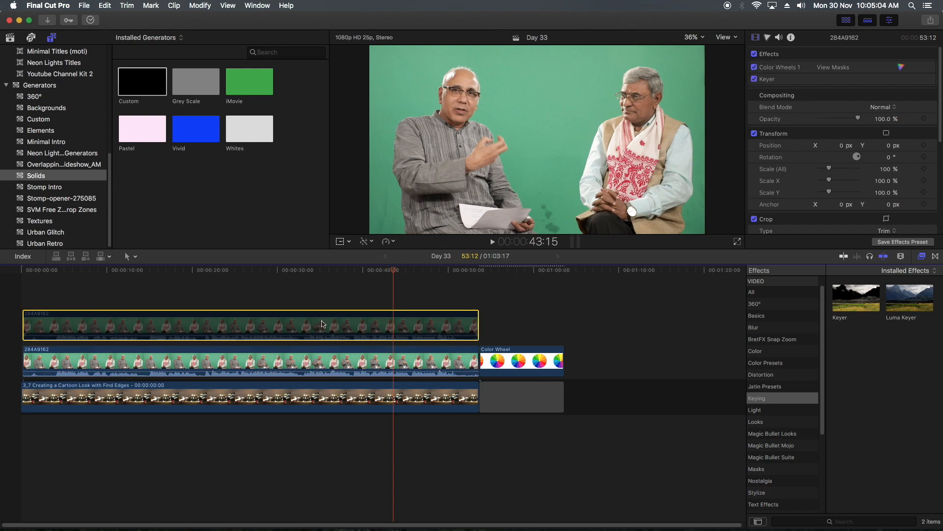
key(v)
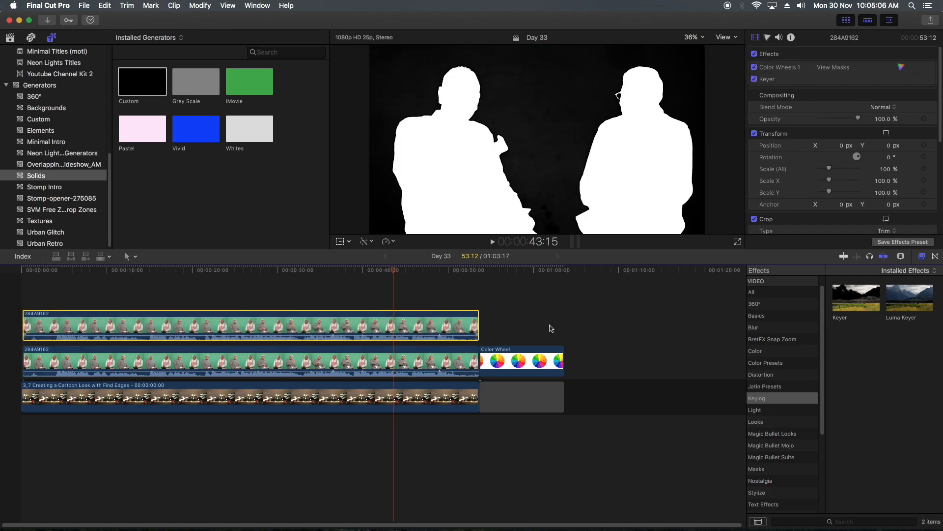
click(882, 107)
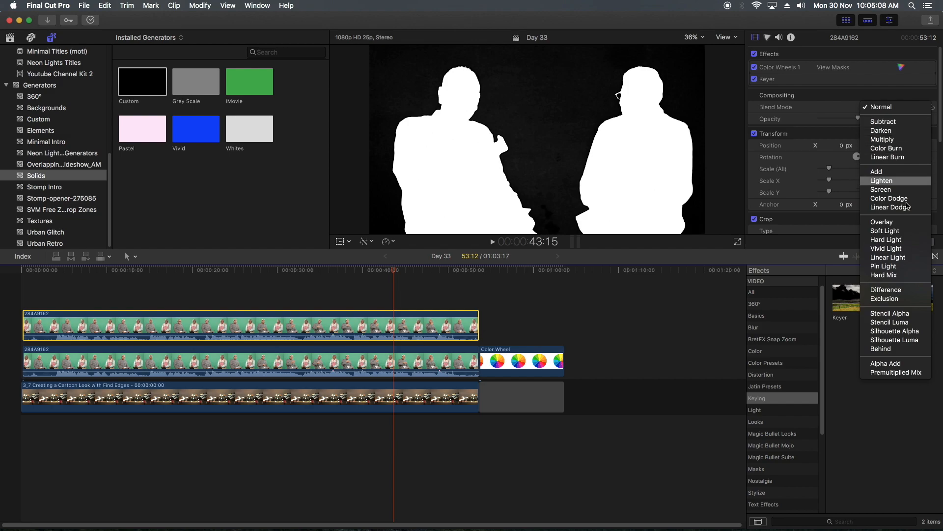
click(882, 322)
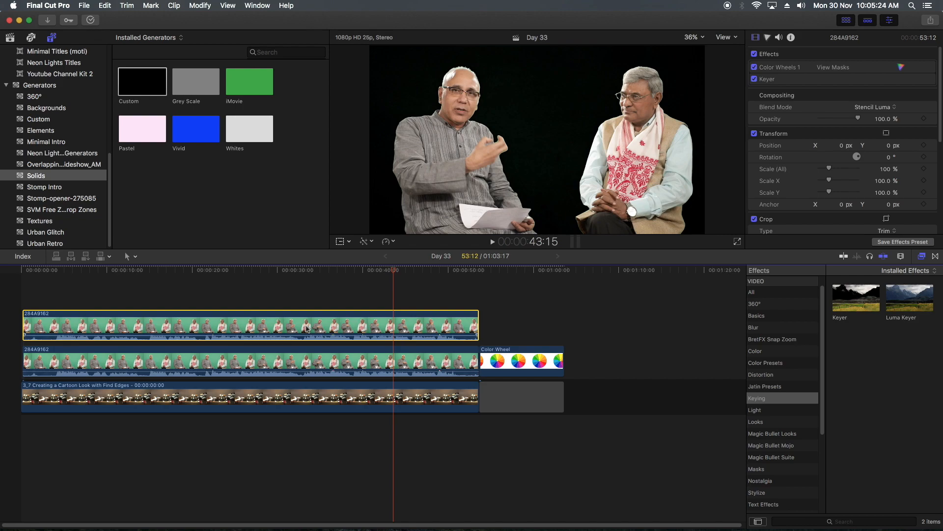
- Delete the upper 284A9162 copy and turn Color Wheels 1 and the Keyer back on for the remaining clip
key(Delete)
click(304, 364)
click(754, 67)
click(755, 79)
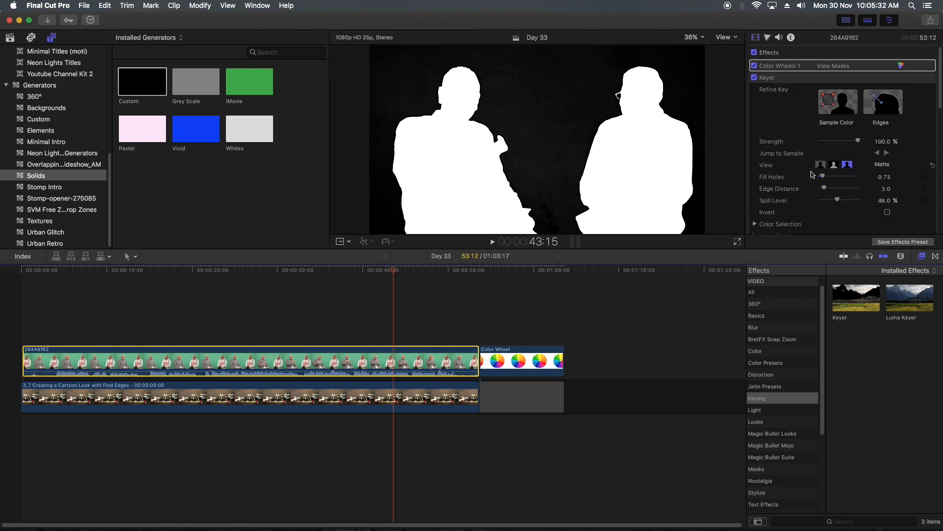
- Compare the Keyer's Composite and Matte views, try an Edge Distance of 25.0 in Matte view and undo it
click(826, 167)
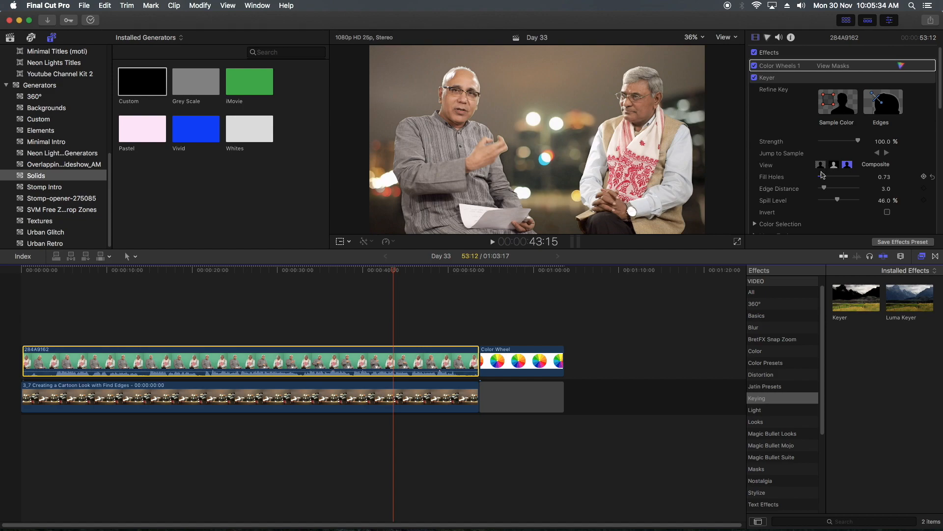
click(834, 166)
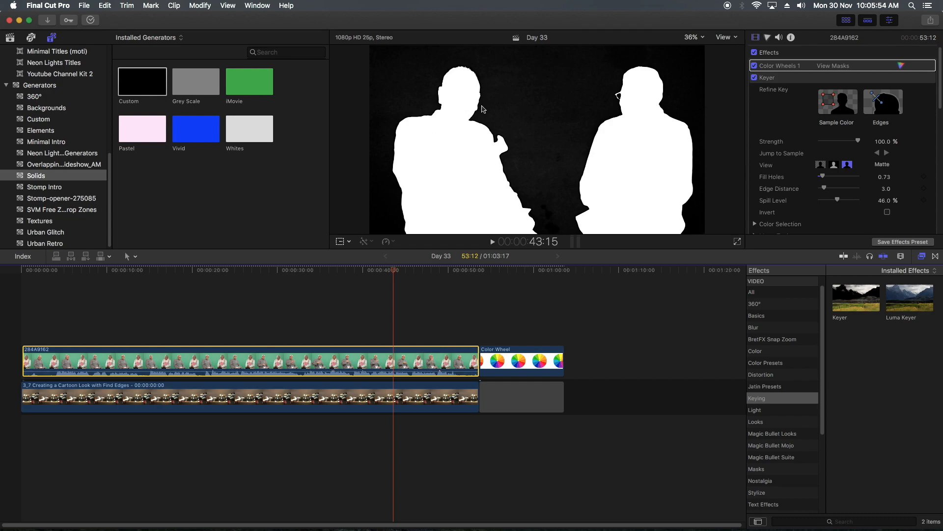
drag(824, 188, 864, 192)
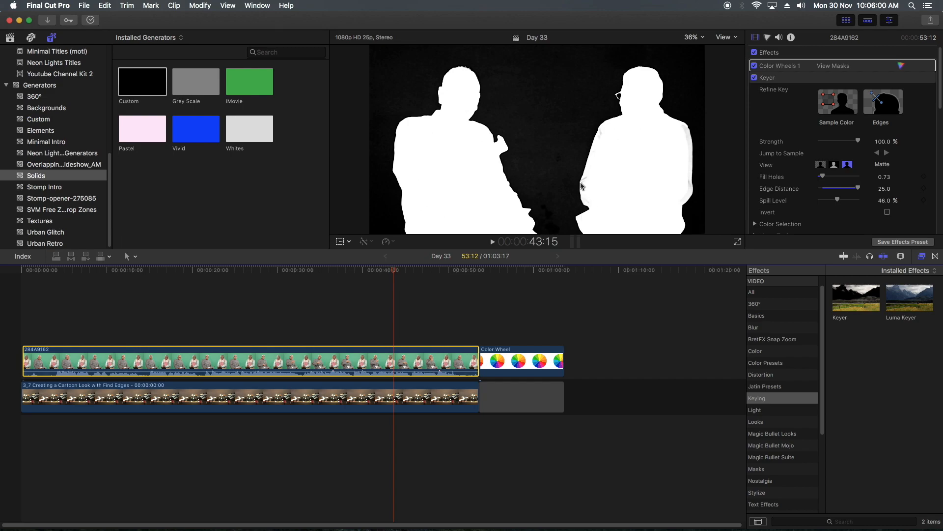
key(super+z)
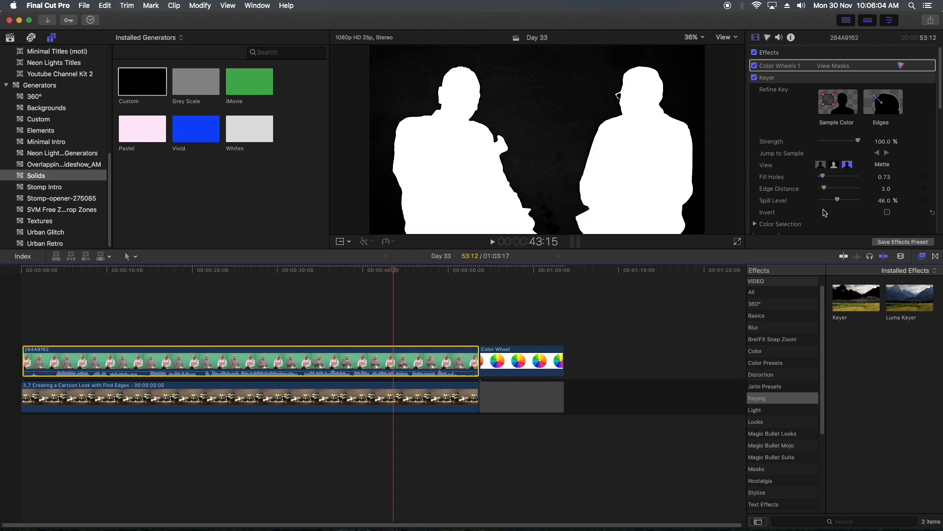
- Try the Keyer's Edge Distance at 25.0, check it in Composite and Matte views, and lower it to 0
drag(825, 189, 896, 191)
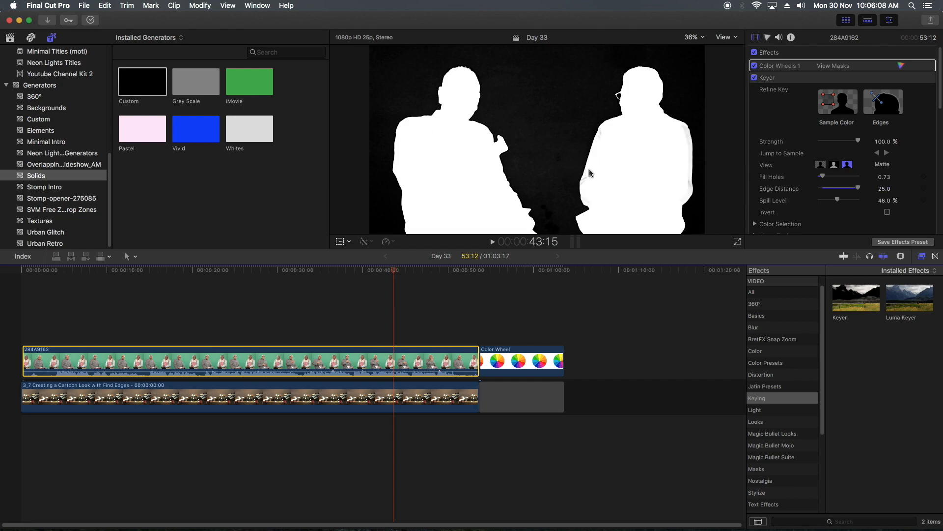
click(824, 166)
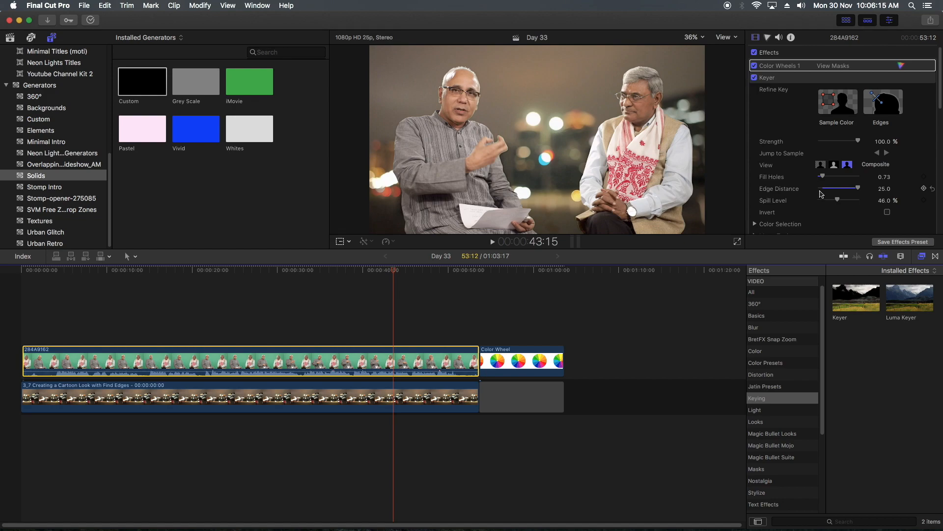
click(834, 165)
drag(858, 188, 803, 188)
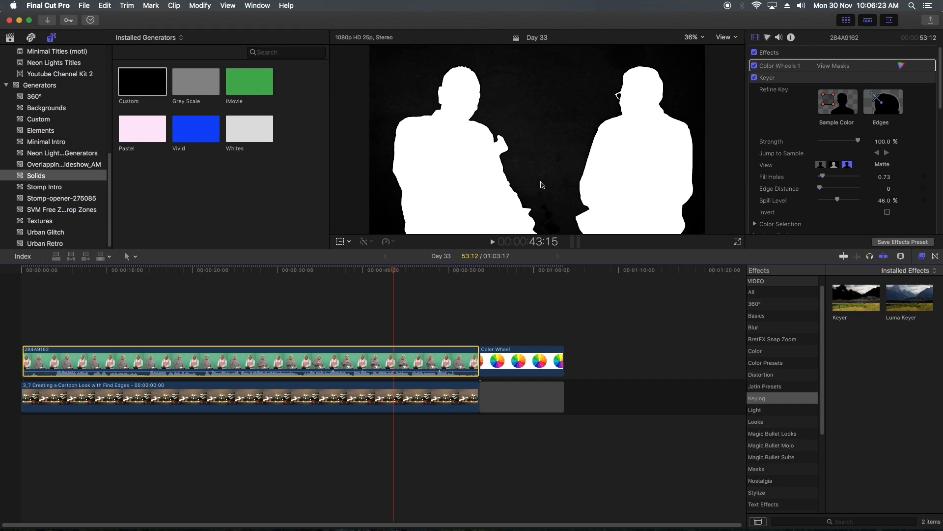
- Undo the trial Edge Distance and view changes on the Keyer
key(super+z)
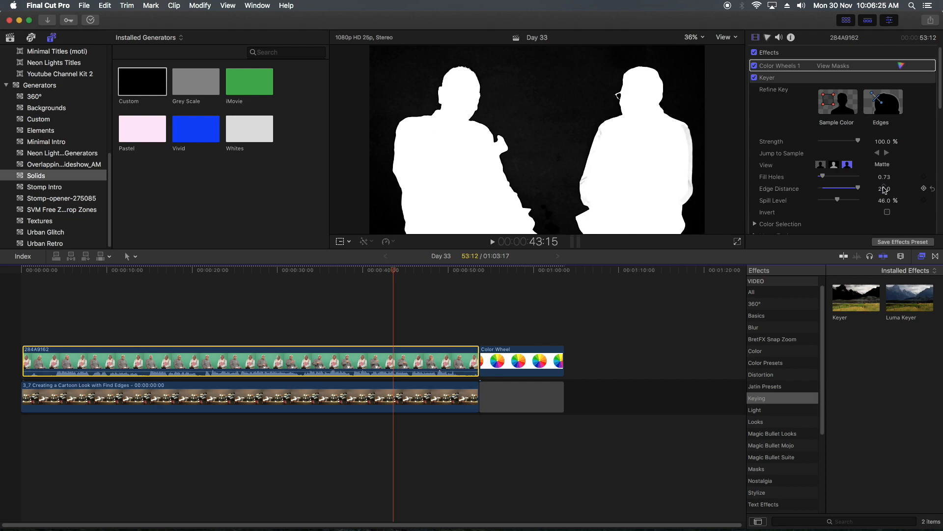
key(super+z)
key(super+z)
key(super+z)
- Compare the Keyer's Composite and Matte views of the two men
click(822, 166)
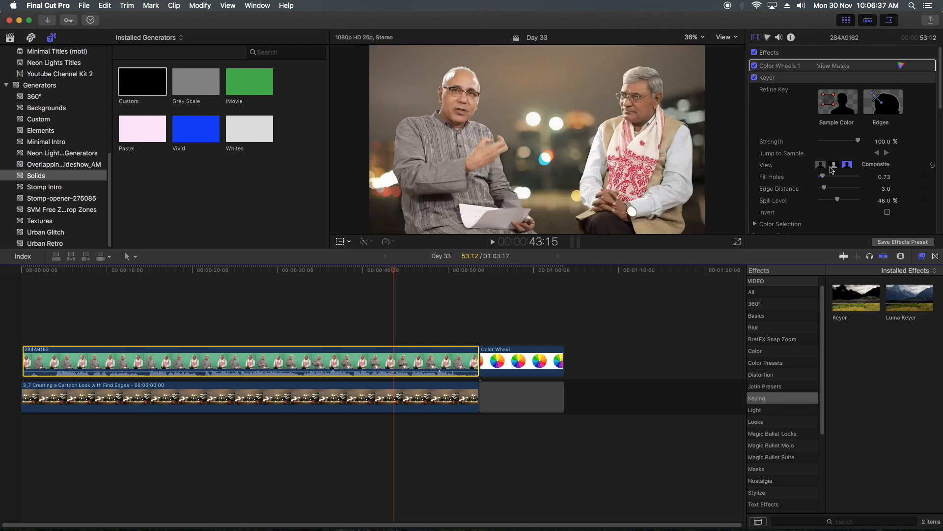
click(833, 165)
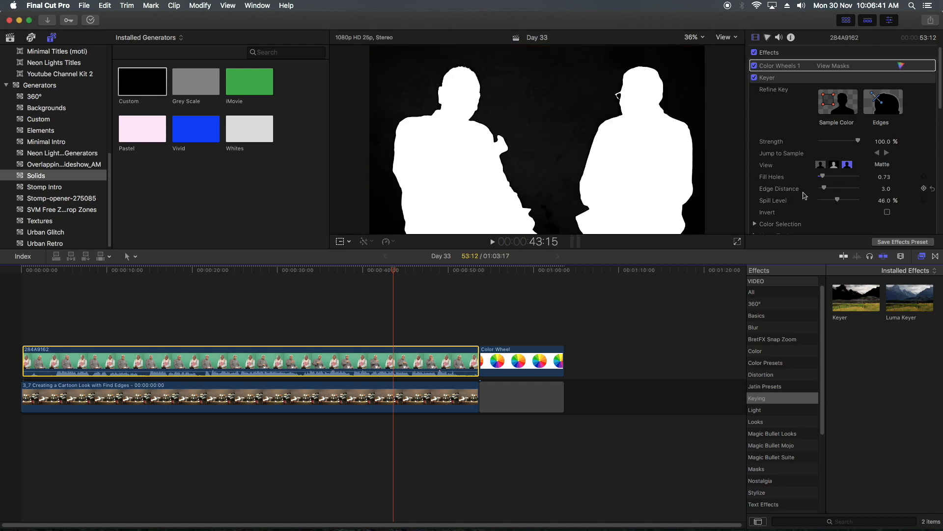
scroll(816, 195, down, 1)
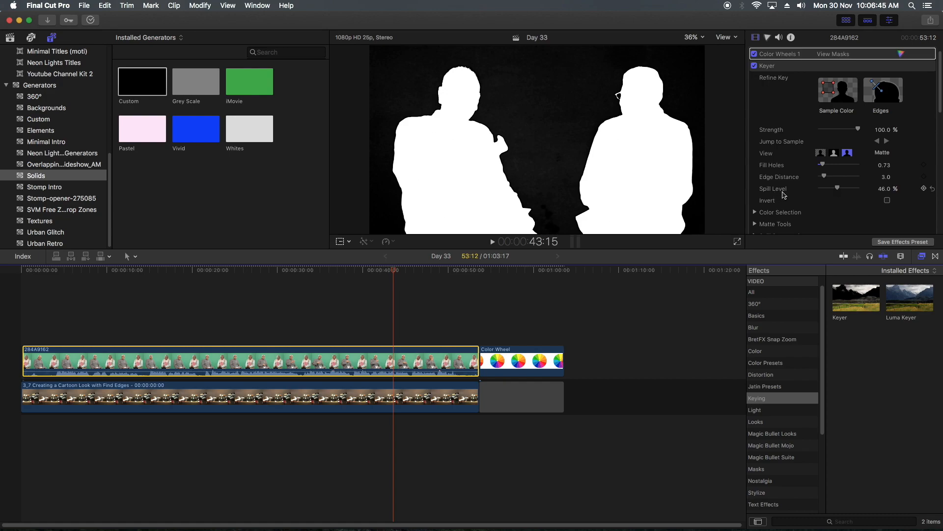
- In the Keyer's Composite view, try lower and higher Spill Level amounts and end at 100.0%
click(820, 153)
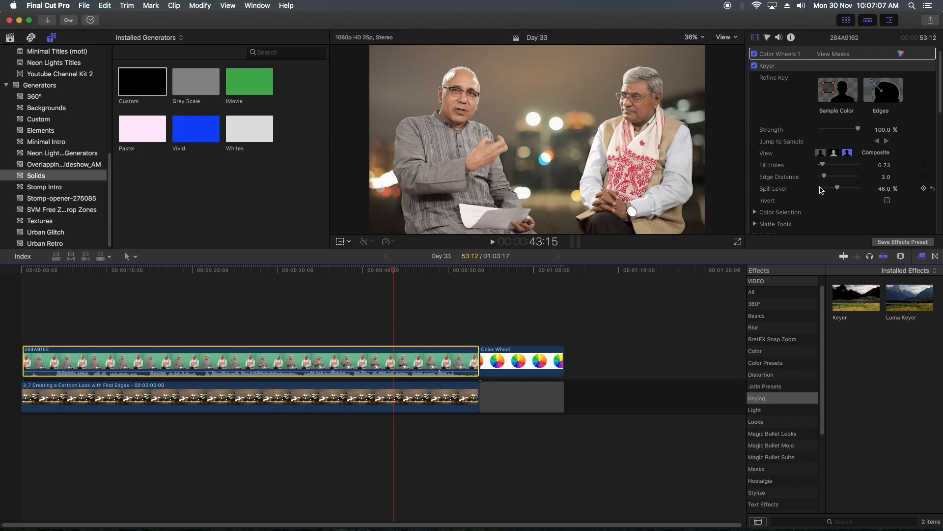
drag(837, 190, 849, 190)
drag(853, 190, 818, 191)
drag(820, 189, 844, 188)
drag(844, 190, 863, 191)
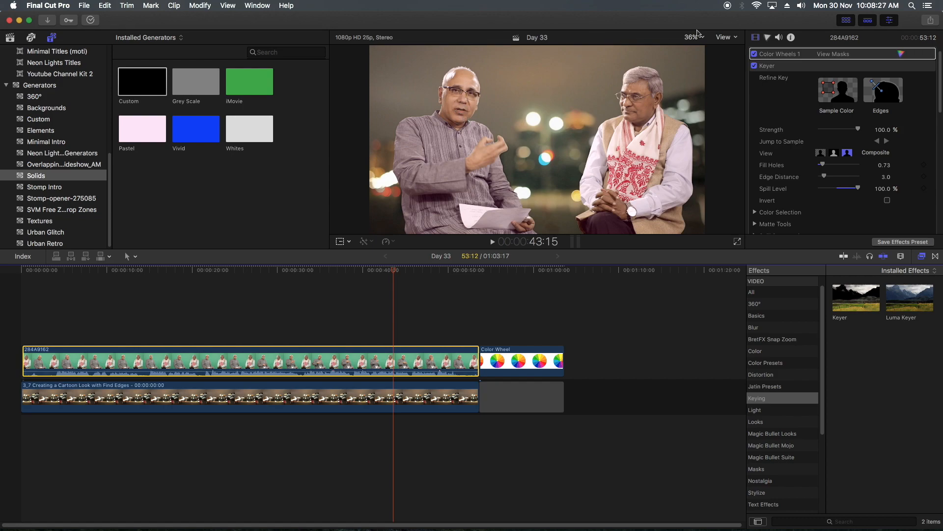
- Try shifting the Master wheel of Color Wheels 1 towards green and back towards magenta on the green-screen clip
click(768, 38)
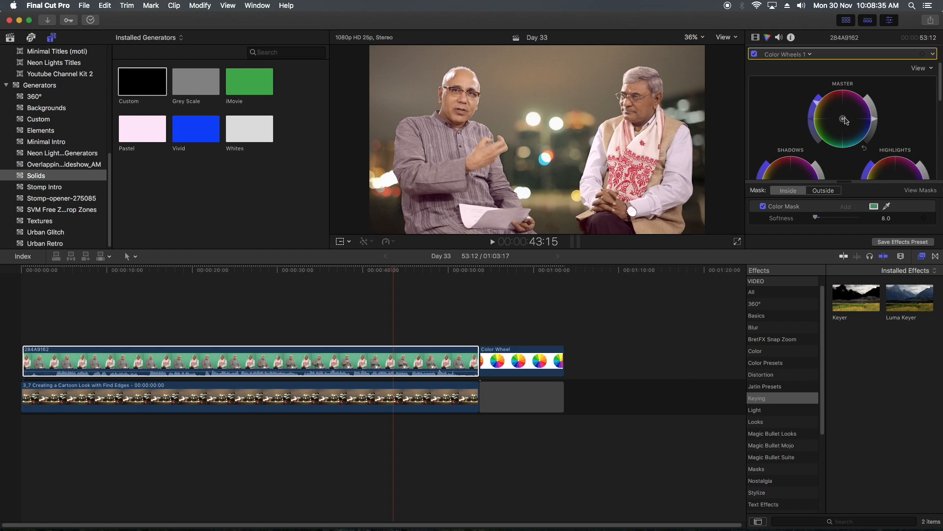
drag(845, 121, 797, 165)
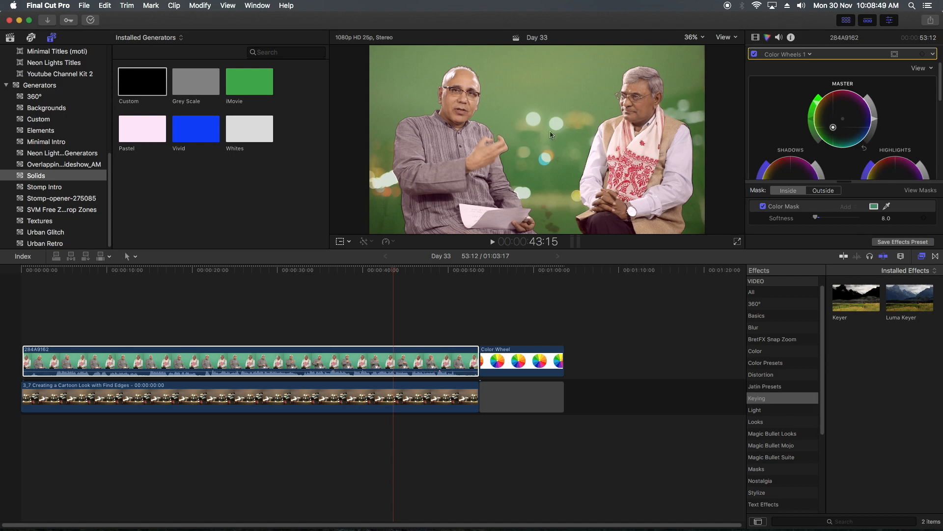
drag(840, 126, 860, 113)
drag(871, 99, 892, 82)
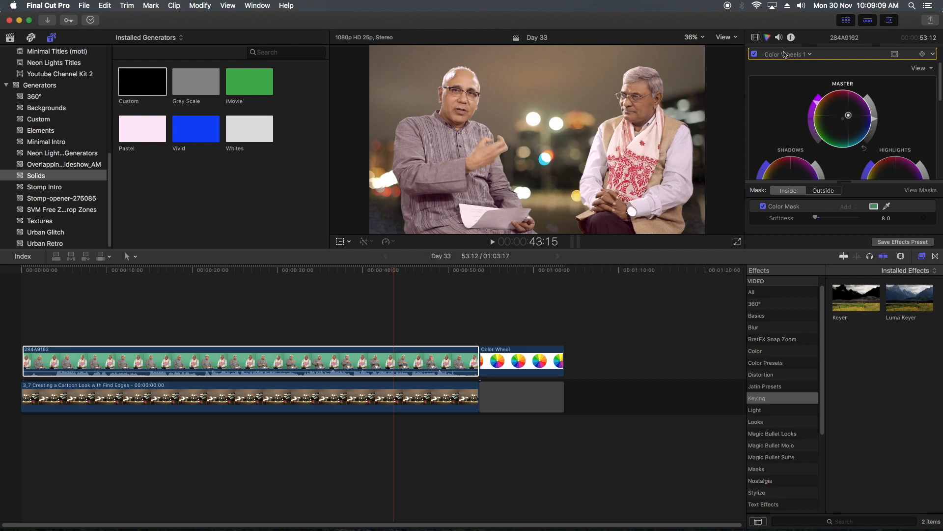
- Set the Keyer's Edge Distance to 2.0 and its Strength to 102.47%
click(755, 37)
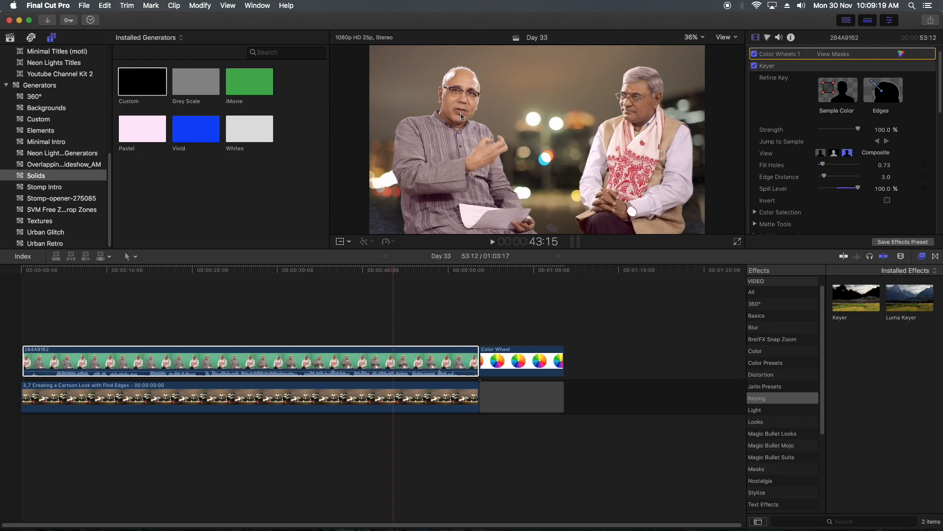
drag(858, 188, 821, 175)
drag(884, 130, 885, 128)
- Try an Edges sample for the Keyer beside the gesturing man's raised hand and view the result without its overlay
click(878, 89)
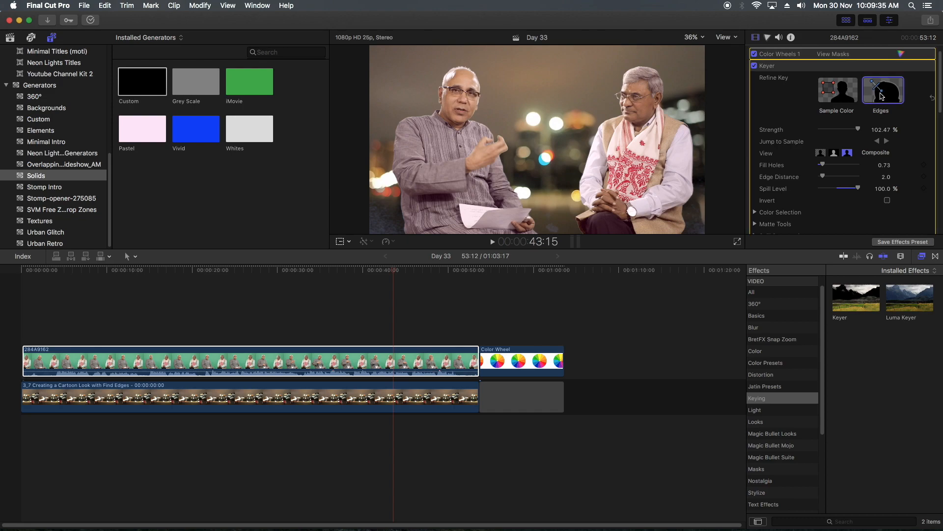
click(877, 91)
click(879, 91)
click(508, 146)
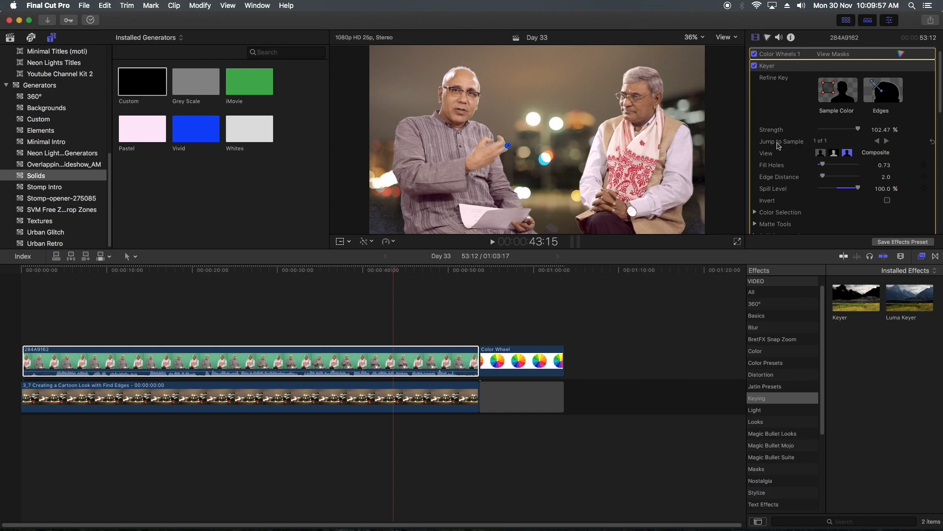
click(781, 104)
click(779, 56)
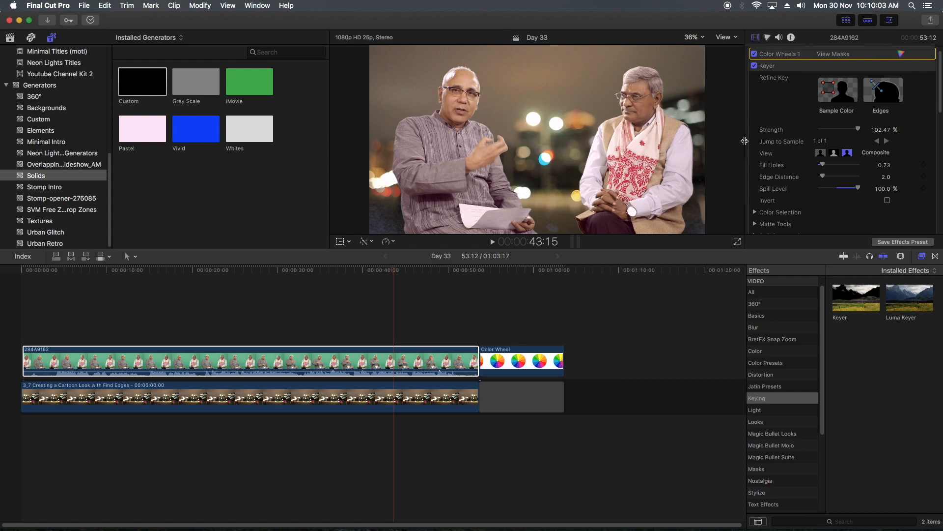
- Try a second Edges sample across the gesturing man's jaw and adjust its end points
click(882, 92)
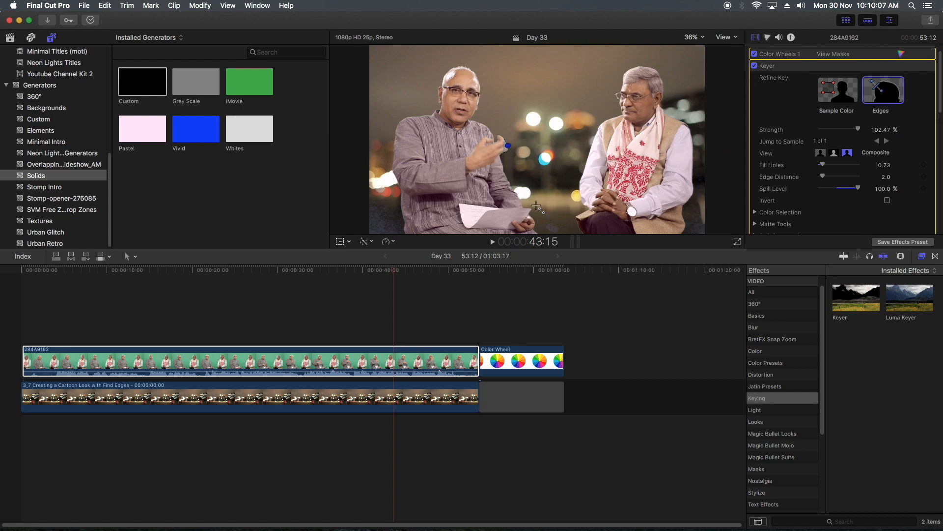
click(474, 115)
mouse_move(468, 113)
mouse_down()
mouse_move(457, 110)
mouse_move(469, 114)
mouse_up()
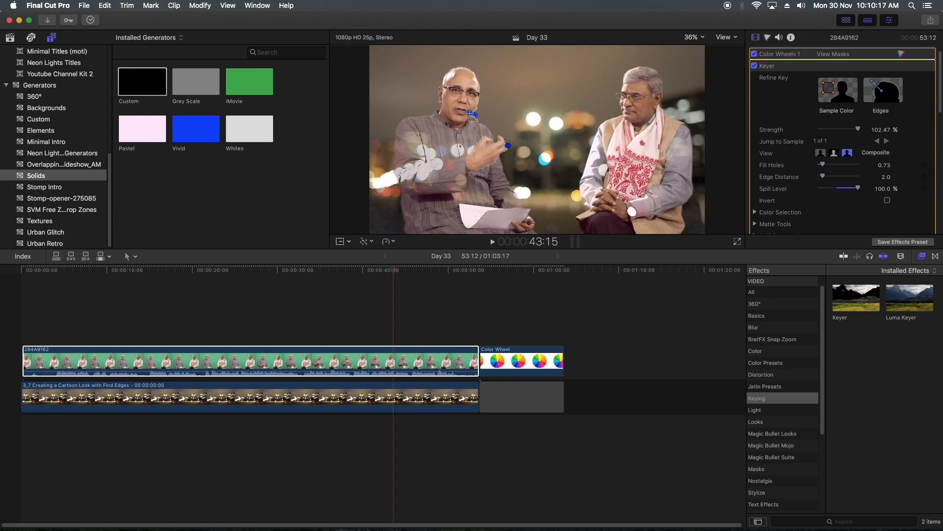
drag(472, 114, 475, 115)
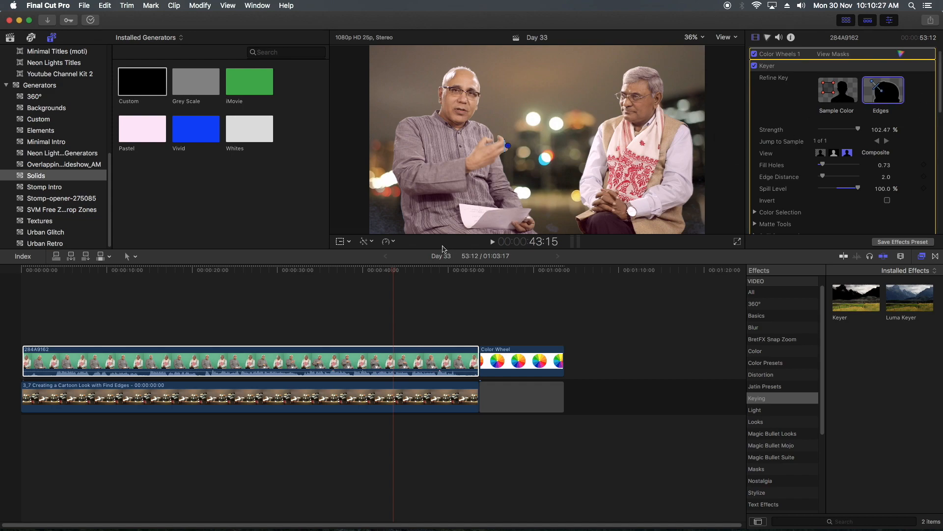
- Try an Edges sample across the lower back edge of the gesturing man's grey kurta and reposition its points
drag(402, 224, 413, 212)
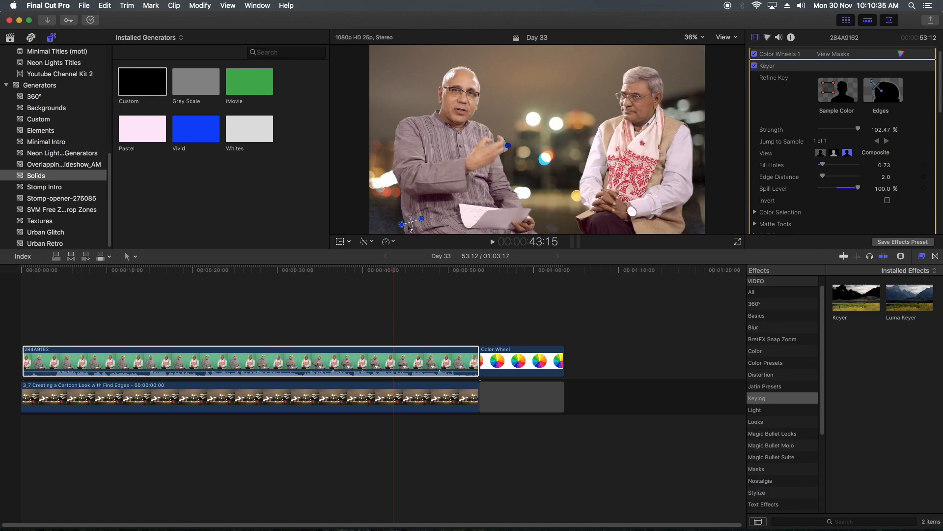
drag(399, 226, 389, 225)
drag(390, 221, 399, 221)
drag(413, 222, 409, 220)
click(878, 90)
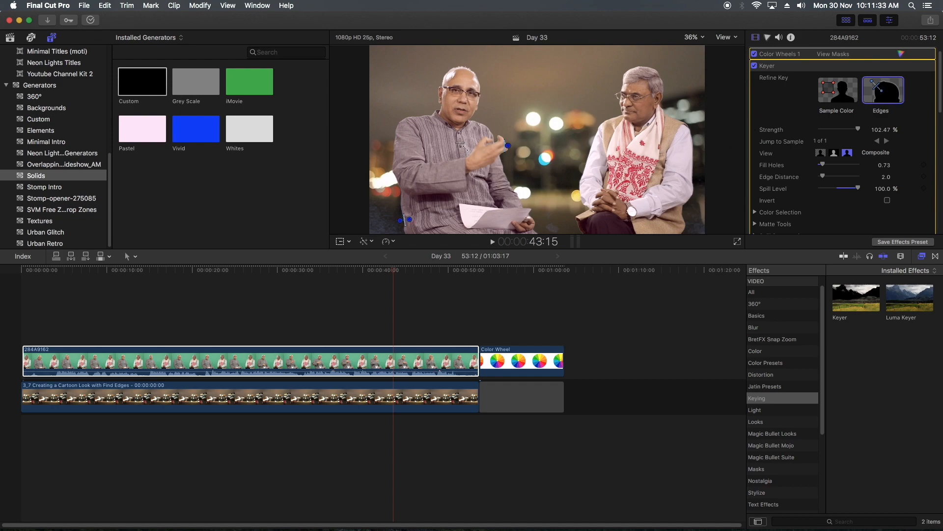
click(394, 138)
- Check the Color Wheels 1 correction and lower the Keyer's Spill Level to 39.33%
click(901, 54)
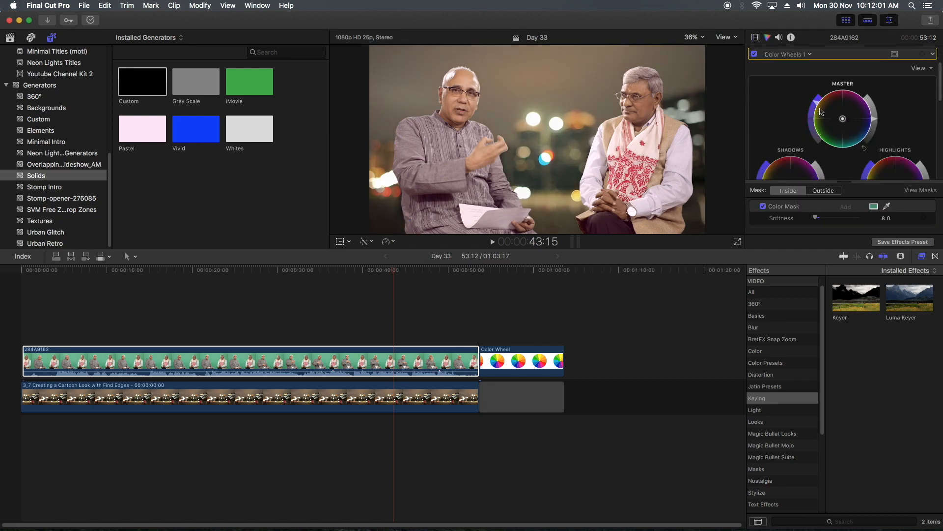
click(755, 38)
drag(858, 188, 834, 188)
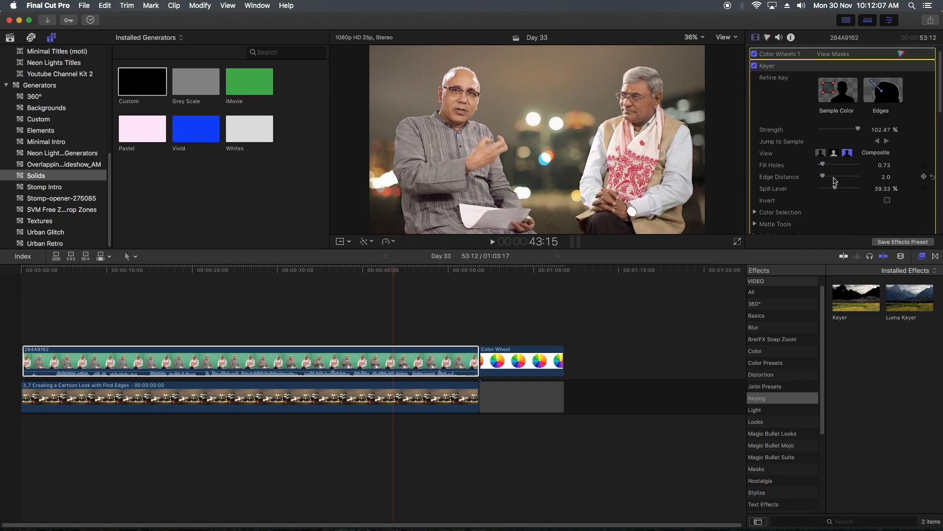
- Try inverting the key and inspect the inverted result in Matte view
scroll(818, 168, down, 1)
click(888, 188)
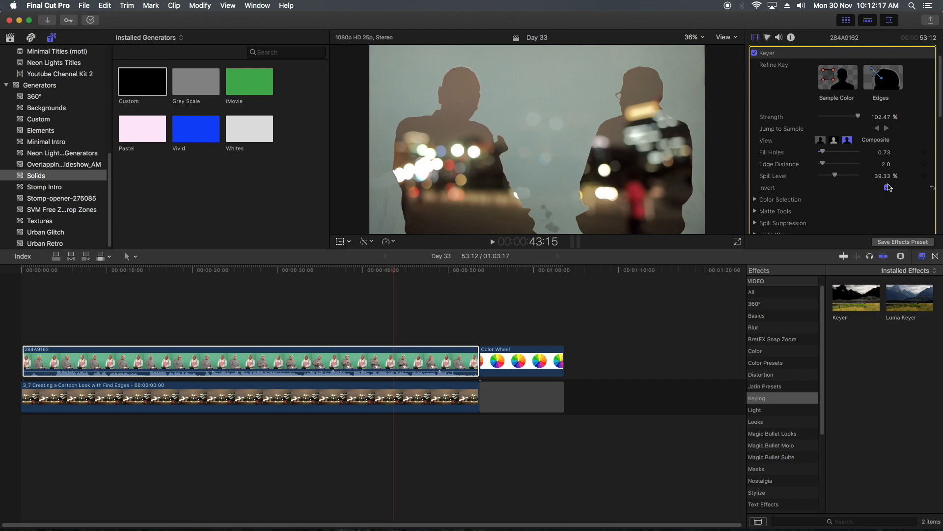
click(835, 140)
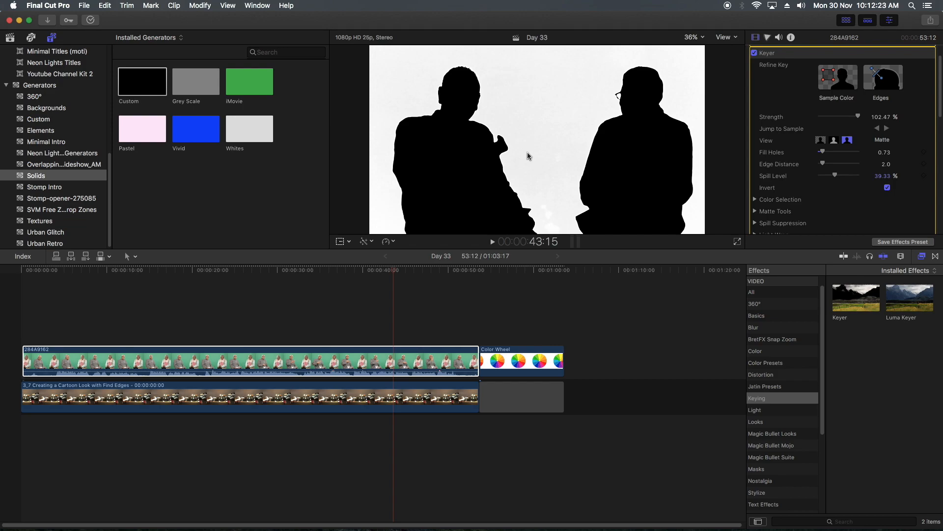
key(Tab)
- Try a slightly lower Highlights brightness in Color Wheels 1 while the inverted matte is displayed
click(768, 39)
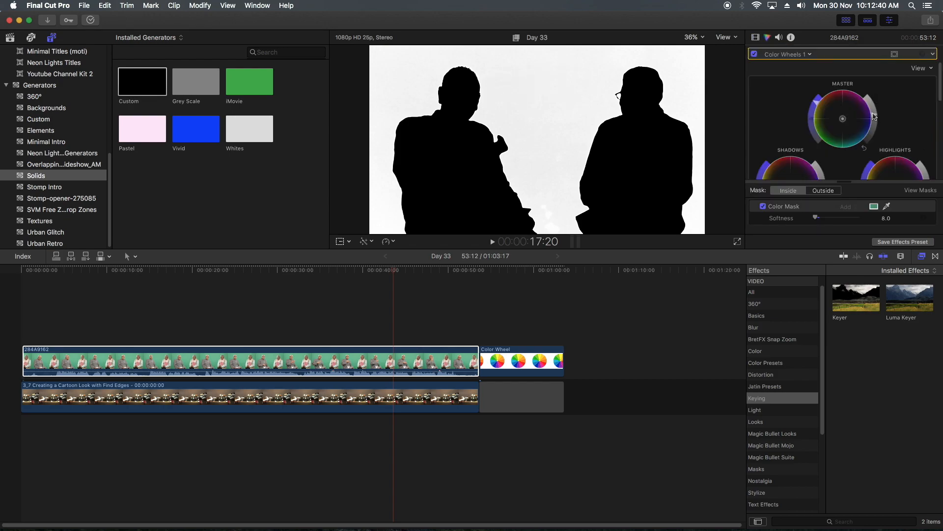
scroll(917, 135, down, 3)
mouse_move(927, 131)
mouse_down()
mouse_move(919, 173)
mouse_move(927, 139)
mouse_up()
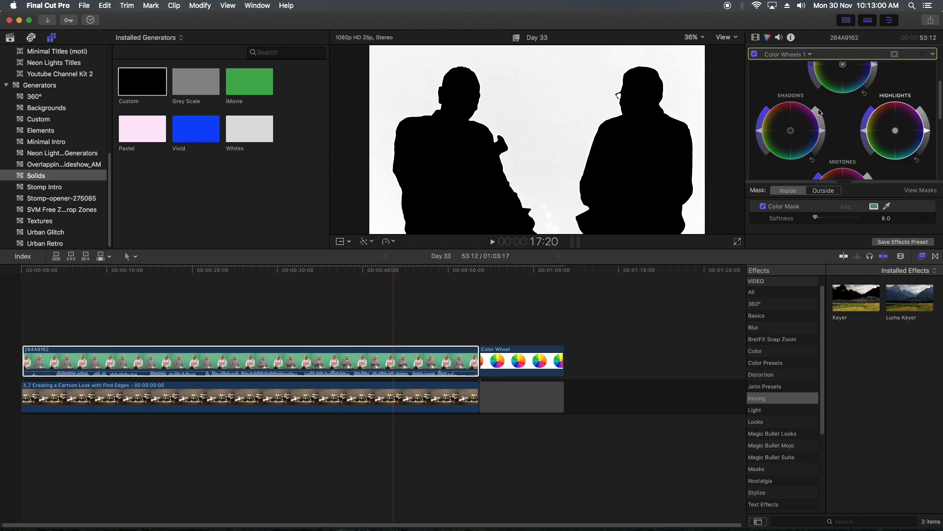
- Turn off Invert on the Keyer and return its view to Composite
click(760, 39)
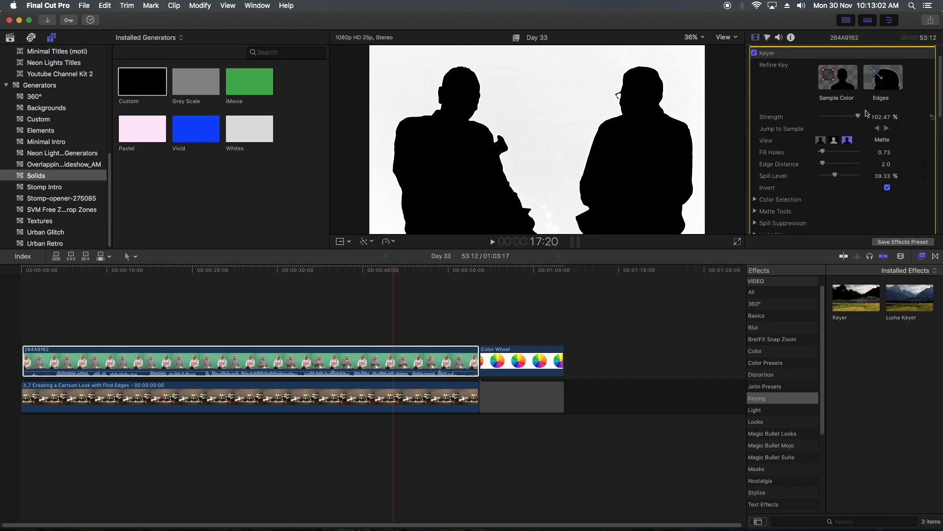
click(887, 188)
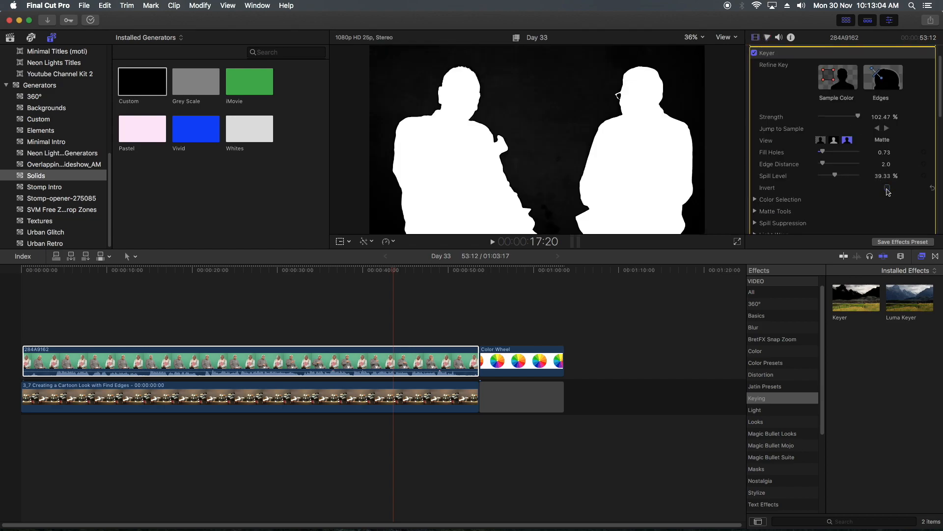
click(821, 141)
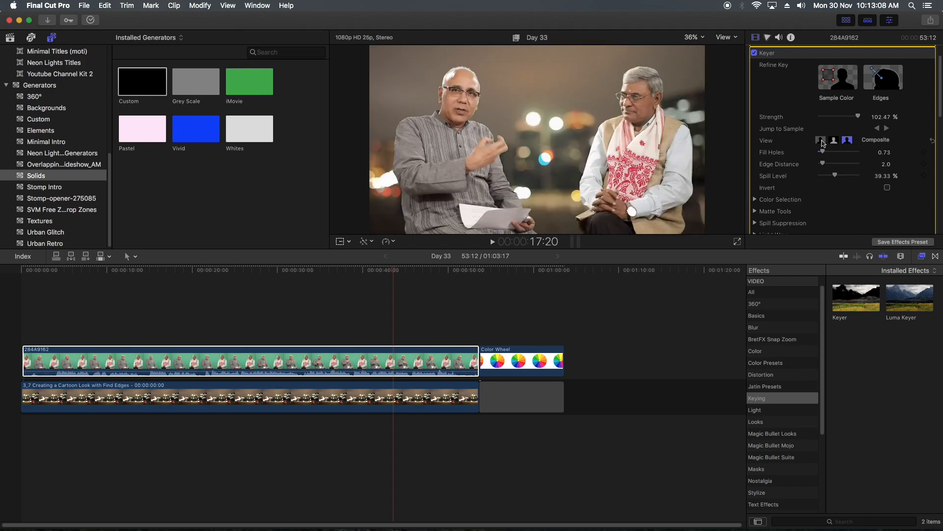
- Expand the Keyer's Color Selection settings and examine the Scrub Boxes graph and Chroma wheel
scroll(849, 165, down, 2)
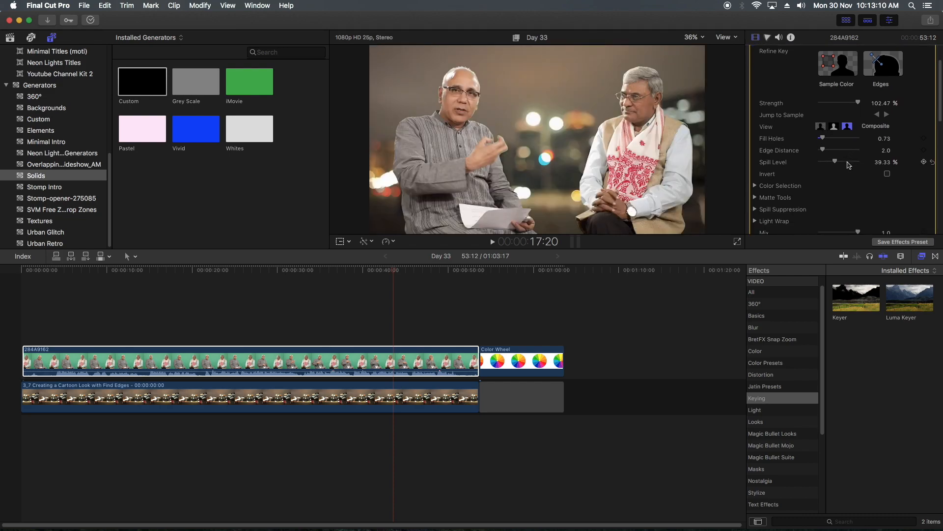
scroll(849, 165, down, 2)
click(756, 155)
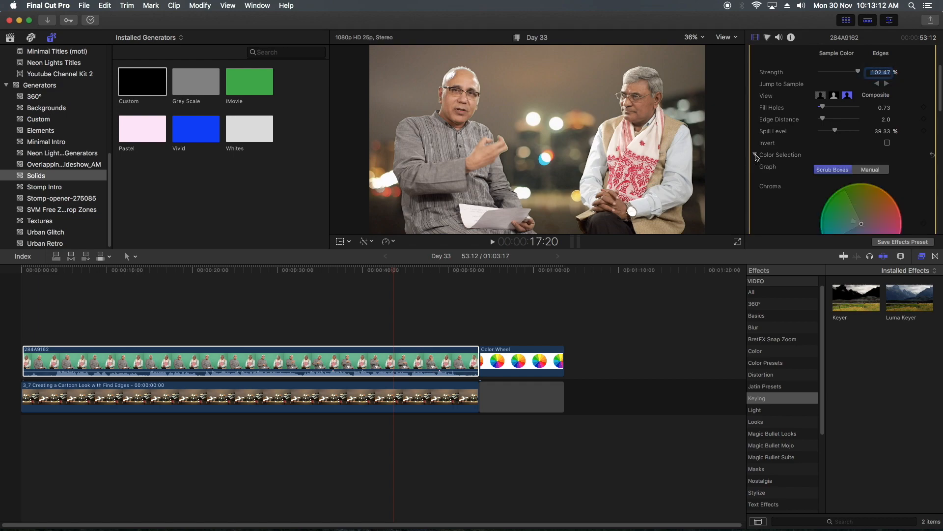
scroll(794, 168, down, 3)
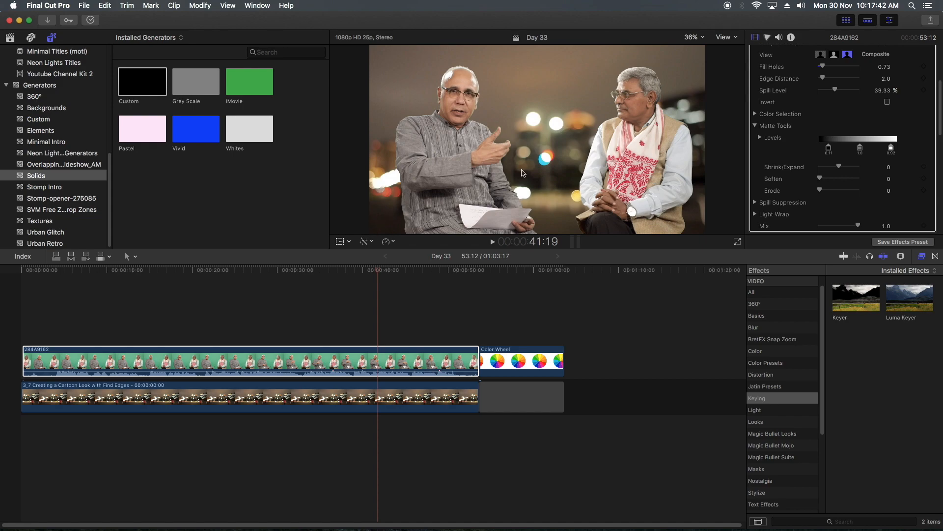
- Inspect the gesturing man's key edges at 100% zoom, playing from 34:06 and parking the playhead at 43:21
key(super+equal)
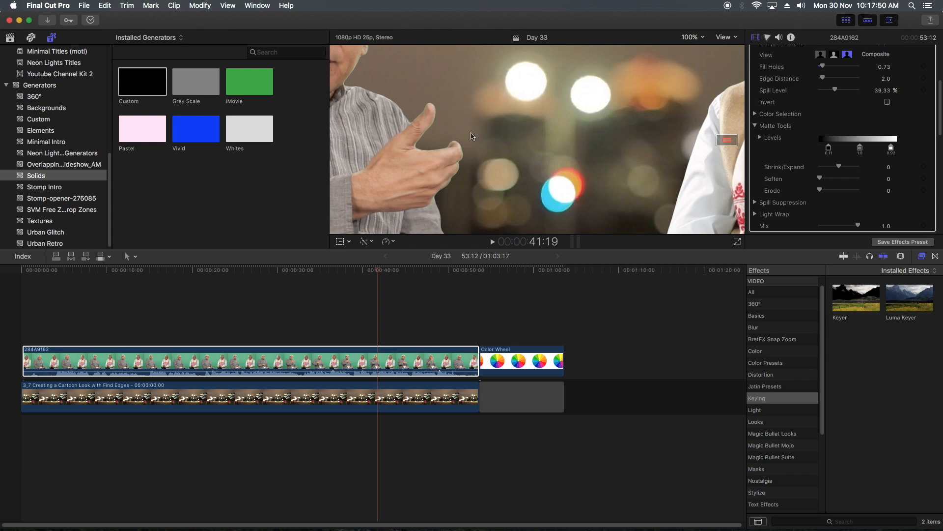
drag(728, 140, 725, 139)
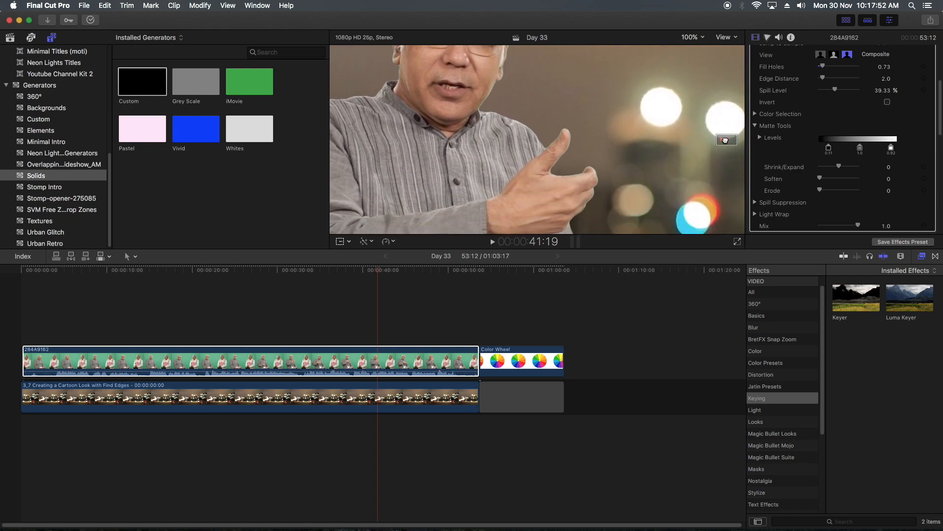
click(314, 271)
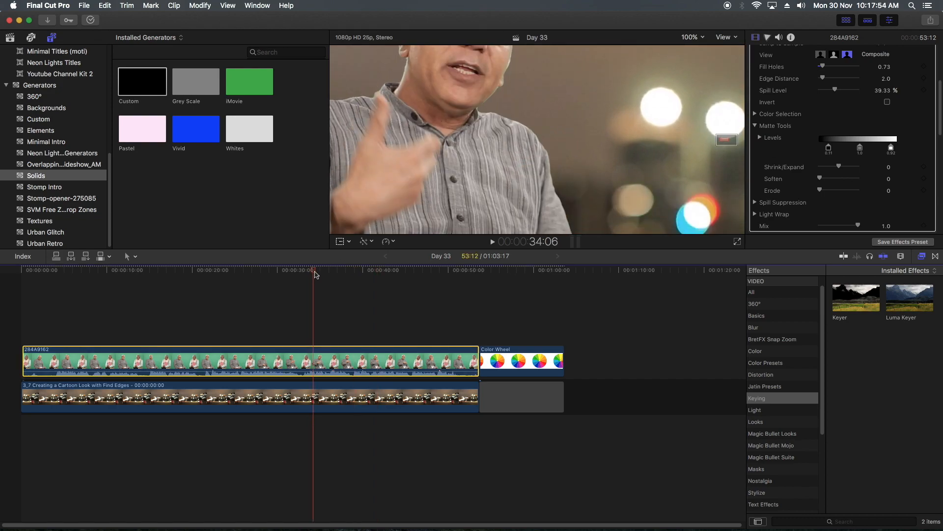
key(space)
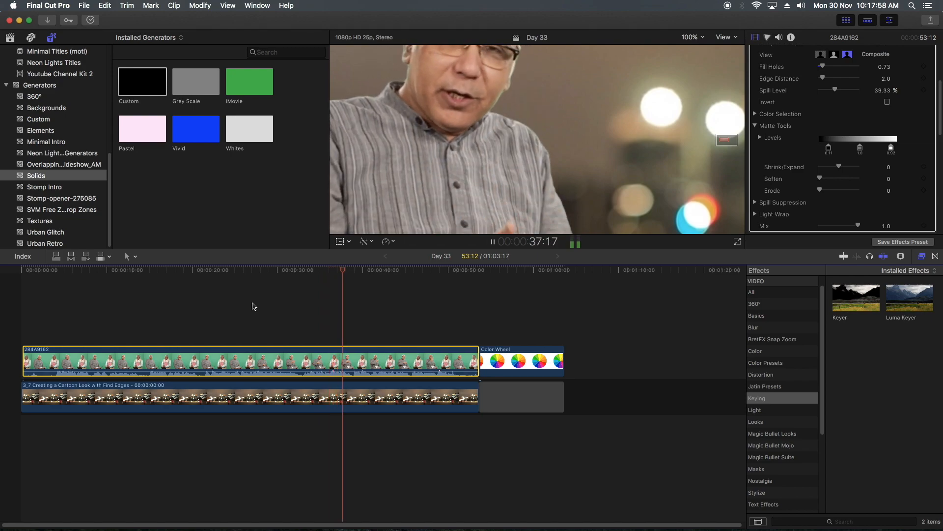
key(space)
drag(370, 278, 397, 272)
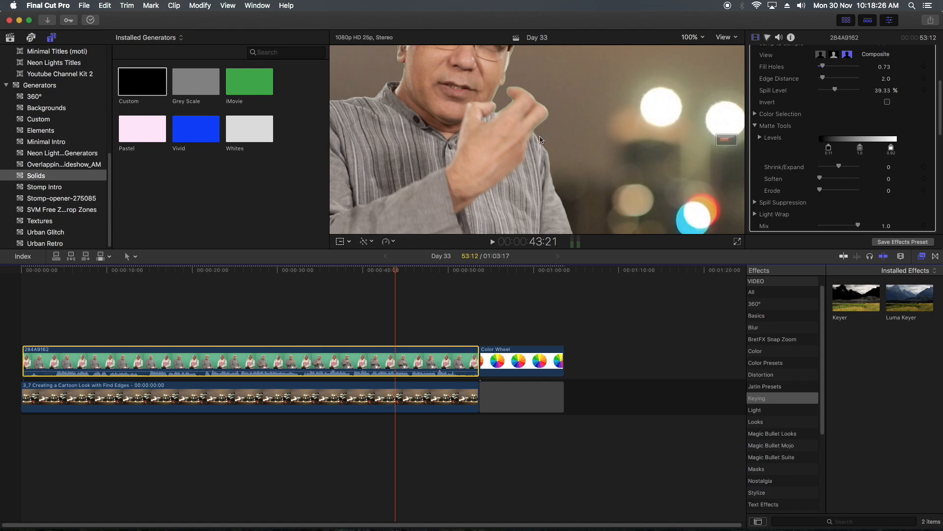
- Soften the matte edges with the Keyer's Matte Tools, trying 1.81 and ending at 0.67
scroll(803, 162, down, 2)
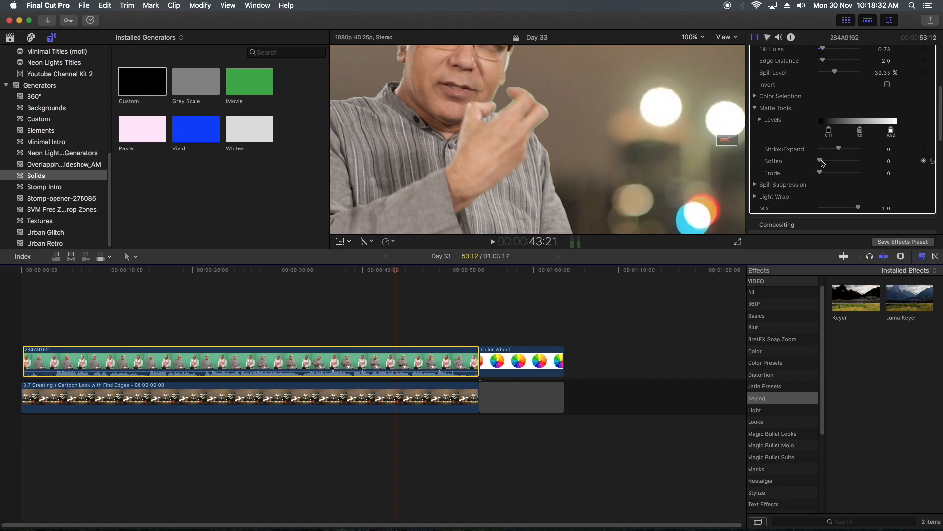
mouse_move(822, 163)
mouse_down()
mouse_move(854, 167)
mouse_move(819, 167)
mouse_move(829, 168)
mouse_up()
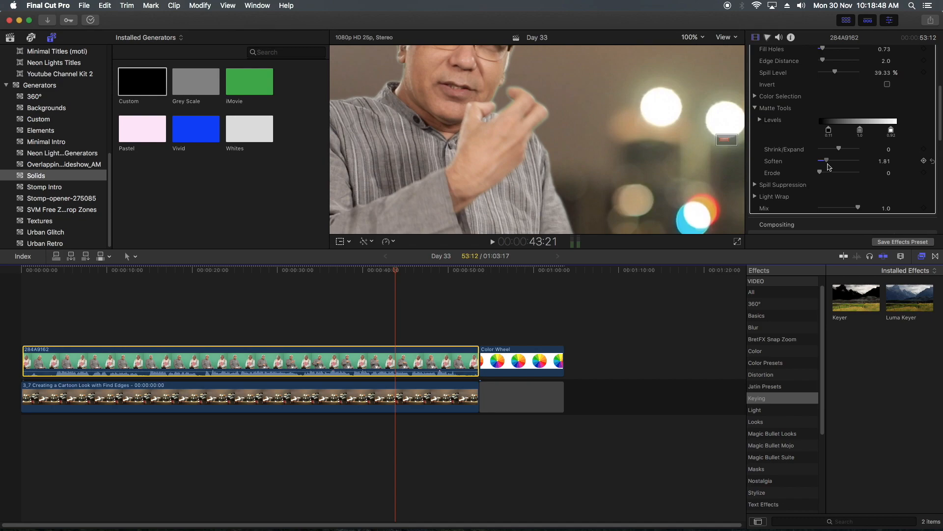
mouse_move(830, 167)
mouse_down()
mouse_move(838, 150)
mouse_move(824, 153)
mouse_move(849, 153)
mouse_move(825, 163)
mouse_up()
- Set the matte's Shrink/Expand to -5.0 and raise its Erode to 3.29
mouse_move(840, 150)
mouse_down()
mouse_move(825, 162)
mouse_move(833, 151)
mouse_move(820, 150)
mouse_move(830, 150)
mouse_up()
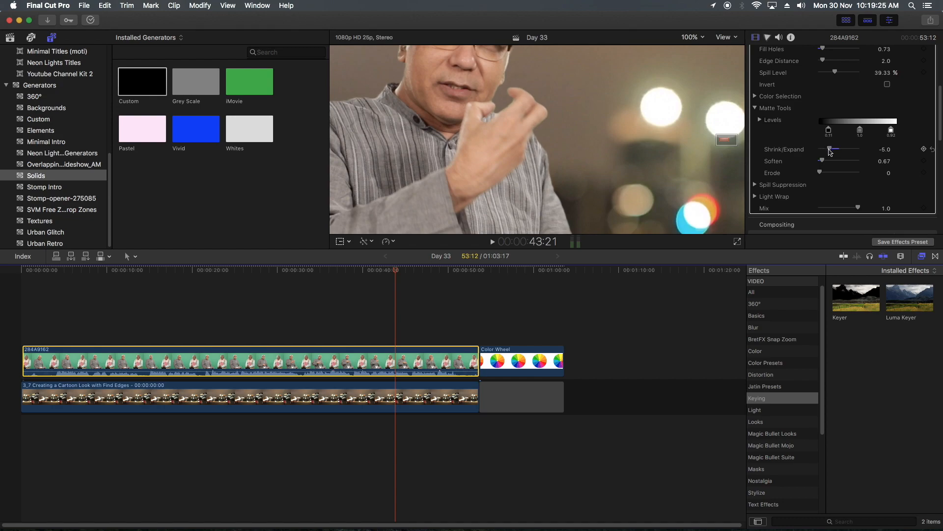
drag(820, 174, 845, 174)
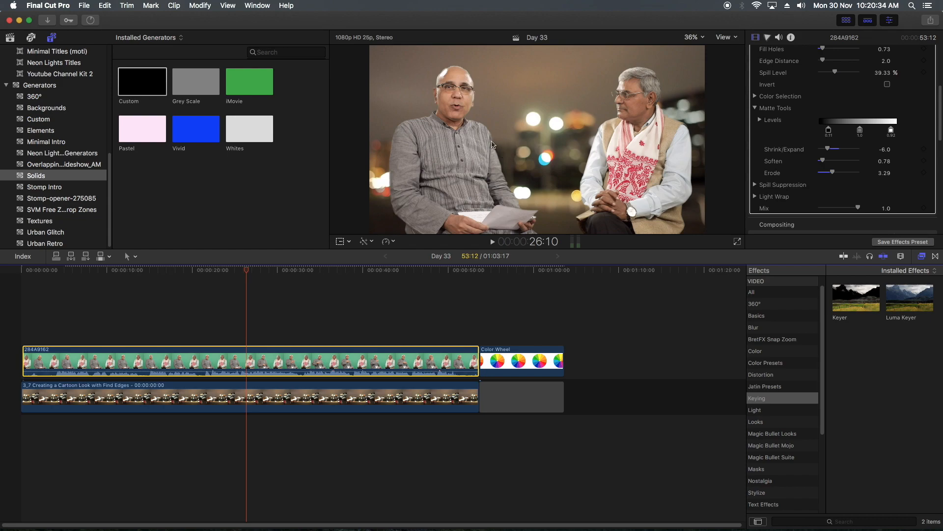
- Switch the Keyer to Matte view and raise Erode to 10.0
scroll(844, 89, up, 2)
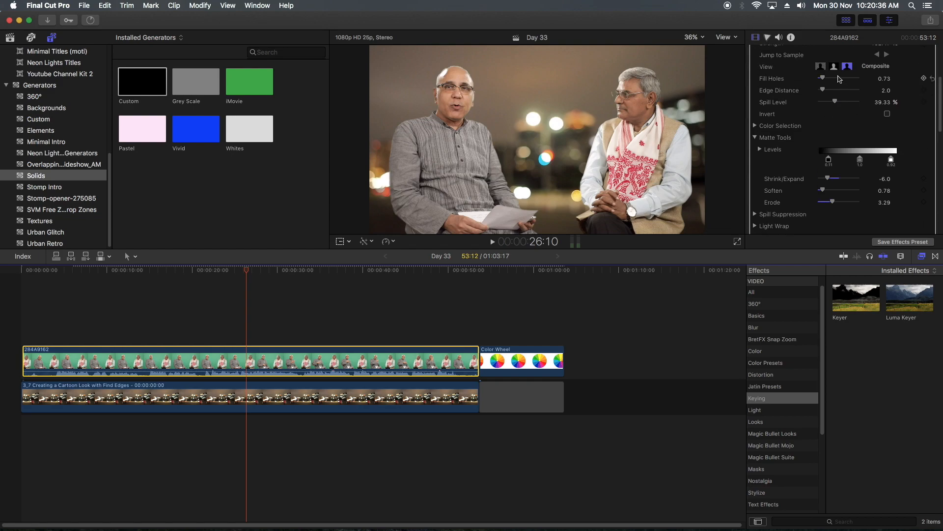
click(835, 67)
drag(833, 201, 870, 201)
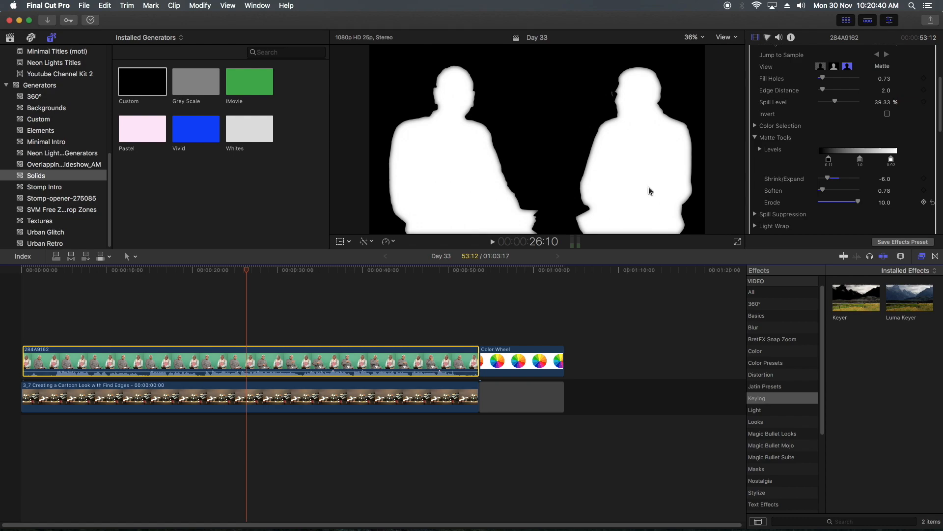
- Reduce the Erode amount in the Keyer's Matte Tools, trying 4.72 and ending at 2.47
drag(829, 178, 838, 203)
key(super+z)
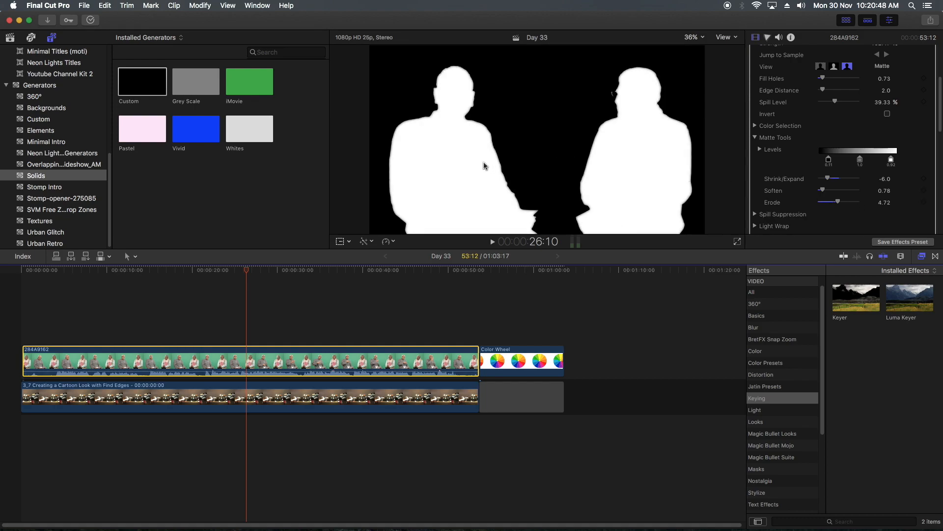
key(super+z)
drag(861, 205, 830, 203)
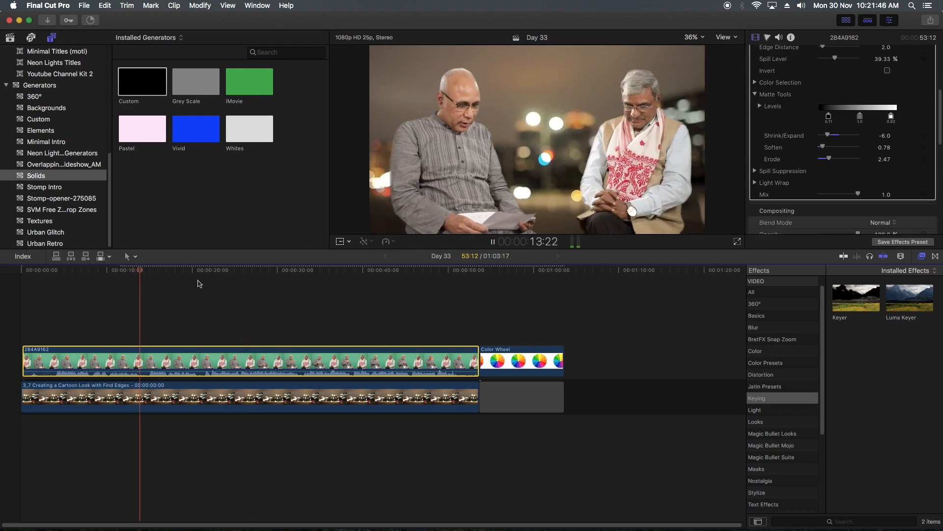
- Play the composite from about 8 seconds, park the playhead at 13:09, and review the Keyer settings
key(space)
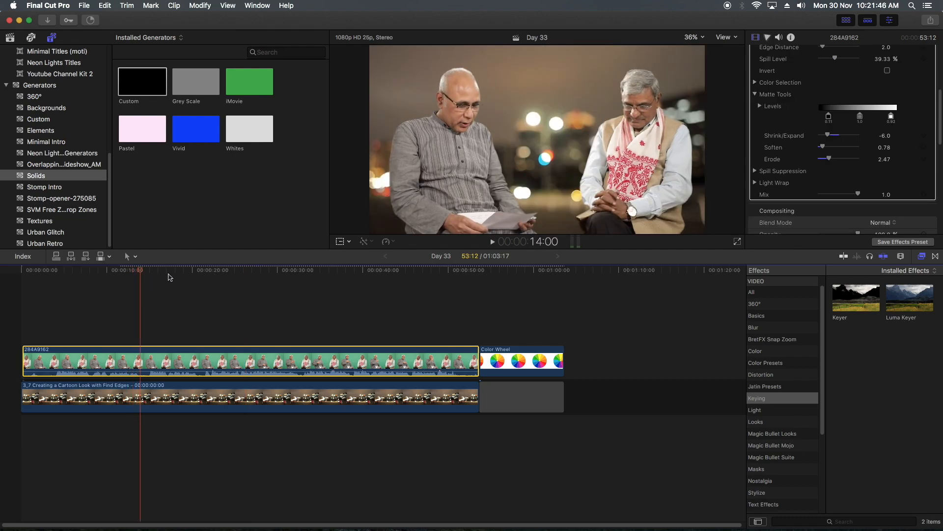
click(89, 271)
key(space)
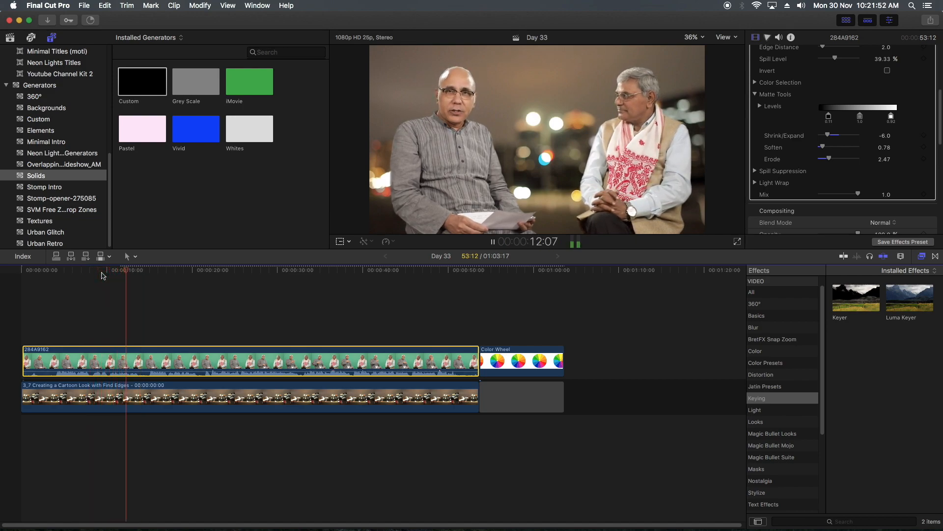
key(space)
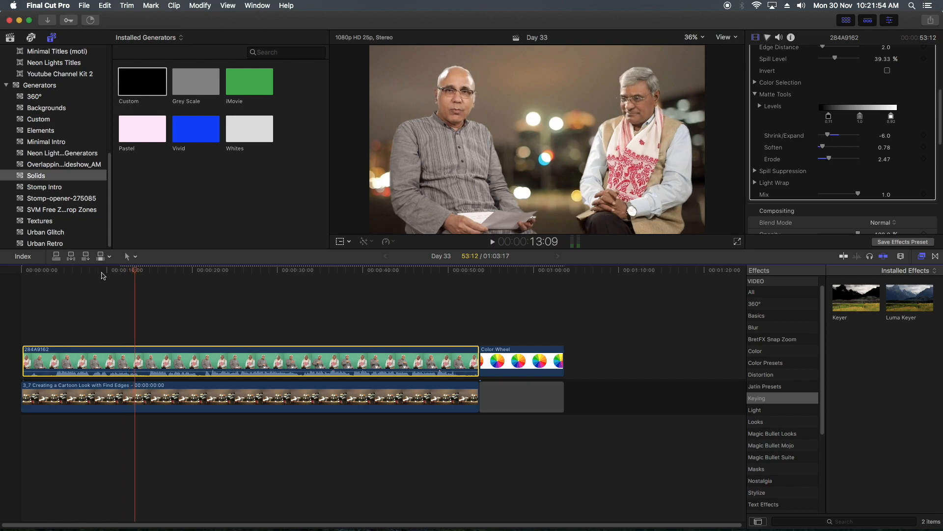
drag(135, 318, 156, 355)
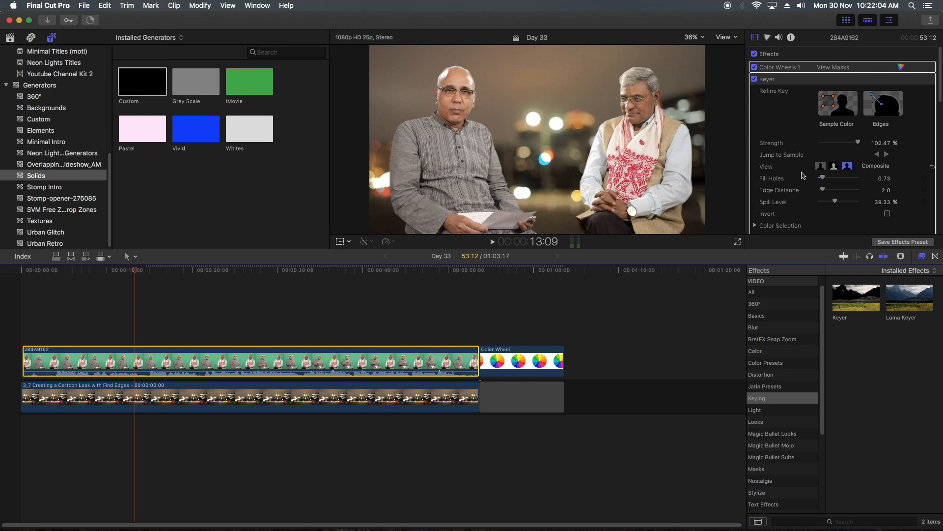
scroll(803, 166, down, 5)
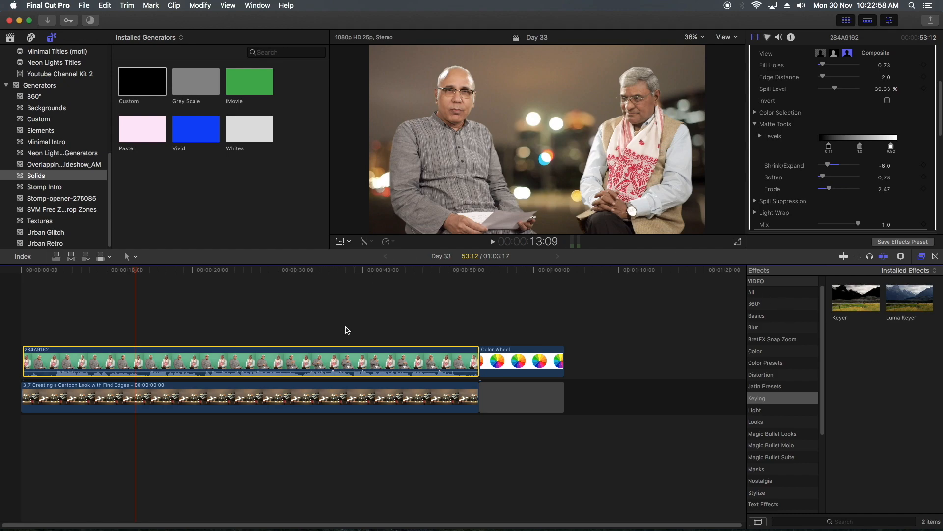
- Switch the viewer's media playback to Proxy and return it to Optimized/Original
click(737, 37)
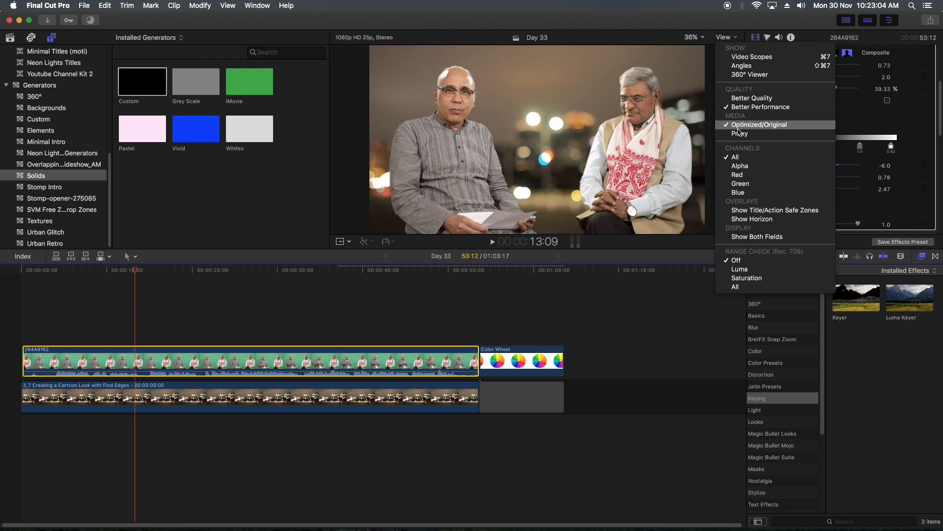
click(740, 133)
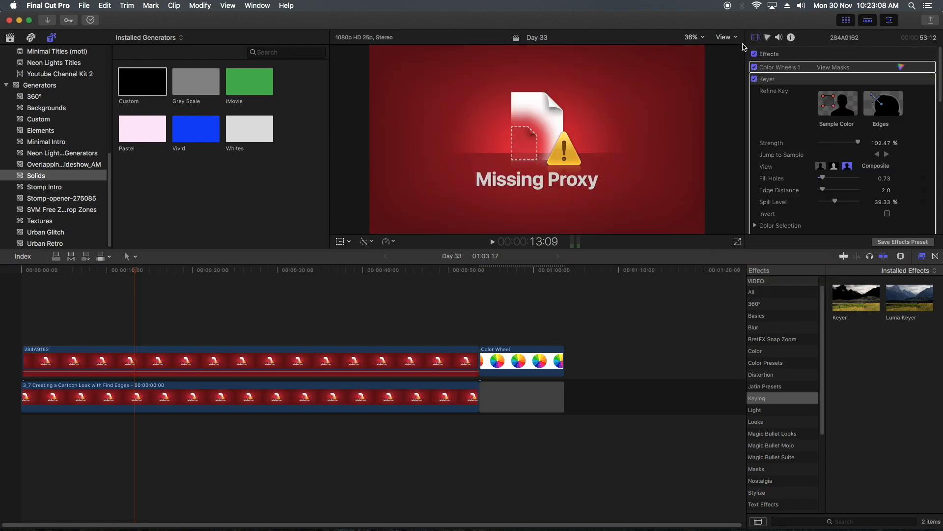
click(723, 37)
click(743, 124)
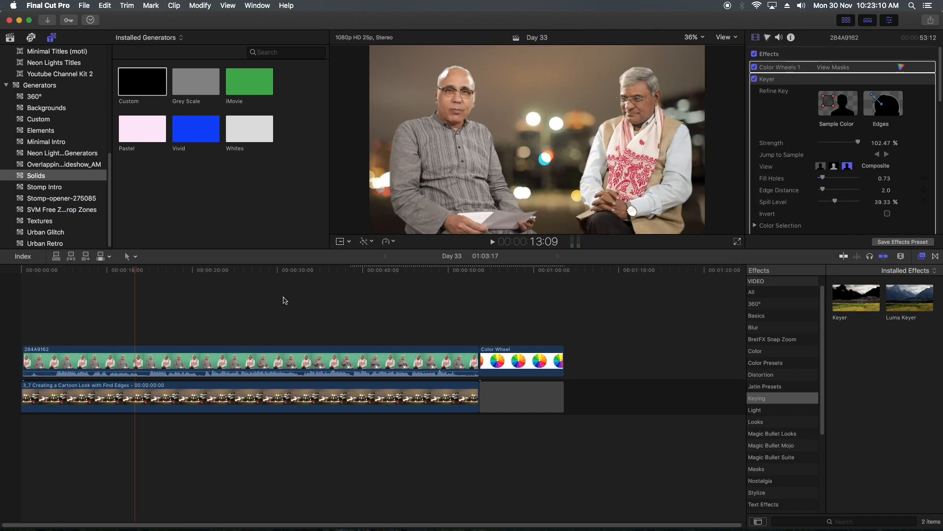
- Play the composite again from about 4 seconds and park the playhead at 16:05
drag(124, 271, 56, 276)
key(space)
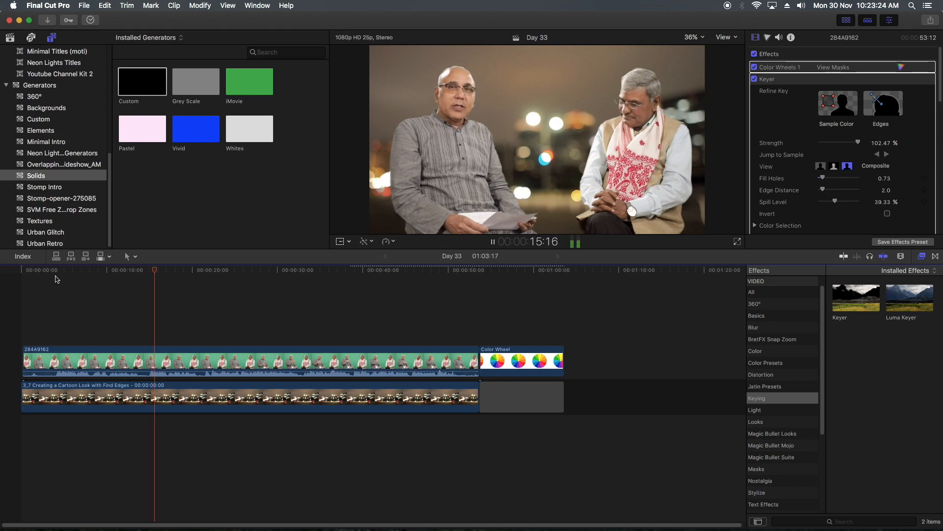
key(space)
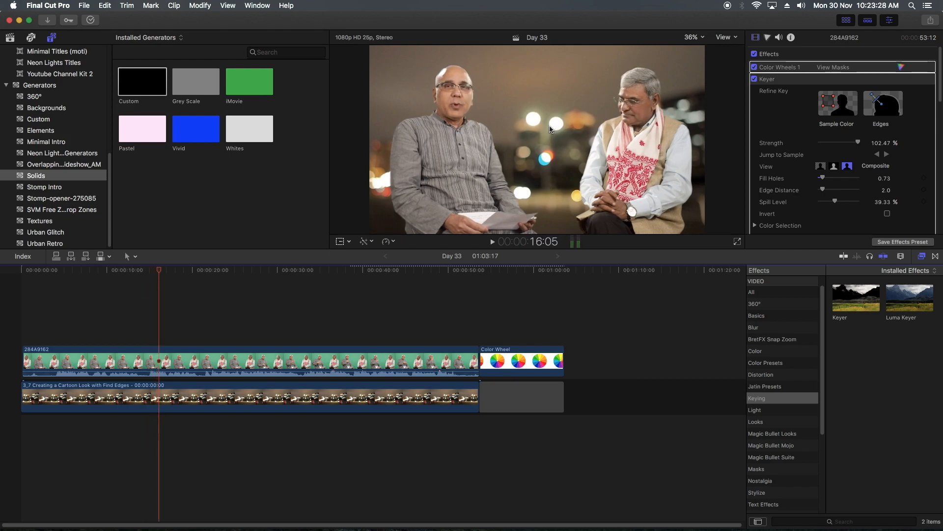
- Try shifting the keyed clip 284A9162 toward magenta with the master wheel of Color Wheels 1, and undo it
click(257, 396)
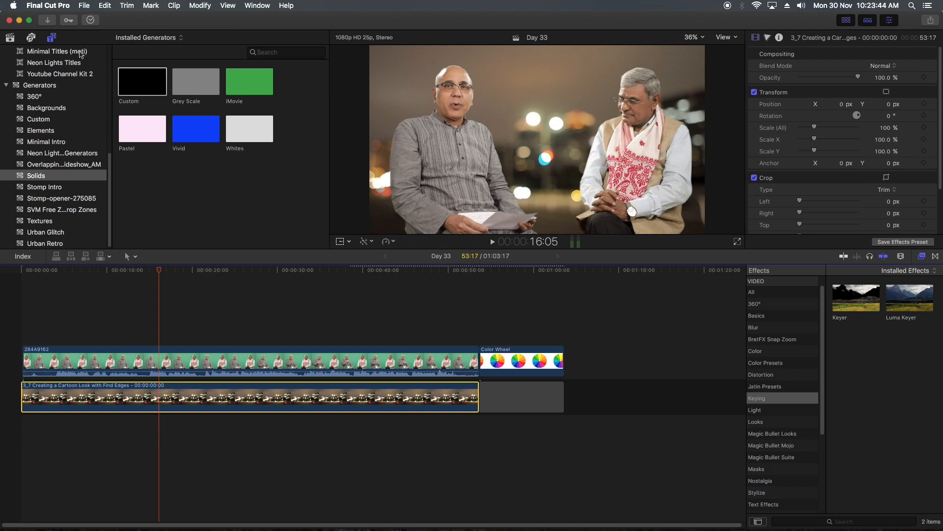
click(211, 372)
click(768, 38)
click(768, 38)
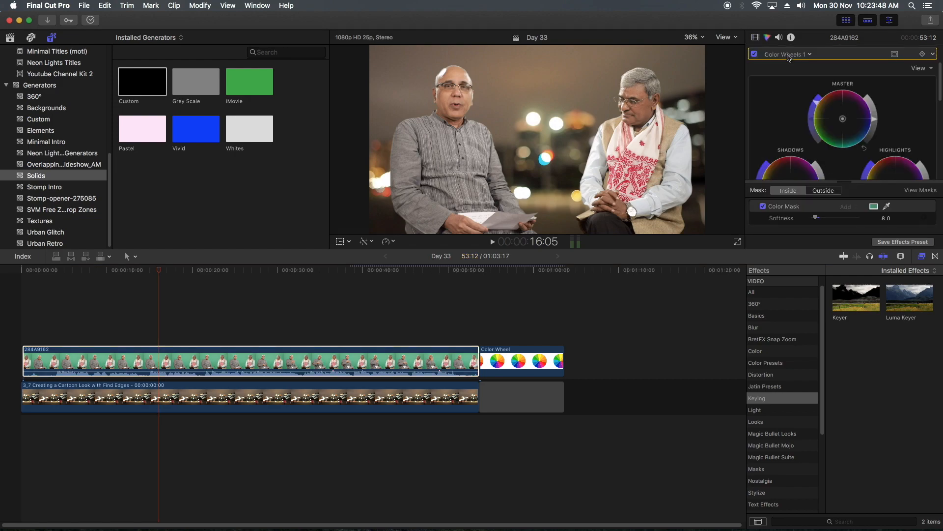
right_click(302, 349)
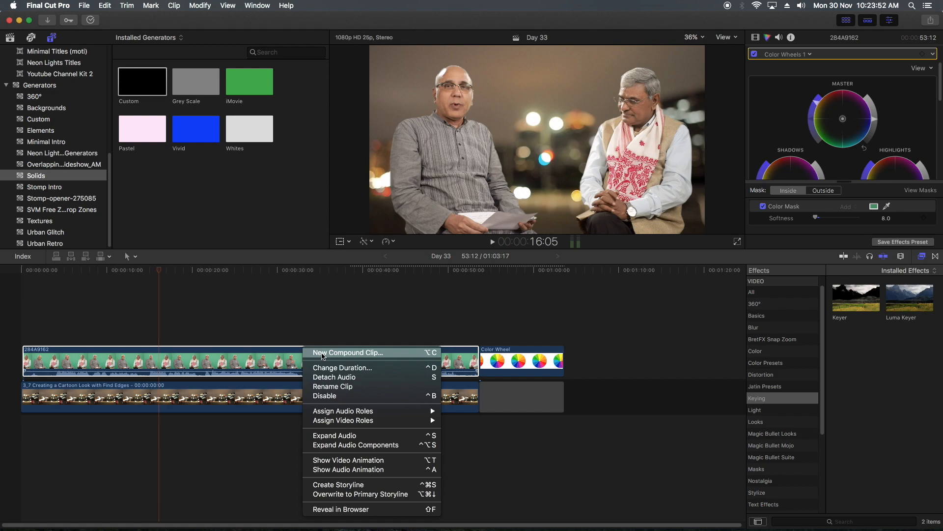
click(253, 365)
drag(844, 122, 856, 111)
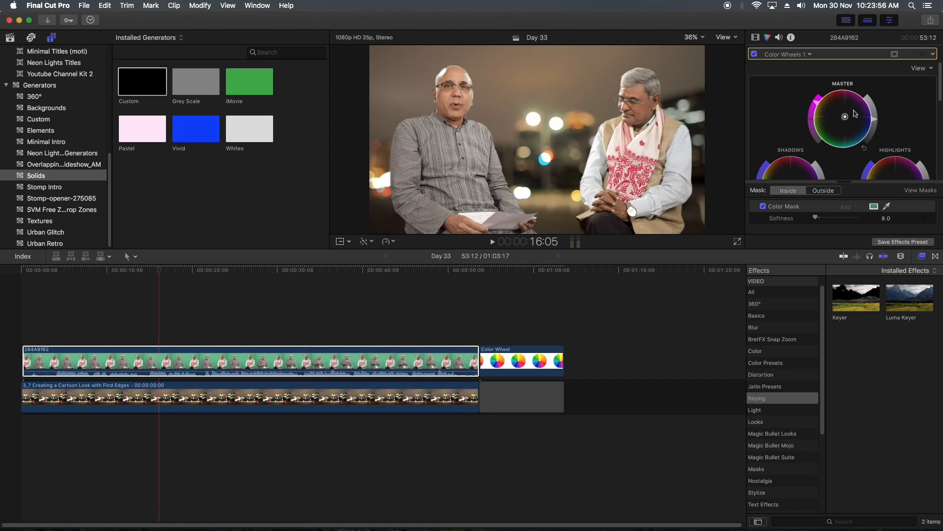
key(super+z)
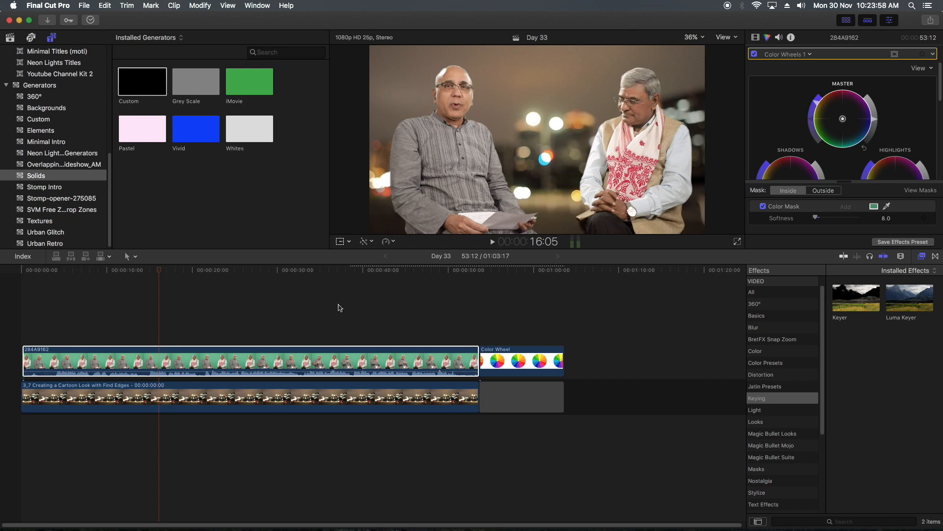
- Turn the keyed clip 284A9162 into a compound clip named Day 33 Clip in the Timeline event
click(756, 38)
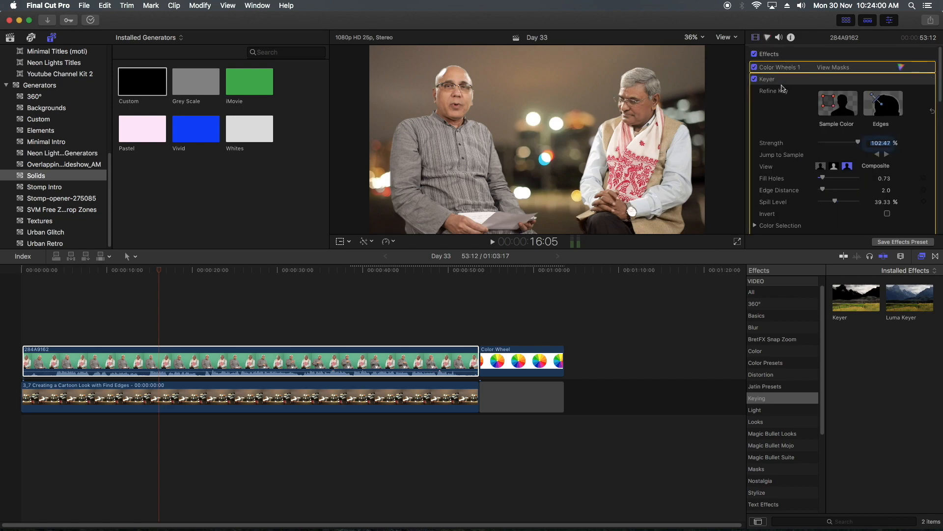
right_click(268, 355)
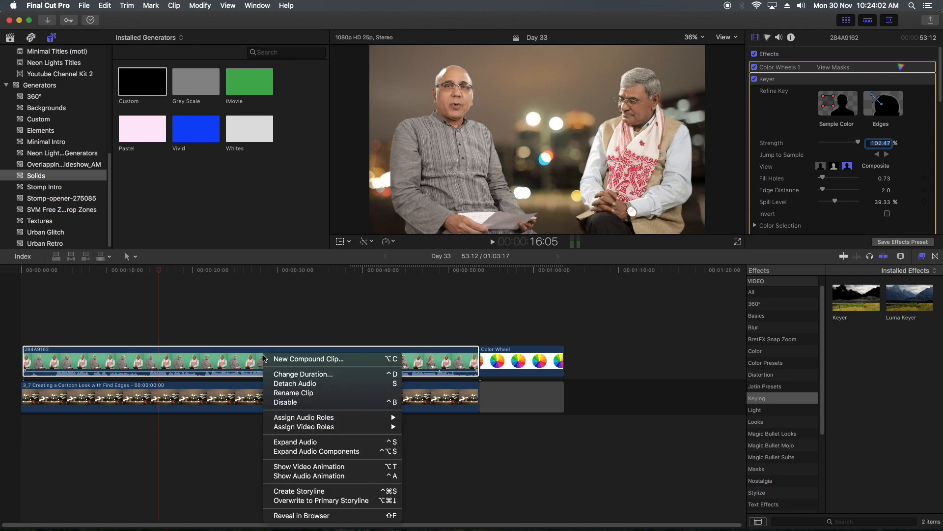
click(290, 358)
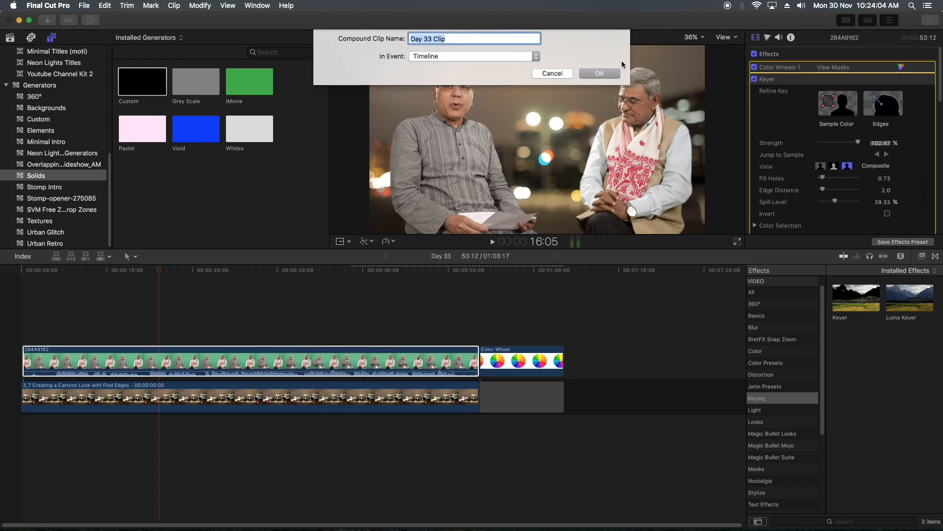
click(610, 74)
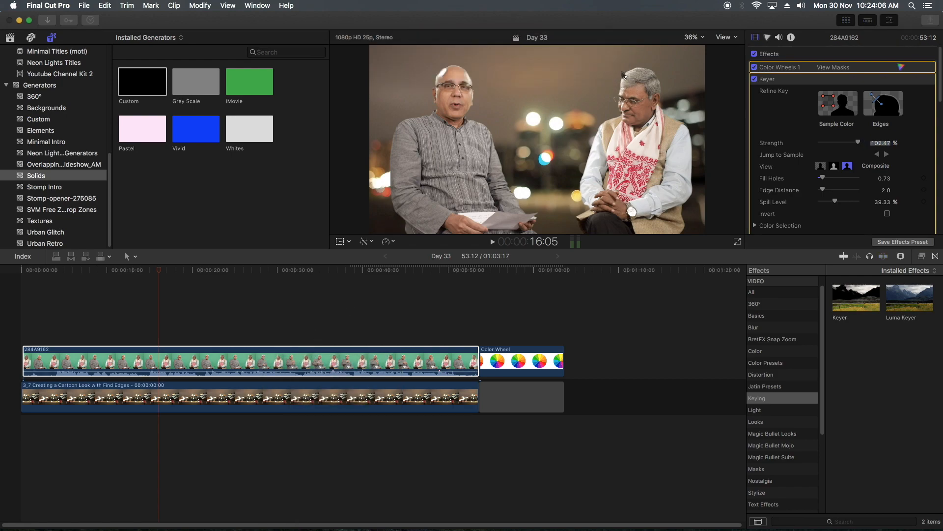
- Try tinting the compound clip with the master color wheel, and undo the correction
click(235, 358)
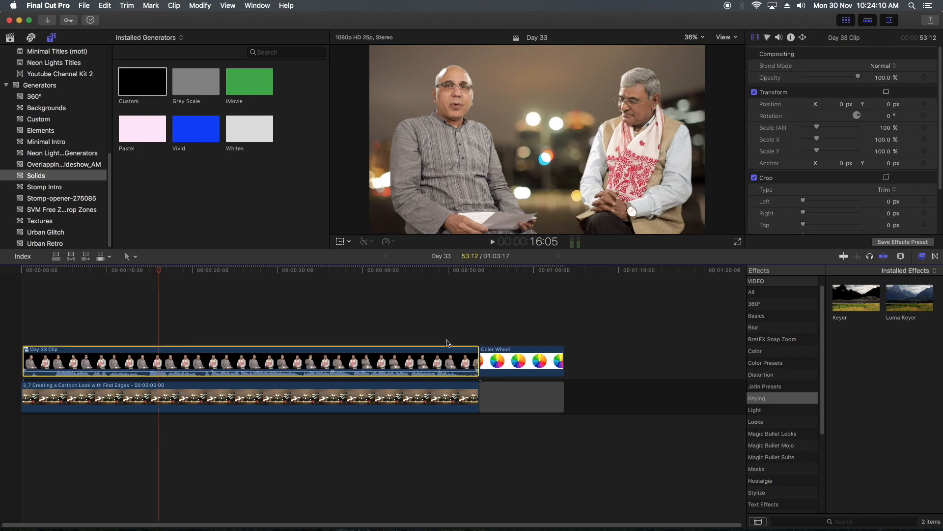
click(768, 39)
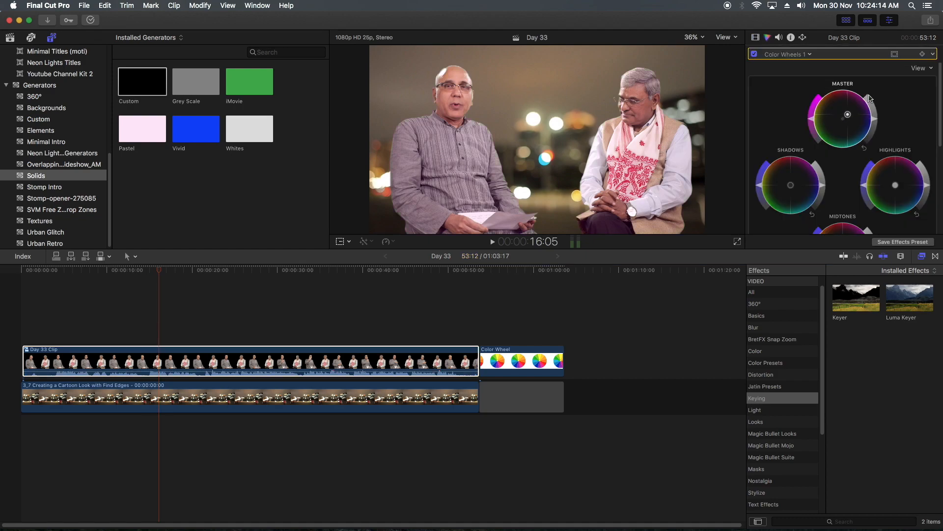
drag(845, 115, 832, 130)
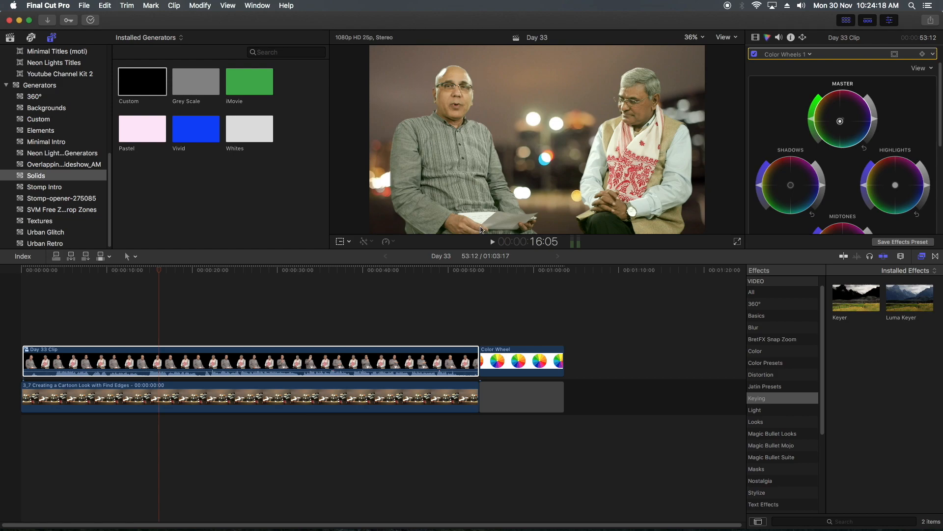
key(super+z)
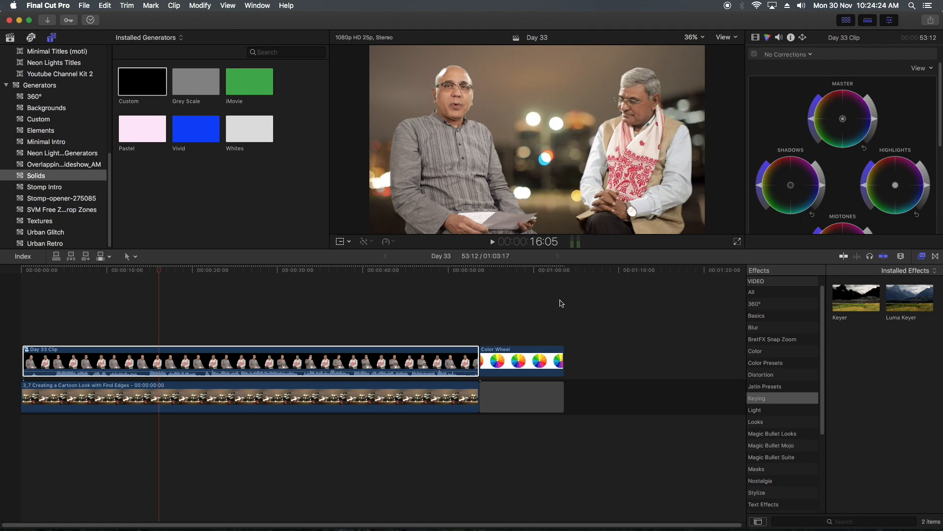
- Open Day 33 Clip, try a second Color Wheels brightness adjustment on the clip inside, and undo it
click(273, 361)
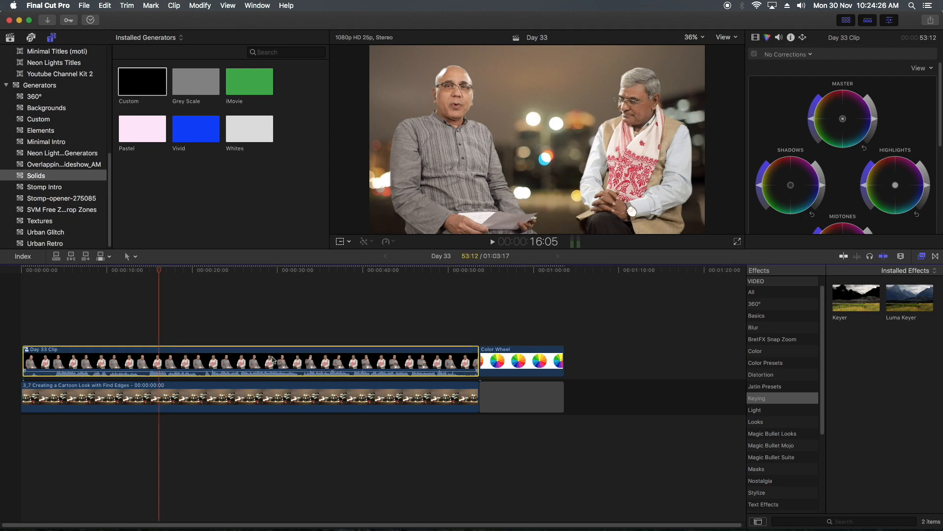
double_click(225, 362)
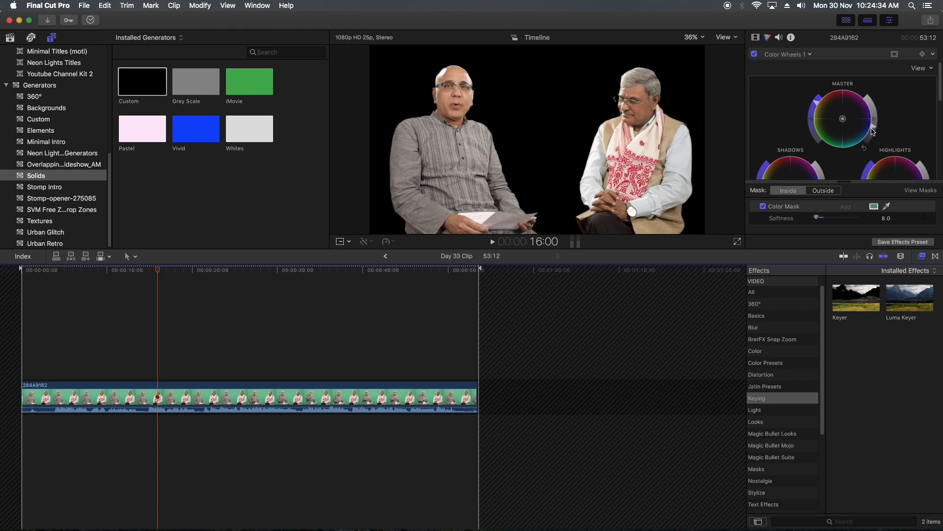
click(836, 129)
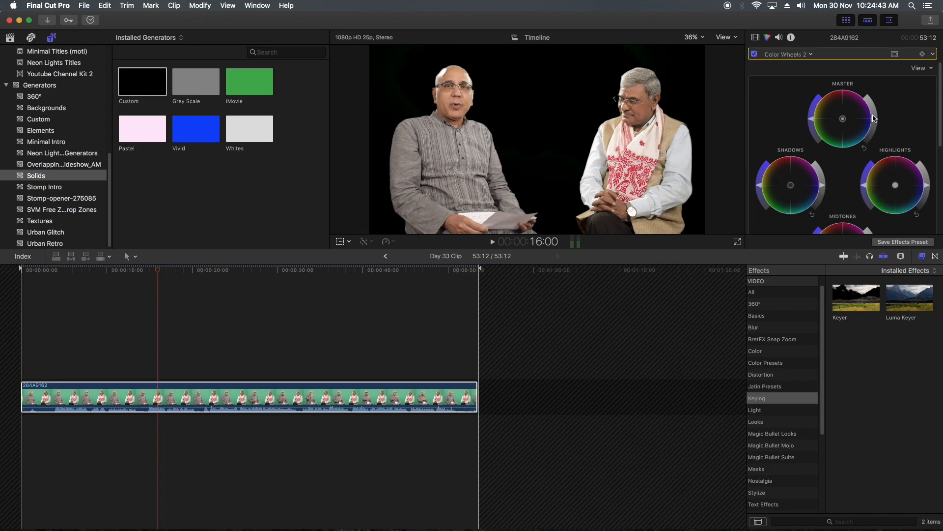
mouse_move(875, 118)
mouse_down()
mouse_move(872, 101)
mouse_move(875, 117)
mouse_up()
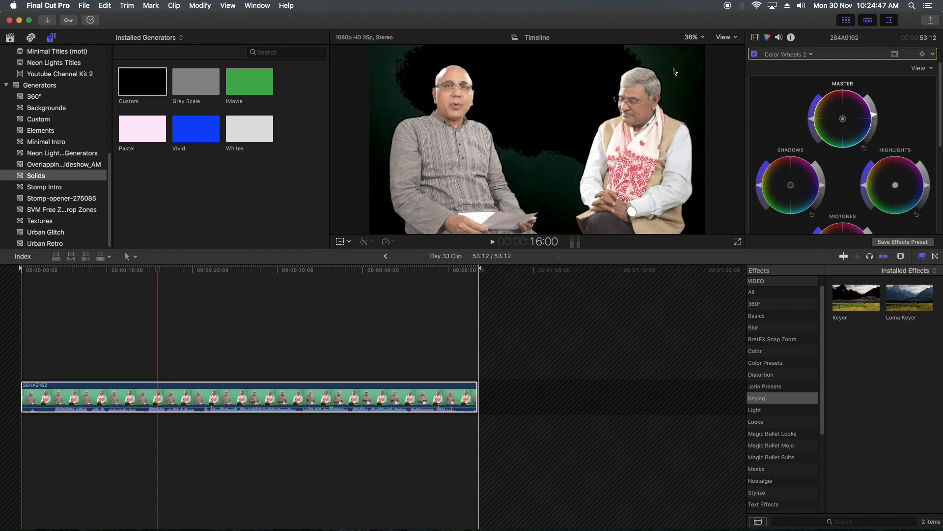
key(super+z)
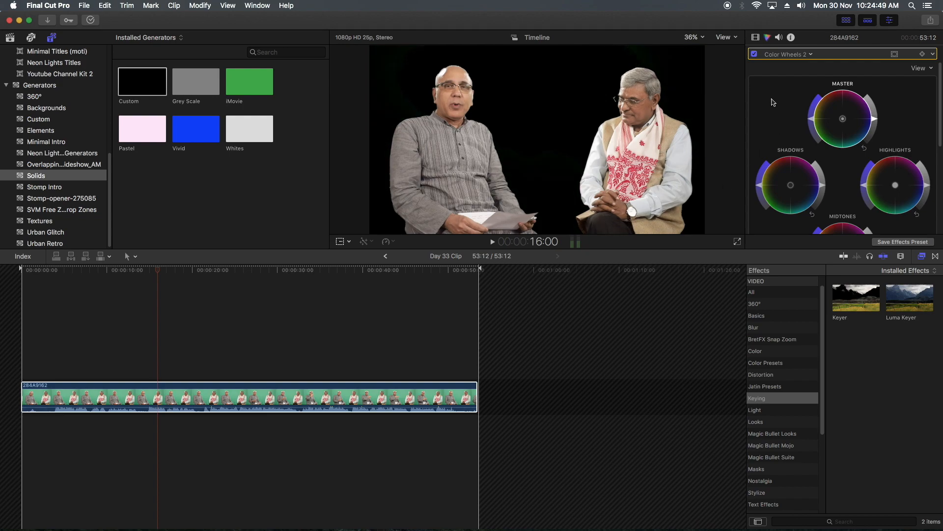
key(super+z)
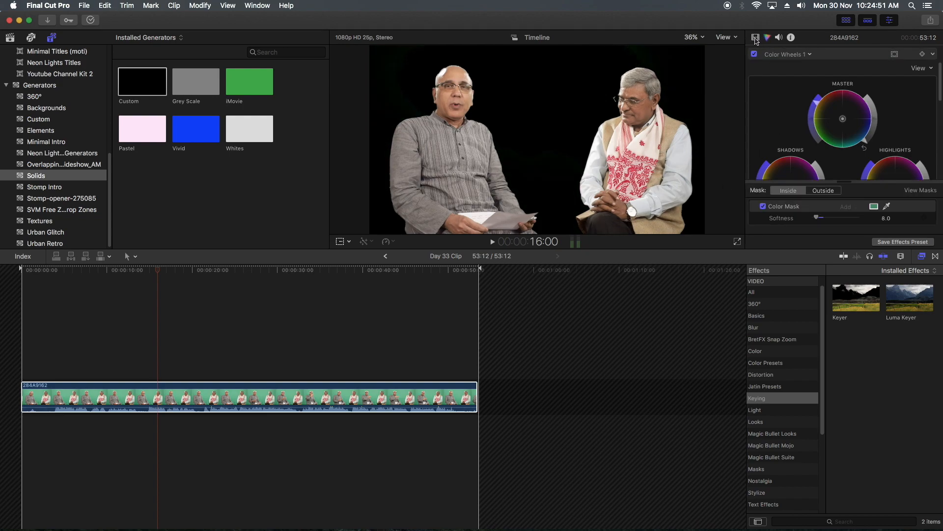
- Return to the Day 33 timeline and undo the creation of the compound clip
click(757, 40)
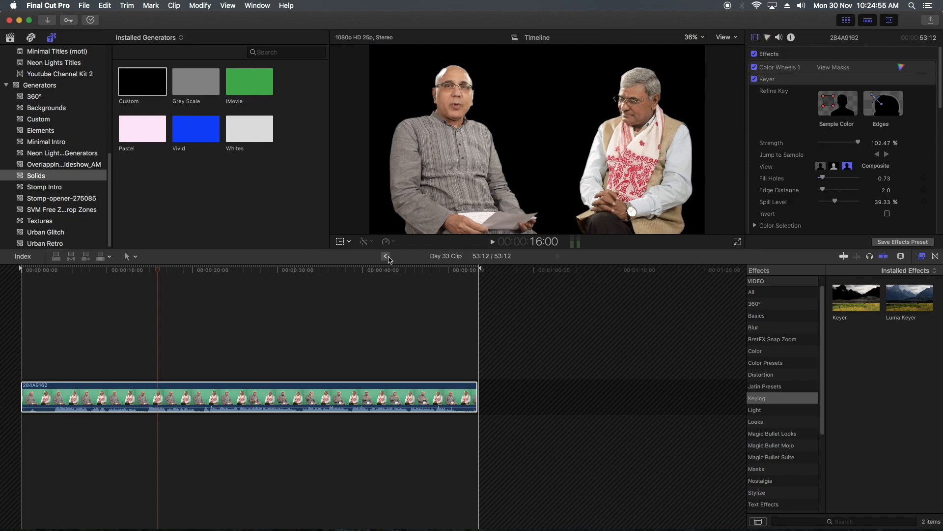
key(super+bracketleft)
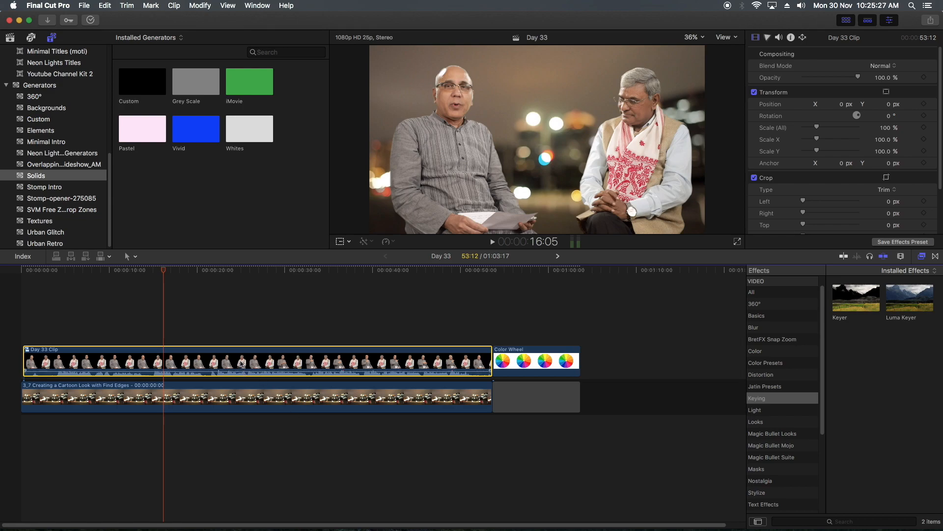
key(super+z)
- At 26:16, select the green-screen clip 284A9162 and reveal its Keyer Spill Suppression settings
click(256, 270)
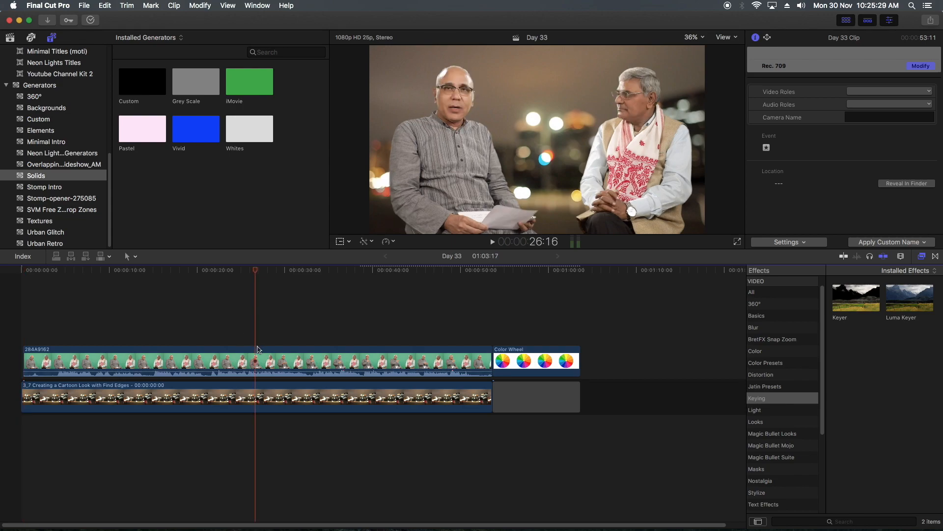
click(249, 361)
scroll(781, 121, down, 5)
scroll(779, 132, down, 3)
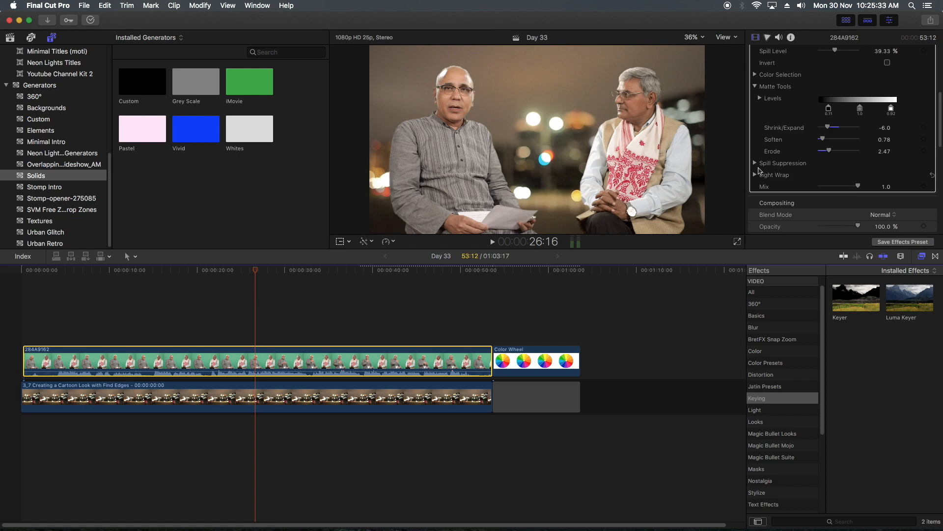
click(757, 164)
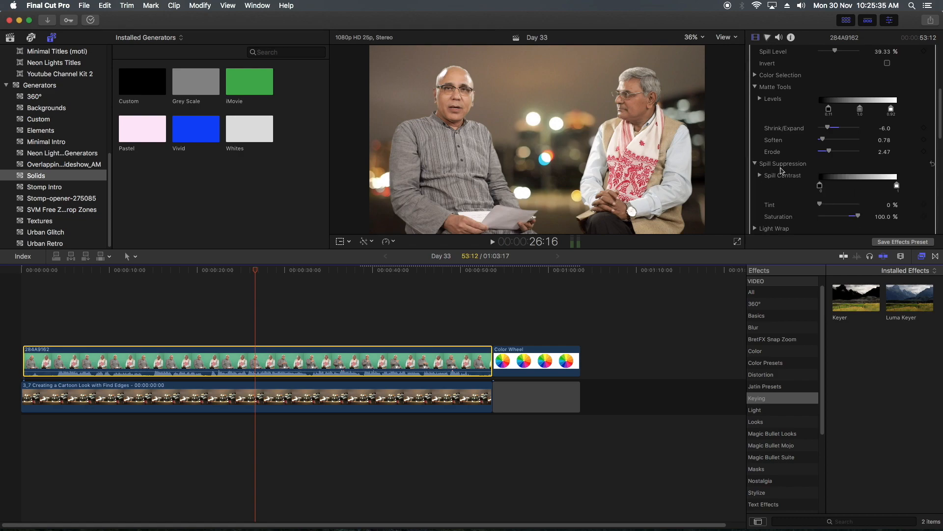
- Check the key in the Keyer's matte view and set Shrink/Expand in the Matte Tools to -3.0
scroll(782, 170, up, 2)
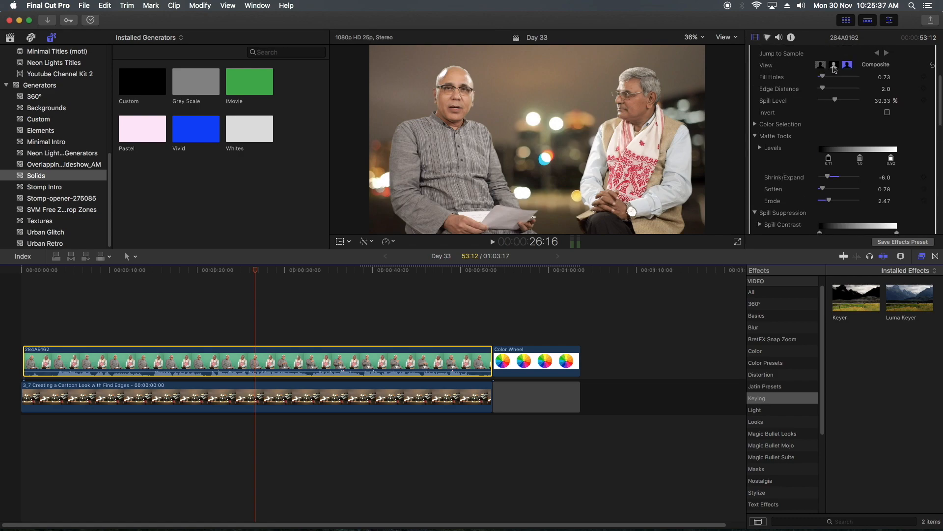
scroll(791, 160, down, 1)
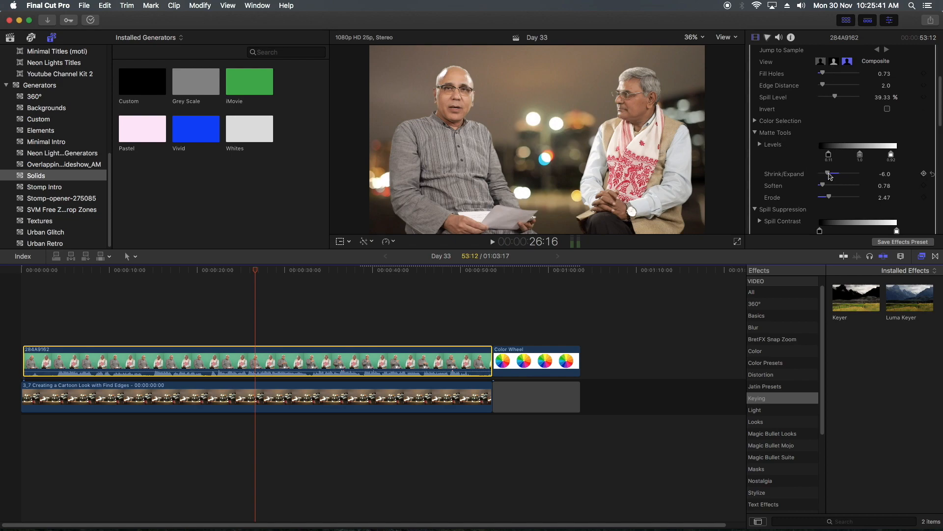
scroll(805, 130, up, 1)
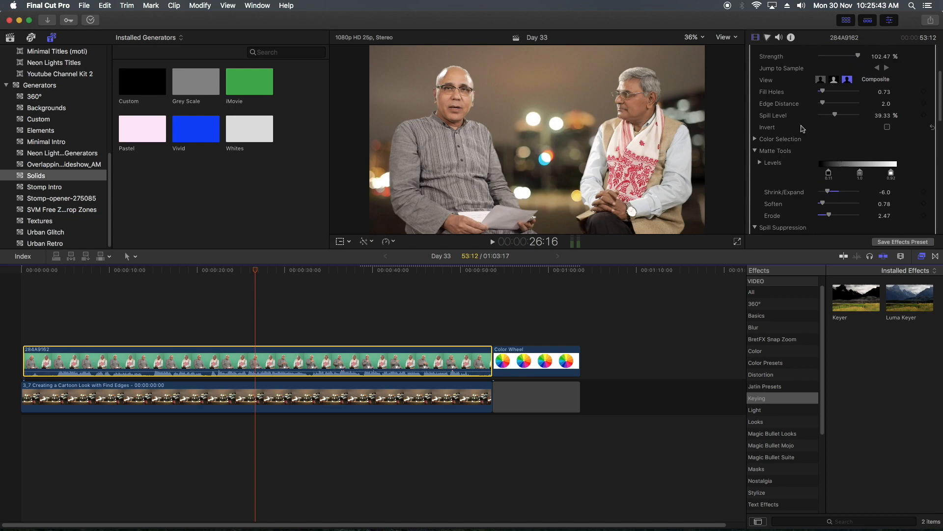
click(834, 80)
scroll(826, 204, down, 5)
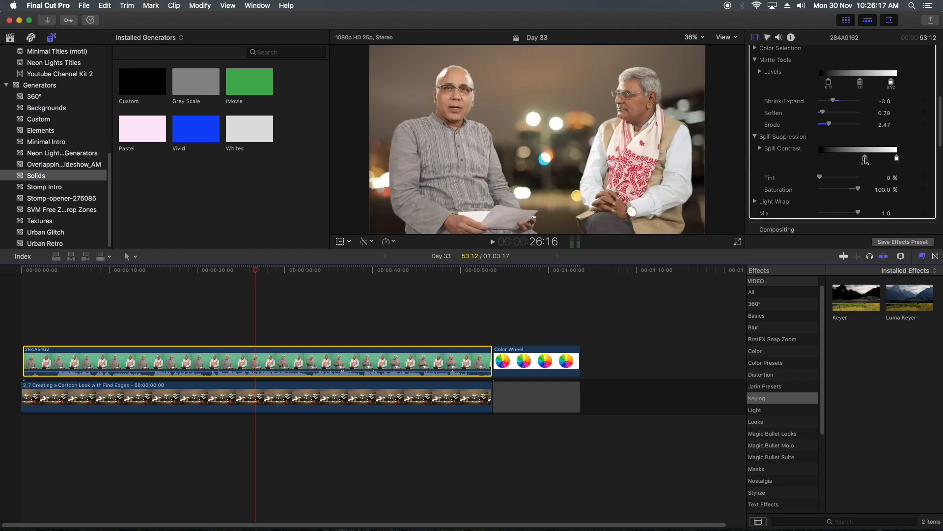
- Try different Spill Contrast black and white points in the Keyer, then return them to 0 and 1
drag(866, 160, 838, 161)
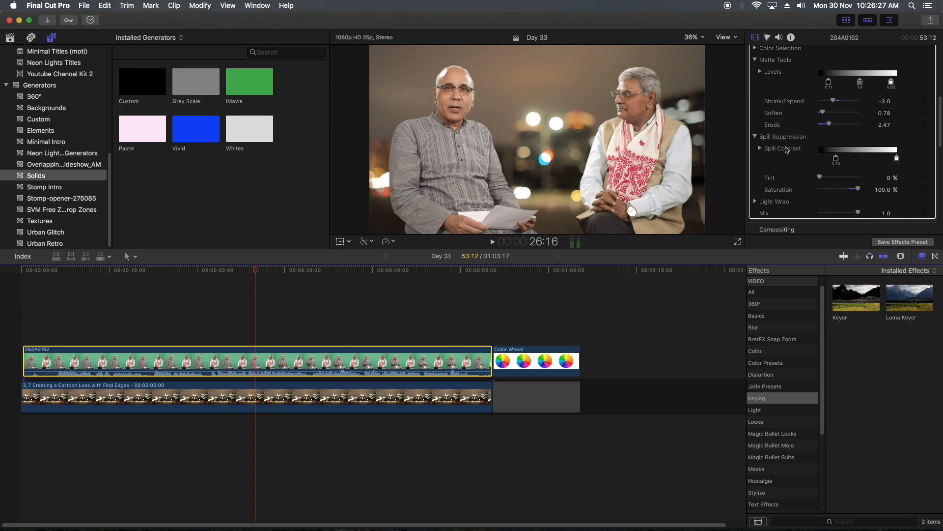
drag(835, 161, 855, 156)
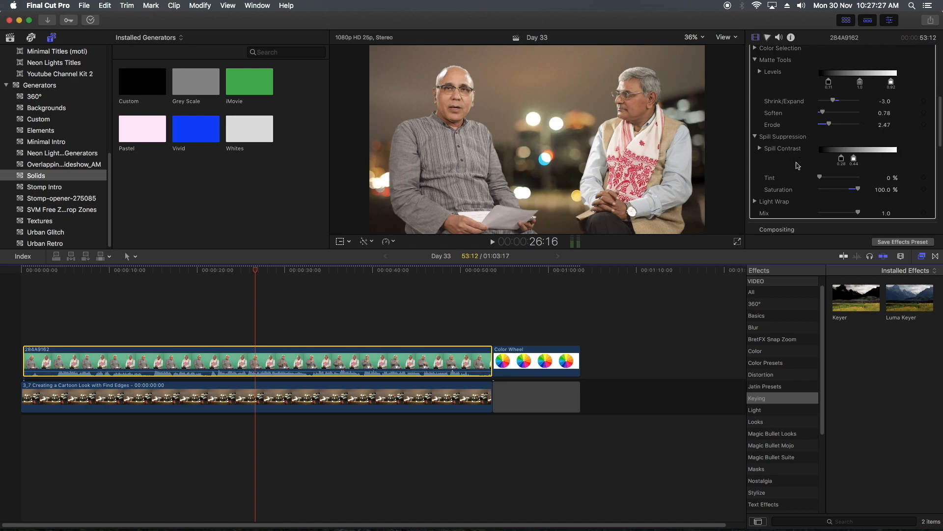
drag(841, 162, 824, 161)
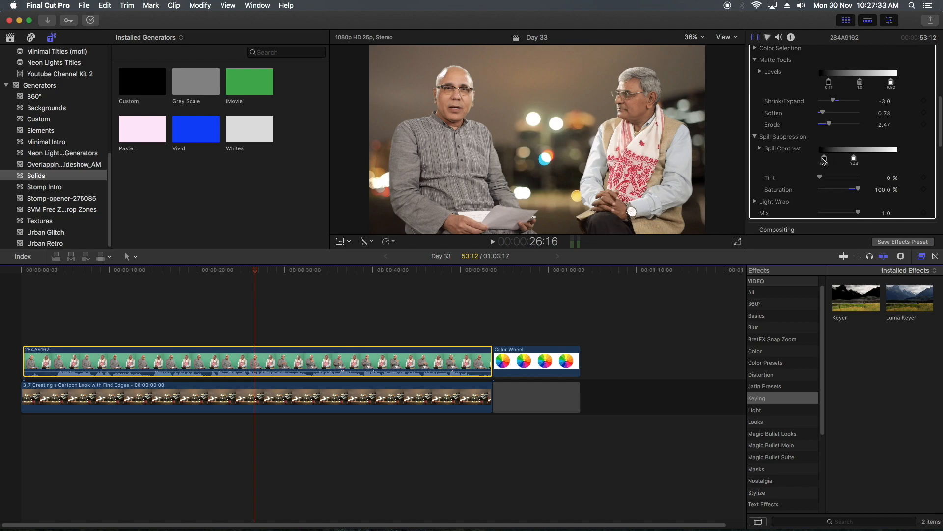
drag(823, 161, 897, 159)
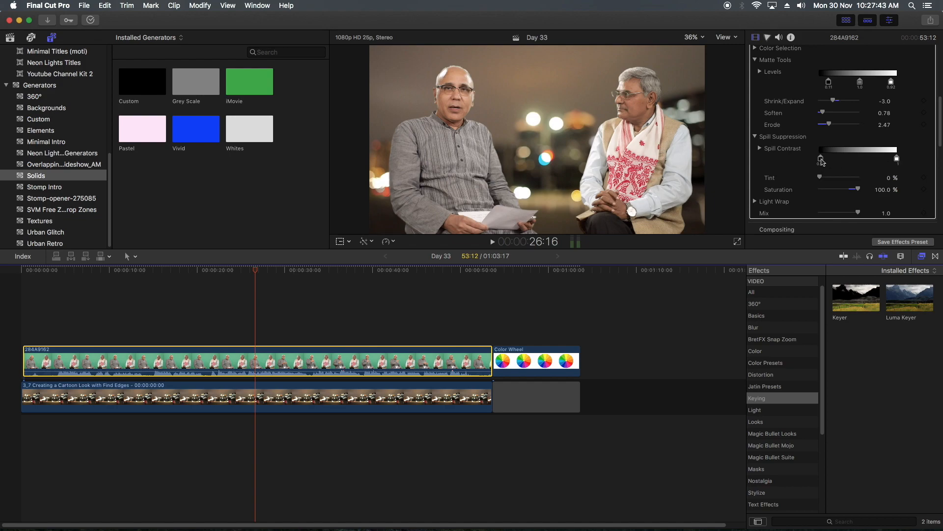
mouse_move(821, 160)
mouse_down()
mouse_move(841, 161)
mouse_move(819, 161)
mouse_move(820, 178)
mouse_up()
- Try different Tint and Saturation amounts in Spill Suppression, and undo the tint change
drag(820, 177, 783, 188)
drag(857, 177, 817, 178)
drag(858, 188, 919, 192)
drag(820, 177, 864, 183)
key(super+z)
- Reveal the Keyer's Light Wrap settings and try an Amount of 50.0, then 35.0 with Intensity at 82.54 %
scroll(786, 182, down, 2)
click(756, 174)
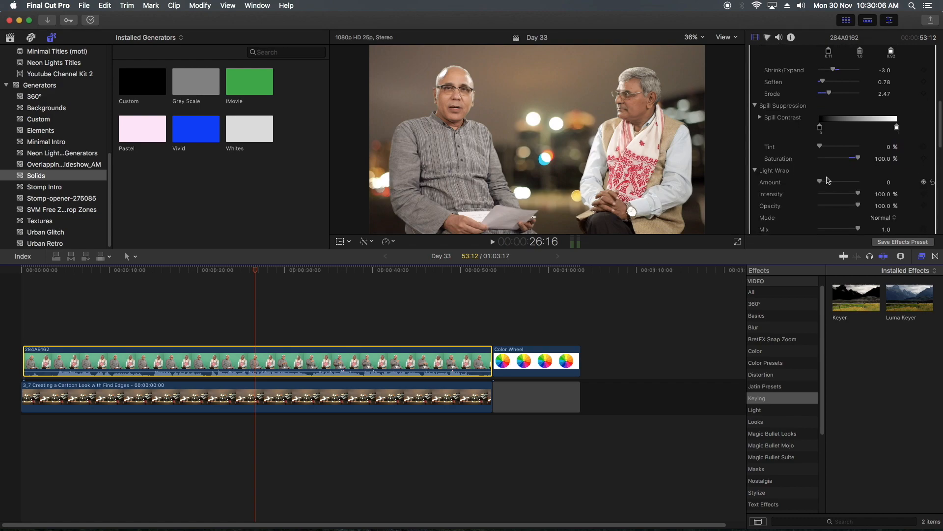
drag(821, 184, 884, 182)
key(super+shift+z)
drag(858, 181, 896, 186)
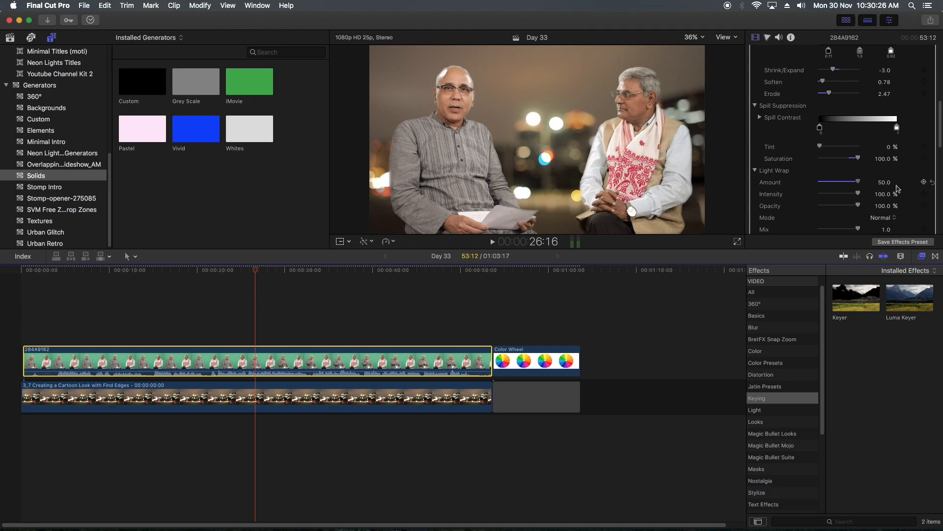
drag(896, 189, 719, 191)
drag(819, 192, 851, 193)
- Enlarge the viewer to 75% on the bald man's face, and set Light Wrap Intensity to 91.89 % and Amount to 0
click(505, 128)
key(super+equal)
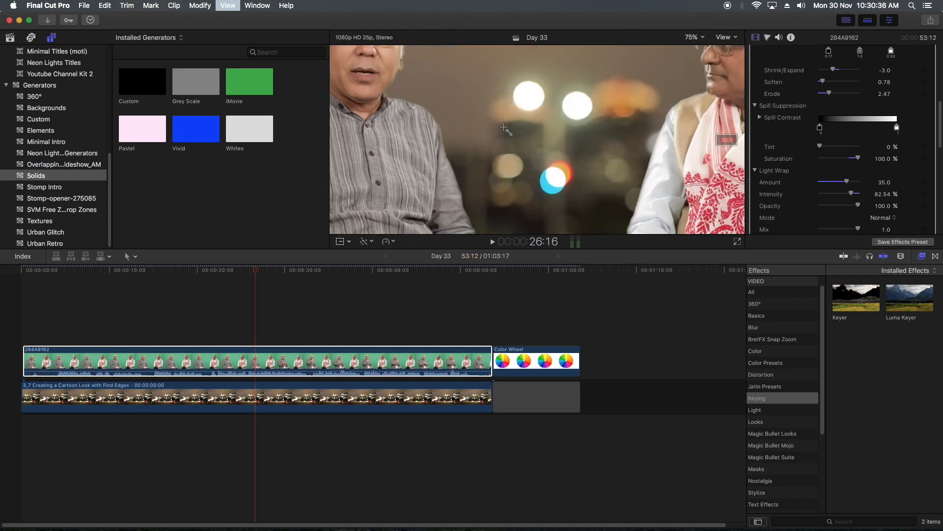
drag(724, 139, 709, 136)
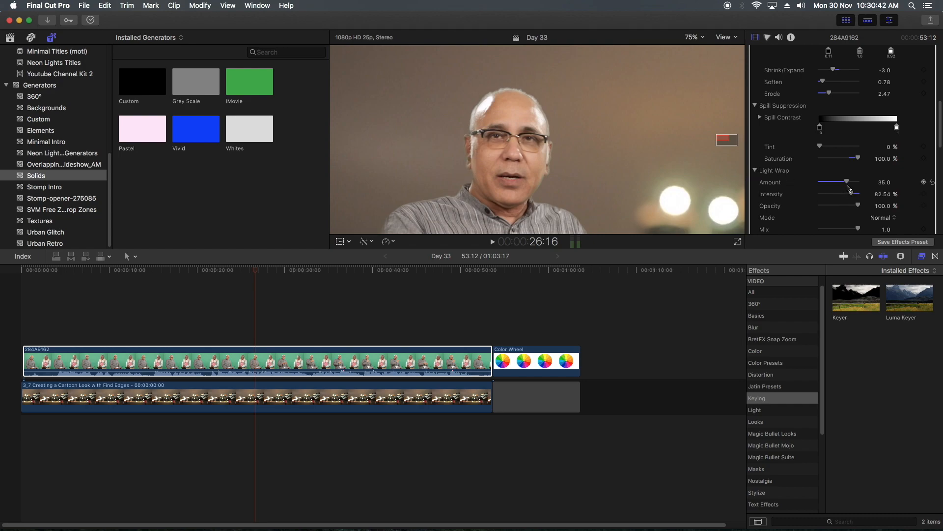
drag(853, 195, 769, 208)
click(855, 195)
drag(846, 182, 722, 189)
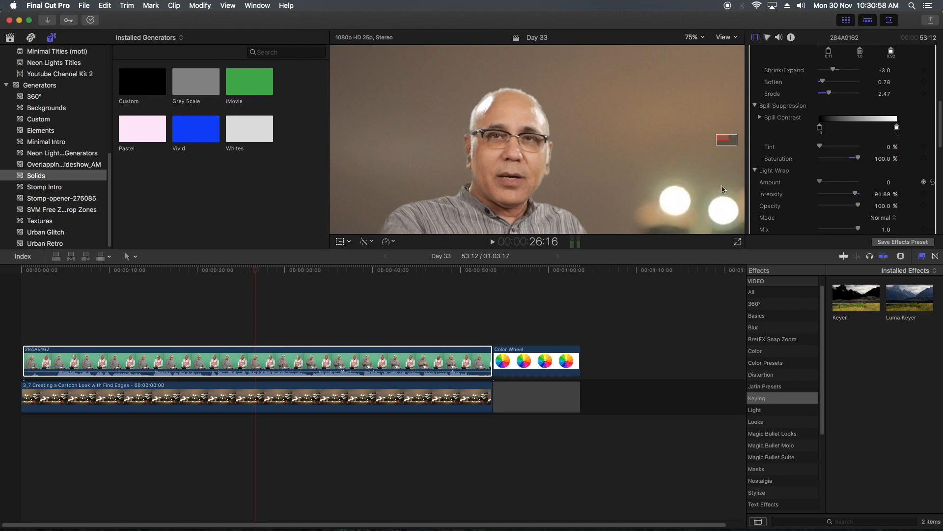
- Set the Light Wrap Amount to 4.0, Intensity to 100 % and Opacity to 57.48 %
drag(858, 206, 758, 196)
mouse_move(820, 182)
mouse_down()
mouse_move(873, 195)
mouse_move(812, 183)
mouse_up()
mouse_move(820, 183)
mouse_down()
mouse_move(890, 182)
mouse_move(817, 206)
mouse_move(857, 207)
mouse_move(827, 207)
mouse_move(847, 212)
mouse_move(838, 213)
mouse_move(856, 184)
mouse_move(824, 186)
mouse_up()
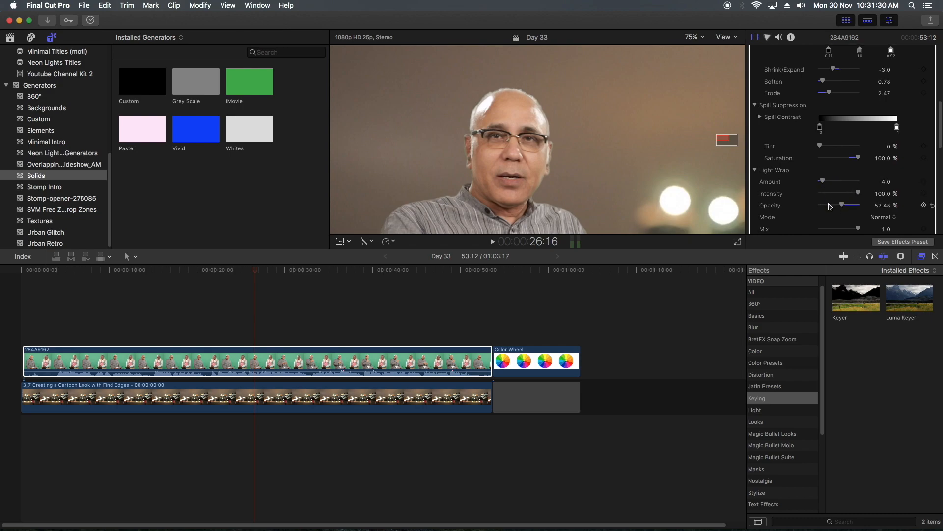
- Try the Lighten mode for Light Wrap with Amount at 50.0 and Opacity at 100 %
scroll(831, 207, down, 1)
click(880, 212)
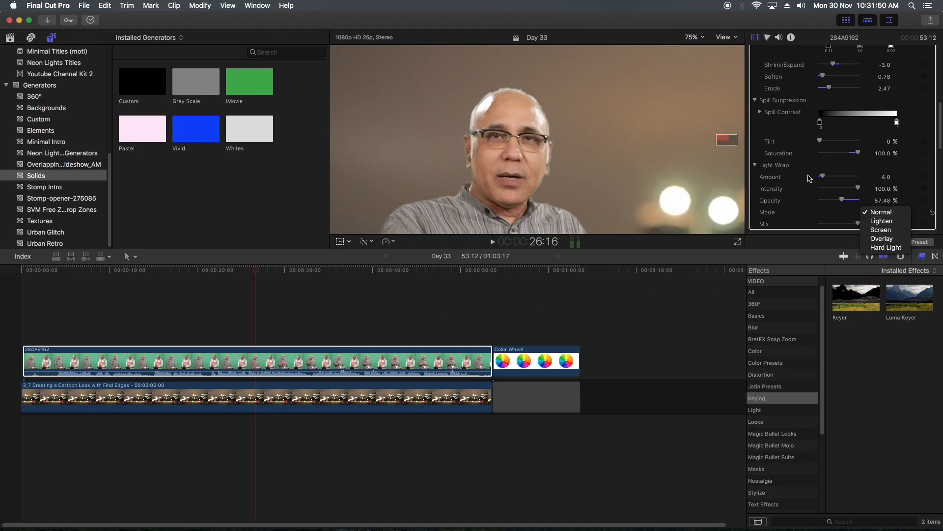
click(878, 222)
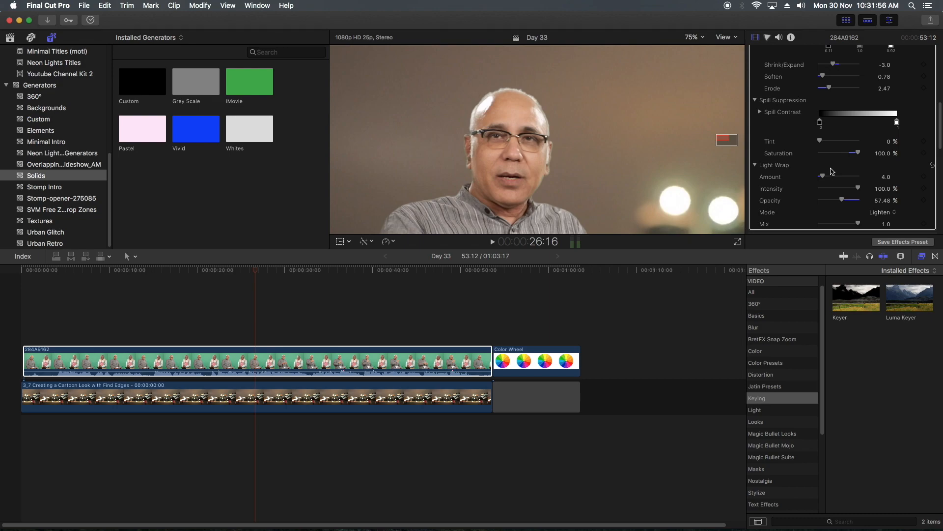
drag(826, 177, 859, 175)
drag(842, 200, 942, 201)
- Set the Light Wrap Mode to Hard Light and return its Amount to 0
click(883, 212)
click(881, 239)
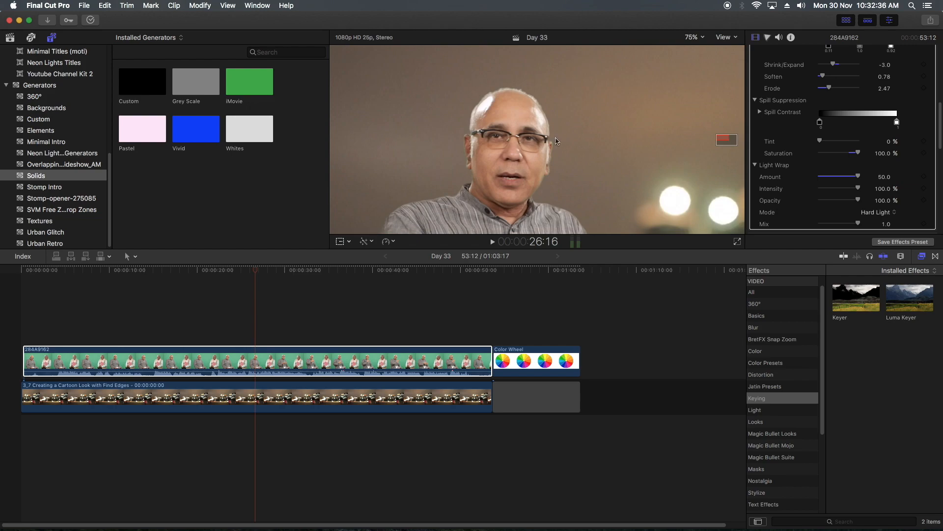
click(885, 213)
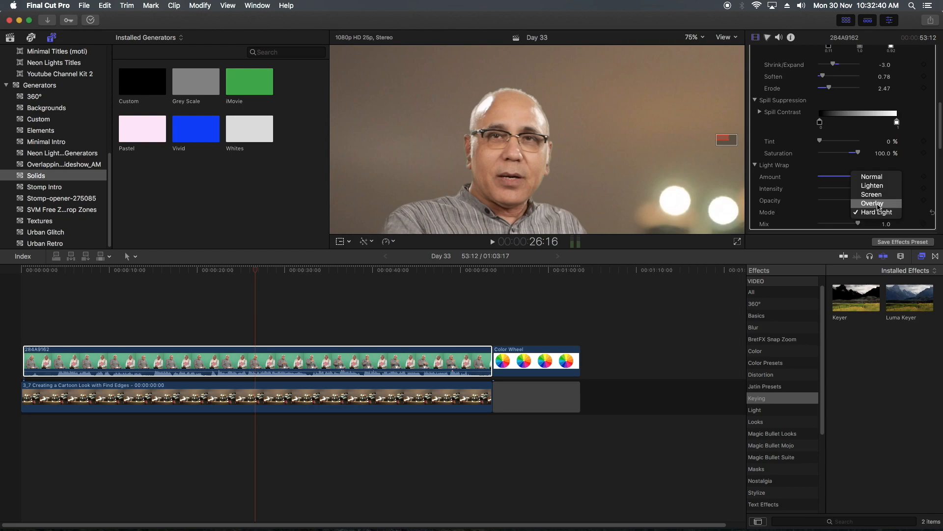
click(878, 213)
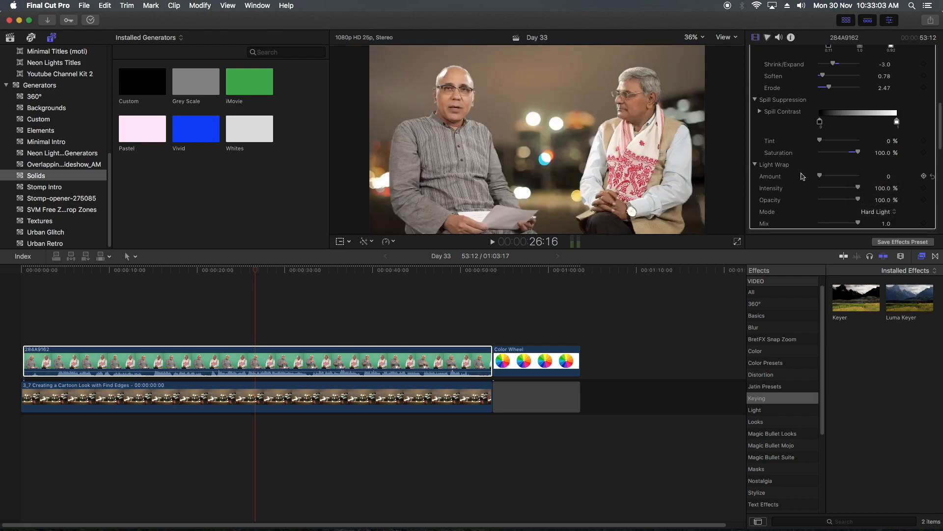
scroll(797, 178, down, 3)
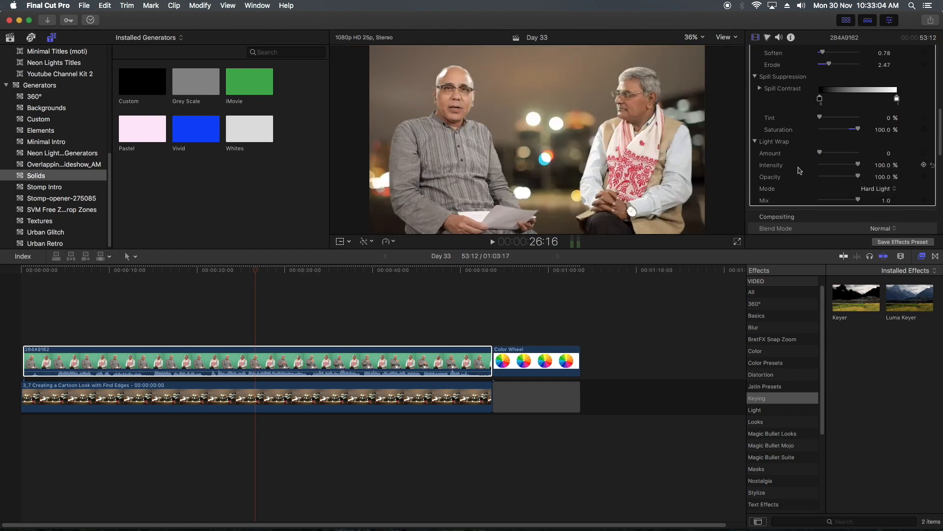
- Try inverting the key and varying the Light Wrap Amount on the enlarged silhouettes, leaving the Amount at 0
scroll(797, 178, up, 5)
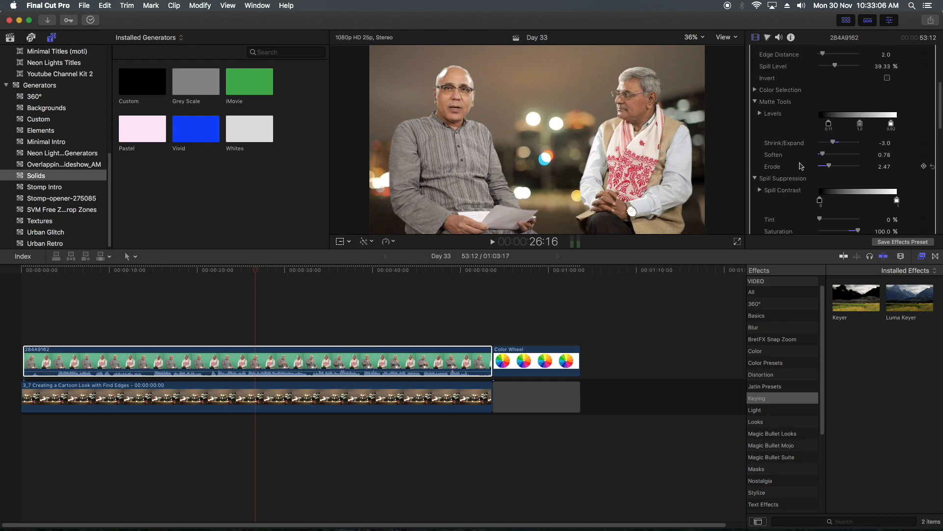
scroll(863, 148, up, 3)
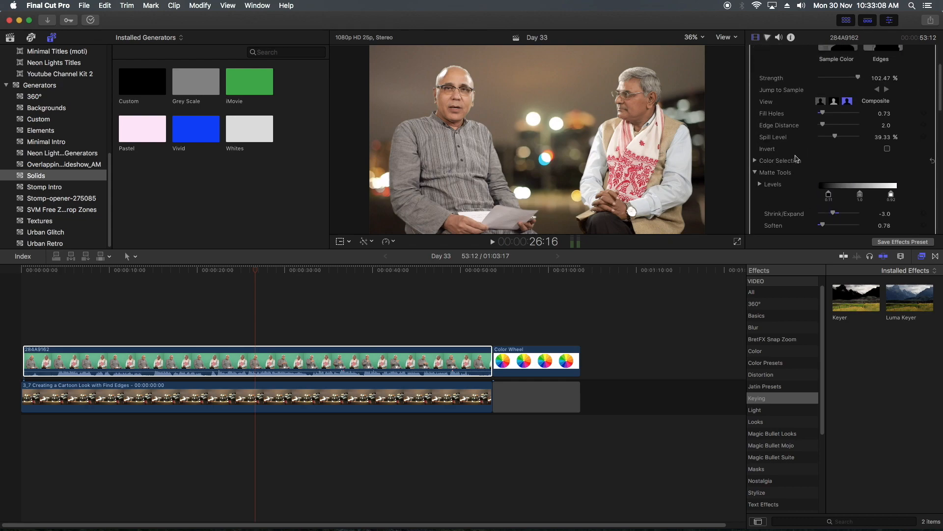
click(888, 148)
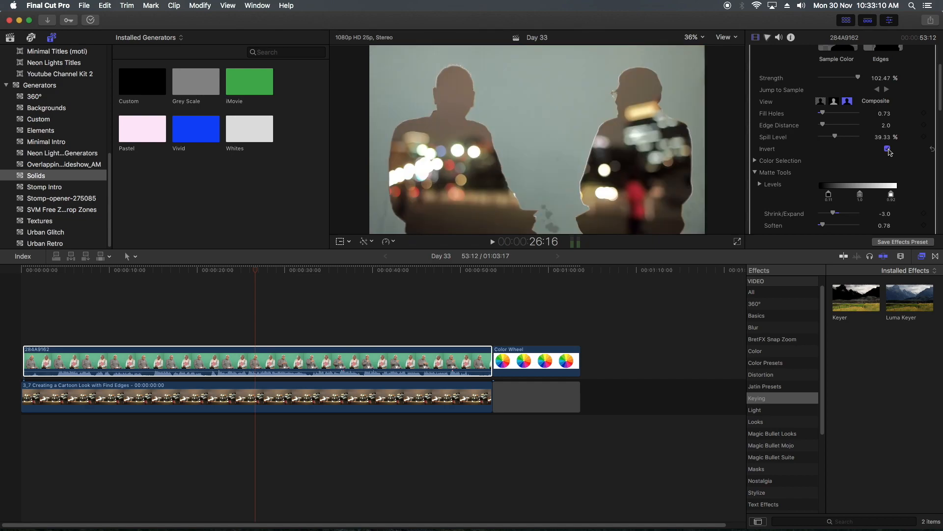
key(super+equal)
key(super+equal)
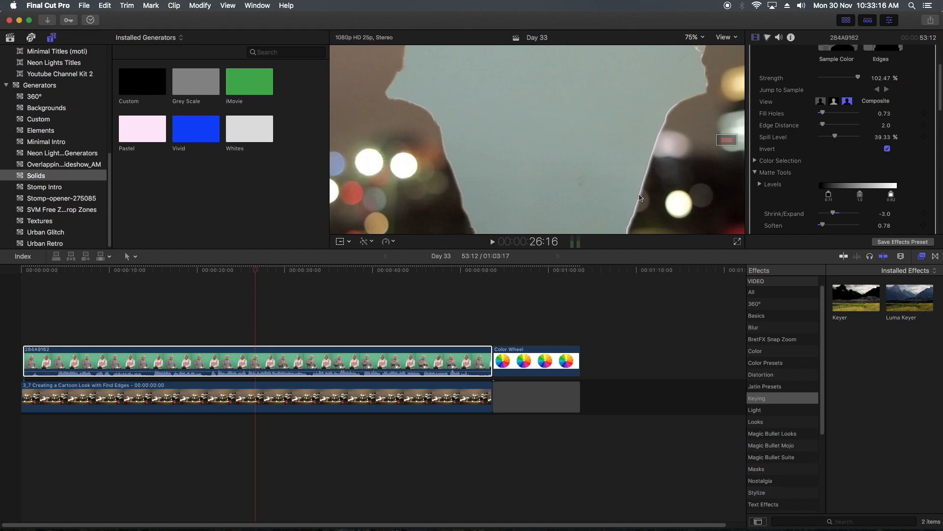
scroll(840, 182, down, 5)
scroll(839, 182, down, 2)
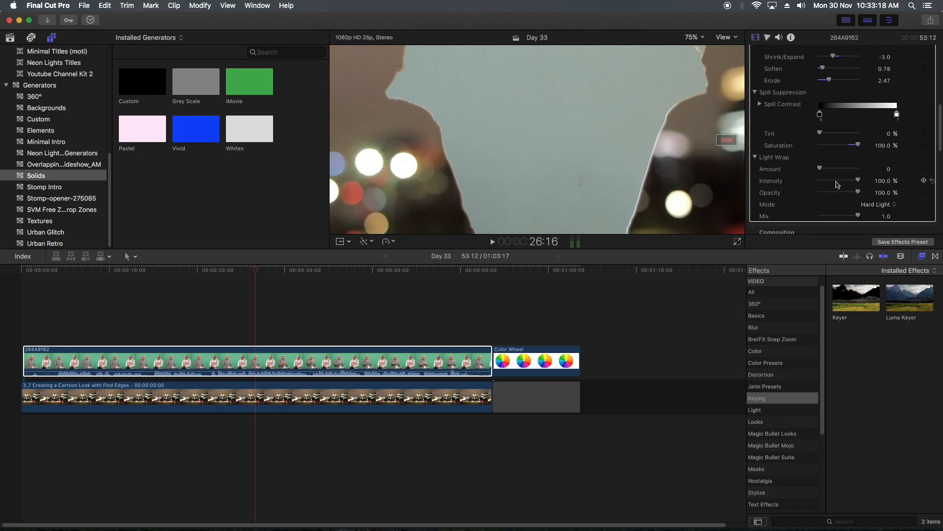
drag(819, 168, 757, 167)
key(super+minus)
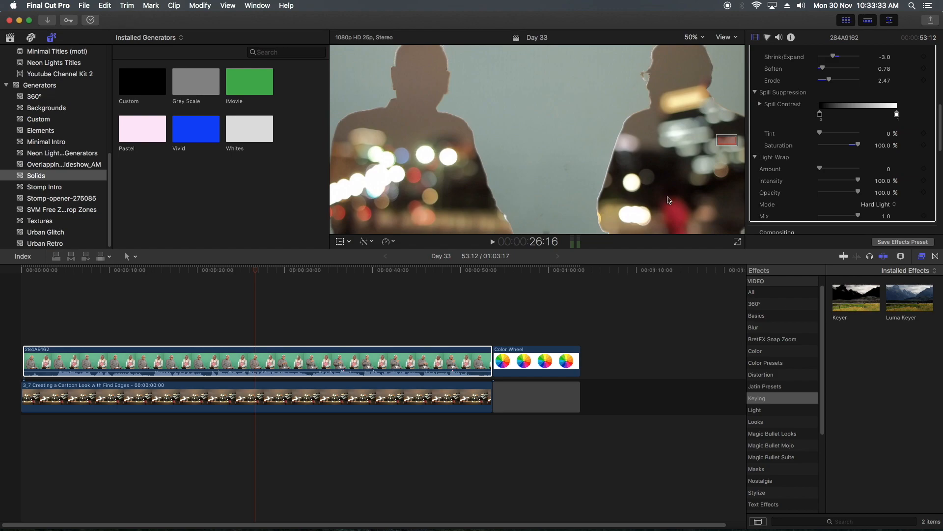
- Turn off the Keyer's Invert option and fit the whole frame in the viewer
scroll(886, 114, up, 3)
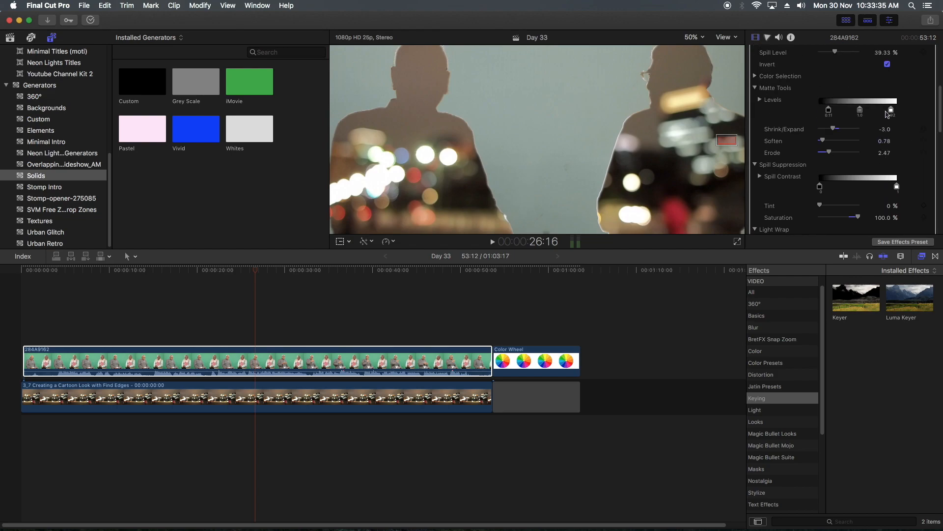
click(887, 64)
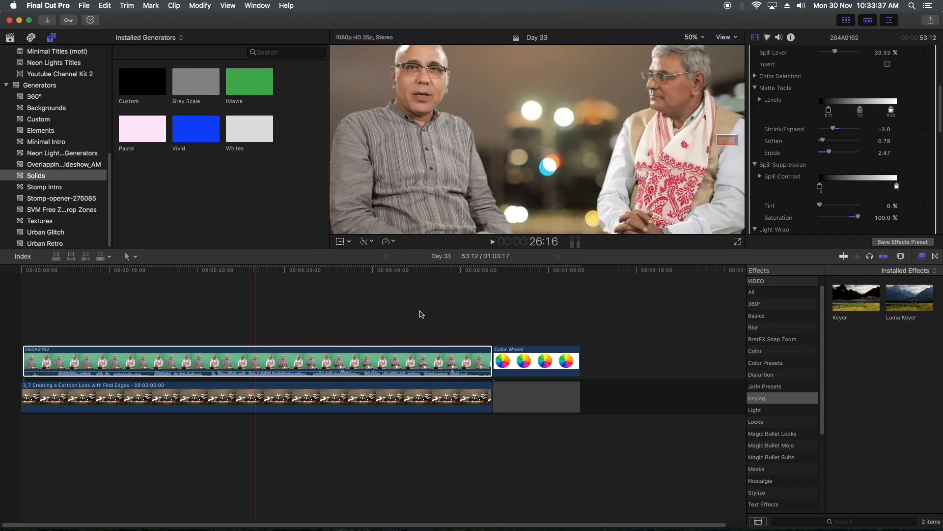
key(shift+z)
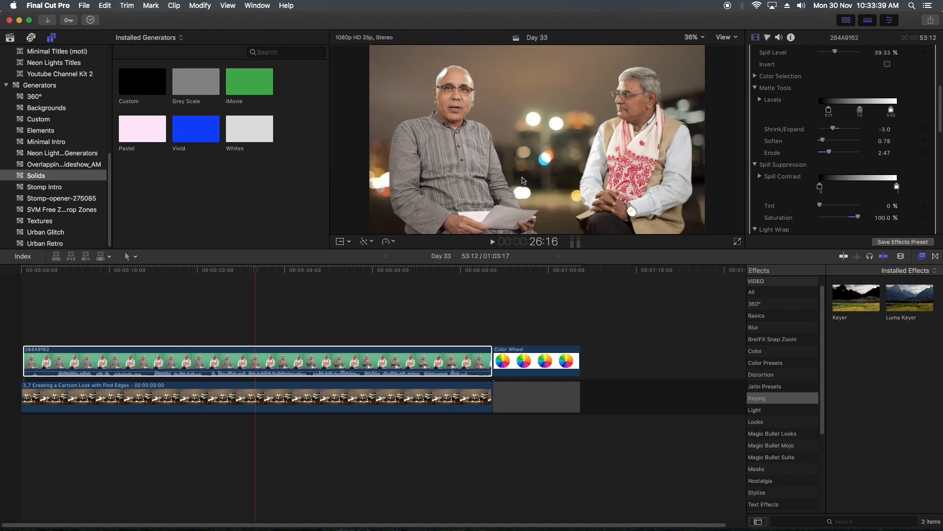
- Compare the keyed clip at 22:02 with and without the Color Wheels 1 correction
drag(203, 295, 215, 287)
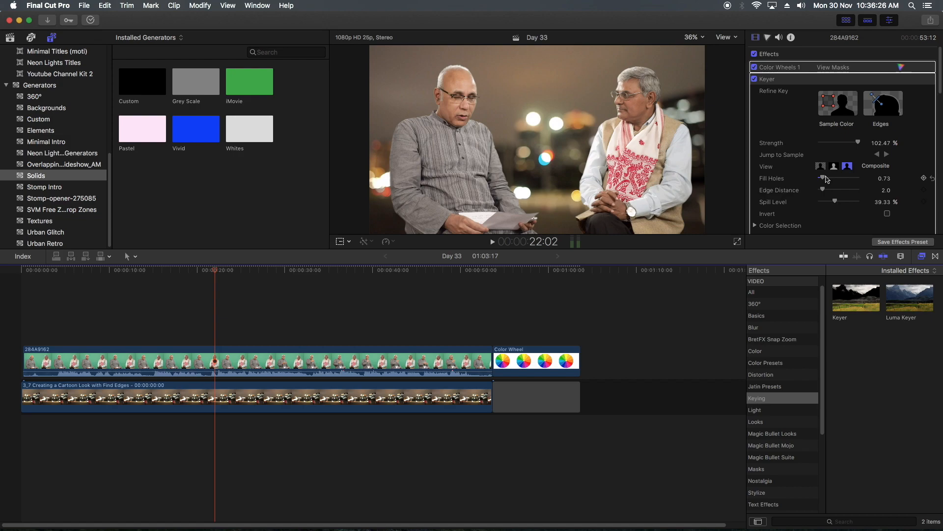
click(755, 67)
click(755, 67)
click(755, 68)
click(754, 67)
click(754, 67)
click(754, 68)
click(754, 68)
click(755, 67)
click(755, 67)
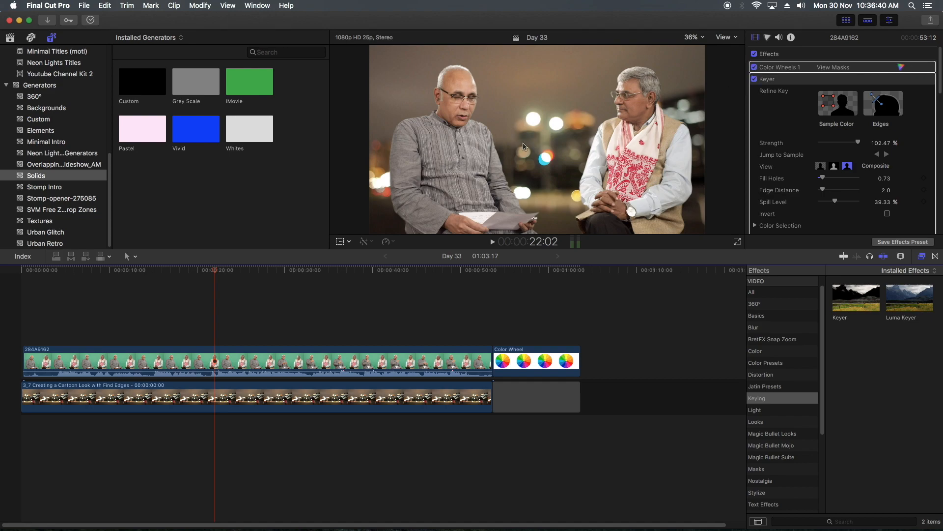